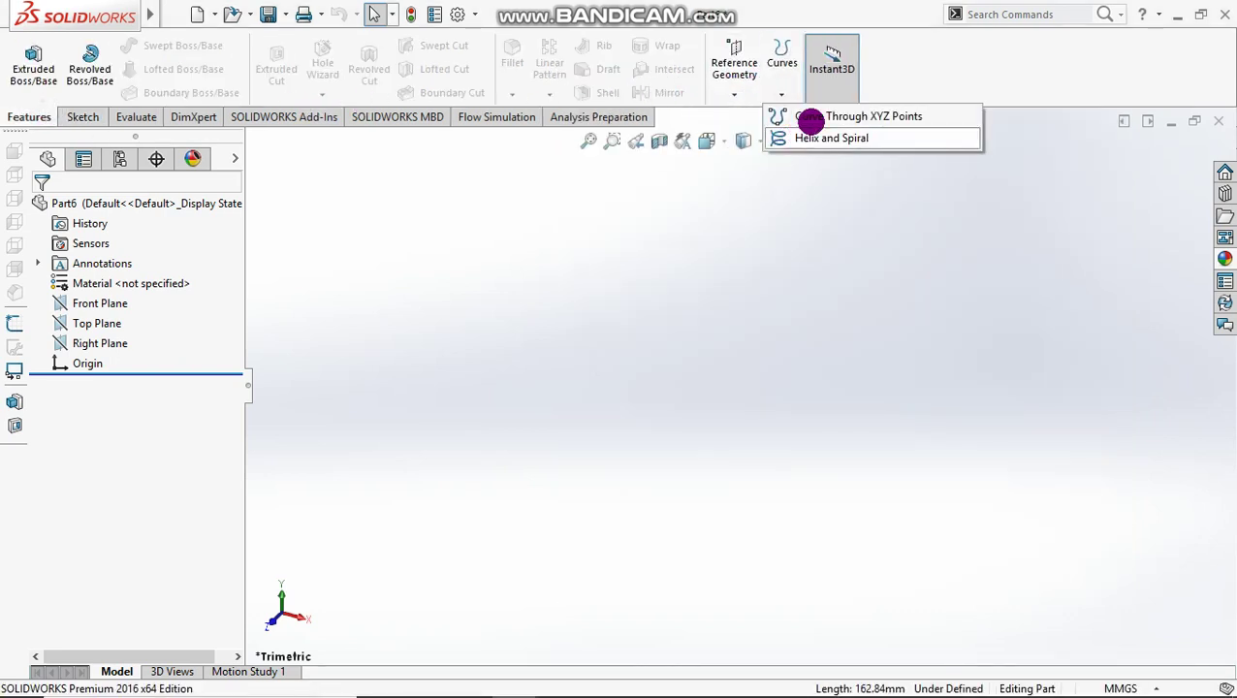
Step: Import the airfoil outline as a curve through XYZ points from the text file SD7032-099-88
left_click(819, 117)
left_click(272, 62)
left_click(491, 422)
left_click(496, 450)
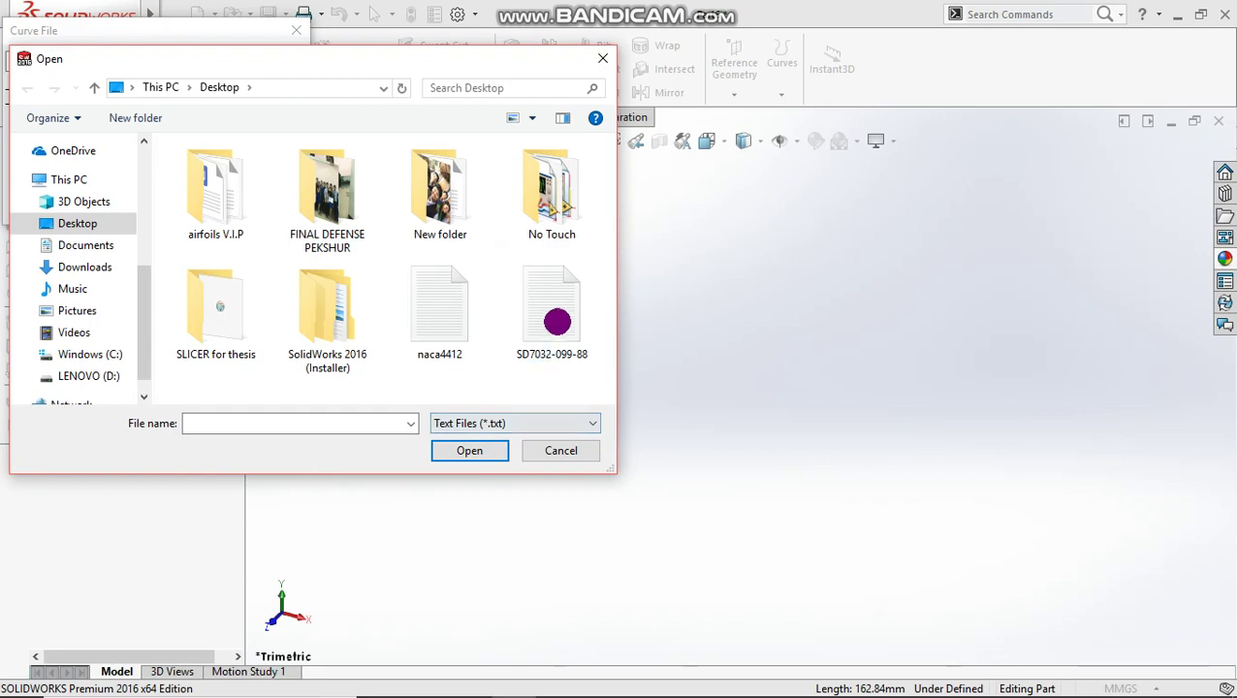
double_click(561, 393)
left_click(281, 178)
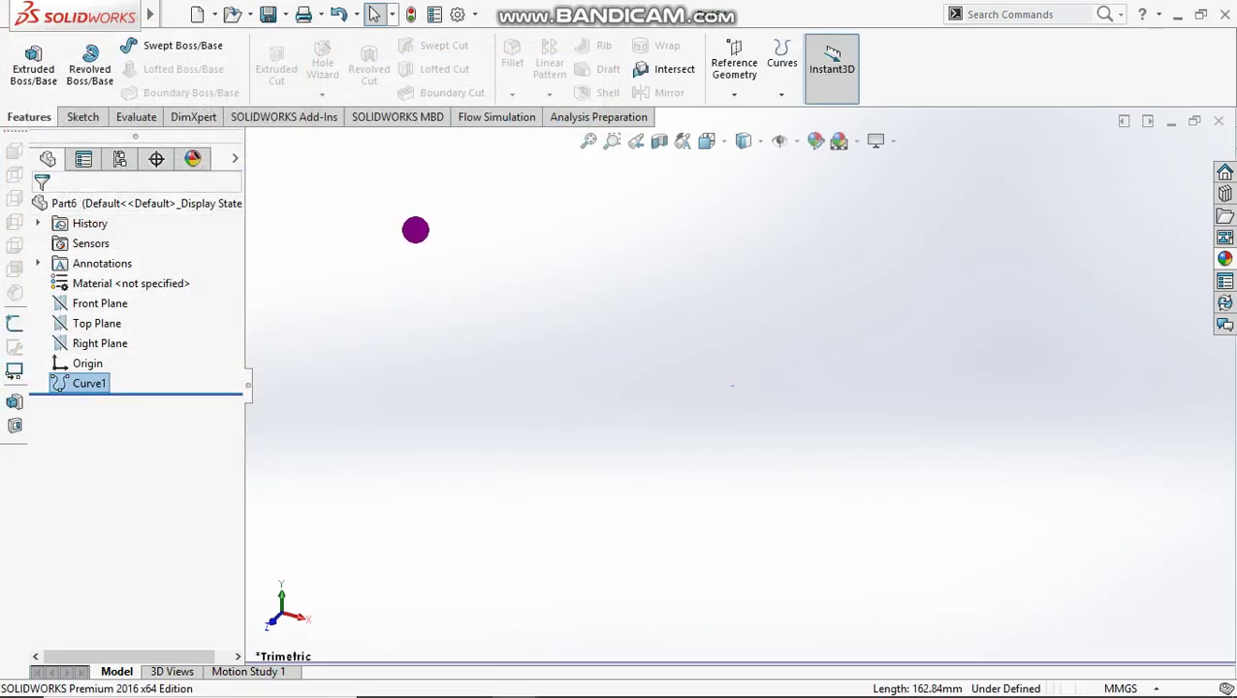
key("ctrl+1")
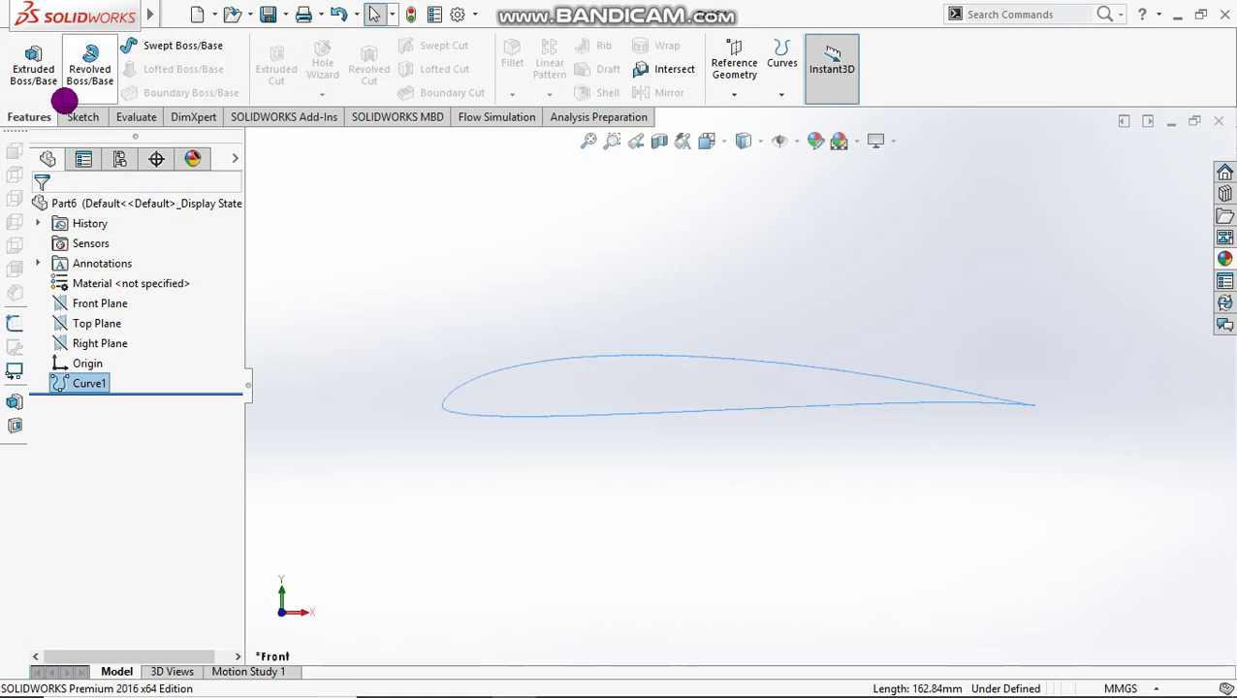
Step: Start a sketch on the Front Plane and convert the imported airfoil curve into a sketch entity
left_click(77, 115)
left_click(39, 68)
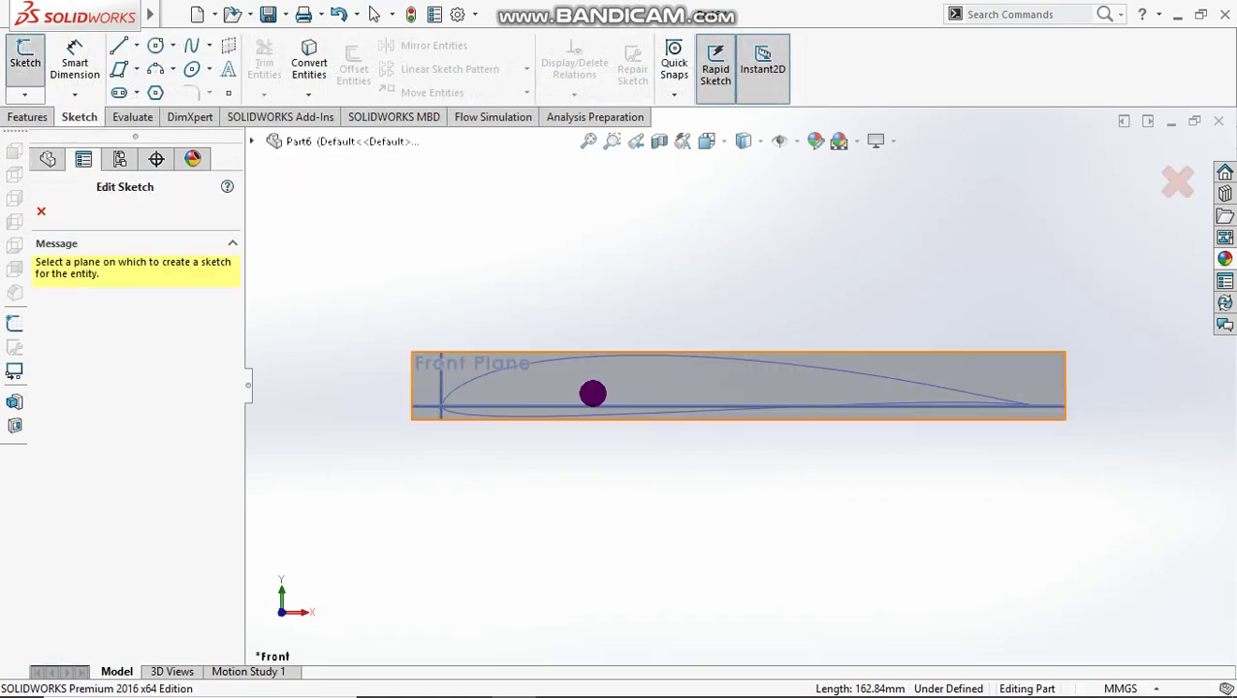
left_click(593, 395)
left_click(303, 49)
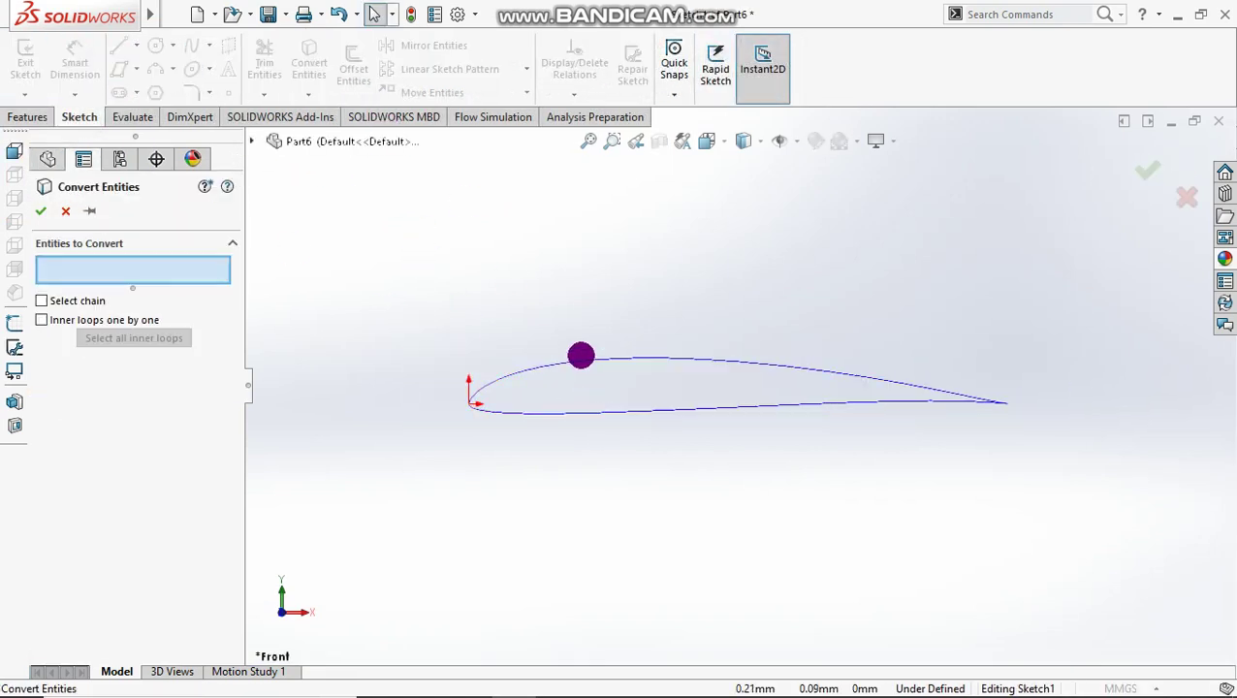
left_click(580, 359)
left_click(40, 207)
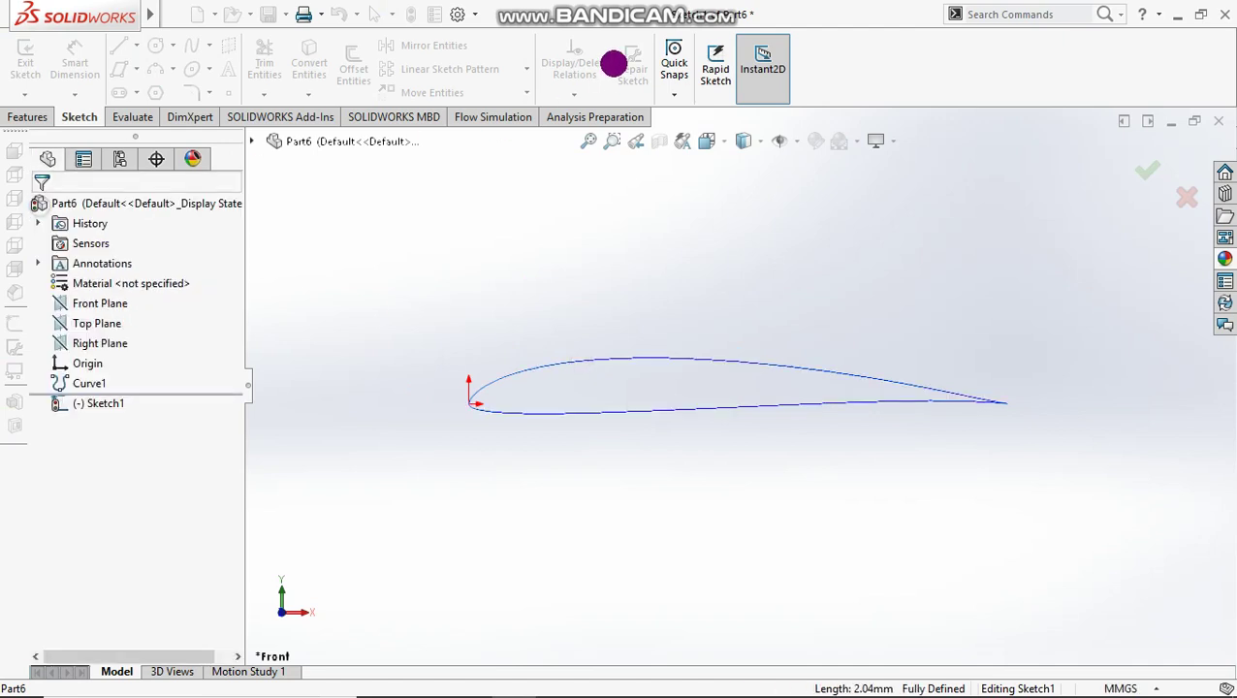
Step: Enlarge the converted airfoil spline with Scale Entities about the origin at the leading edge, and finish the sketch
left_click(527, 93)
left_click(474, 182)
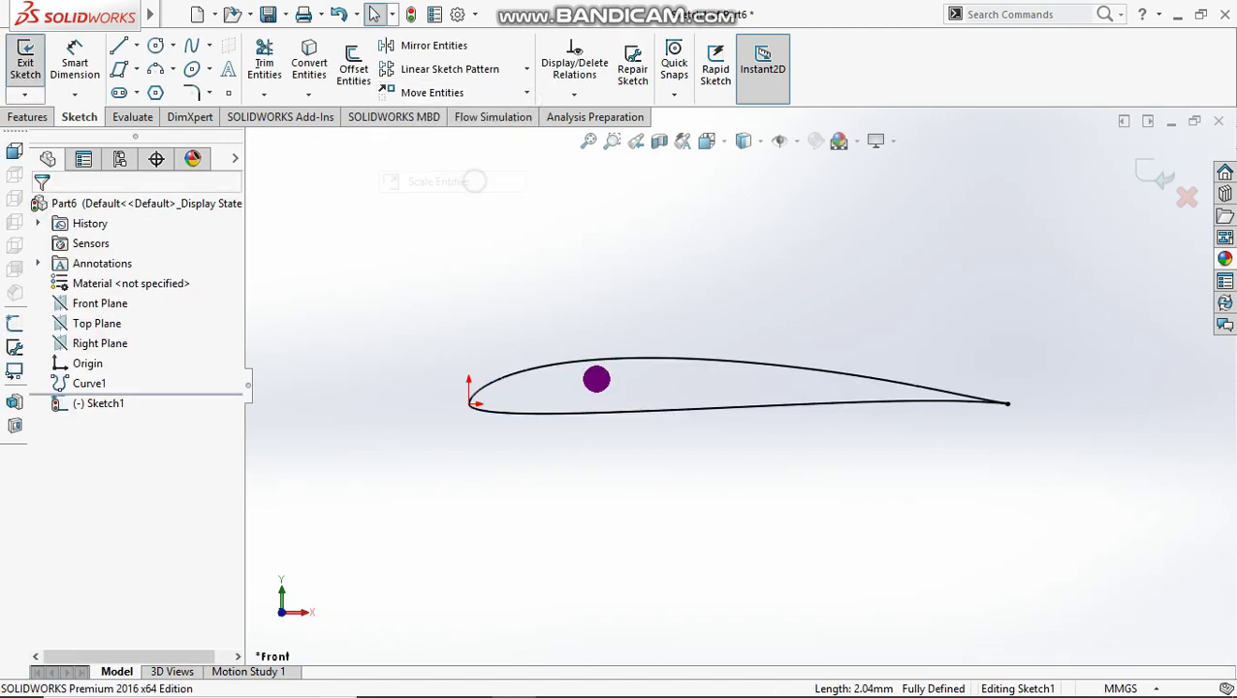
left_click(591, 360)
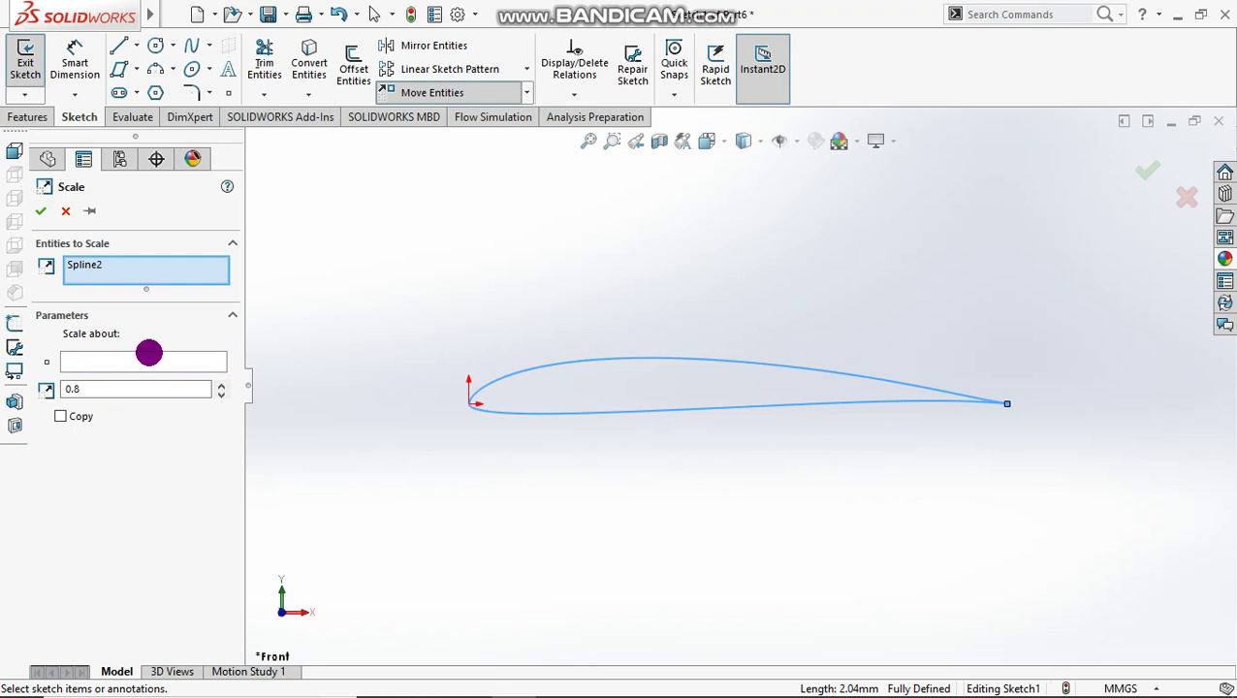
left_click(204, 362)
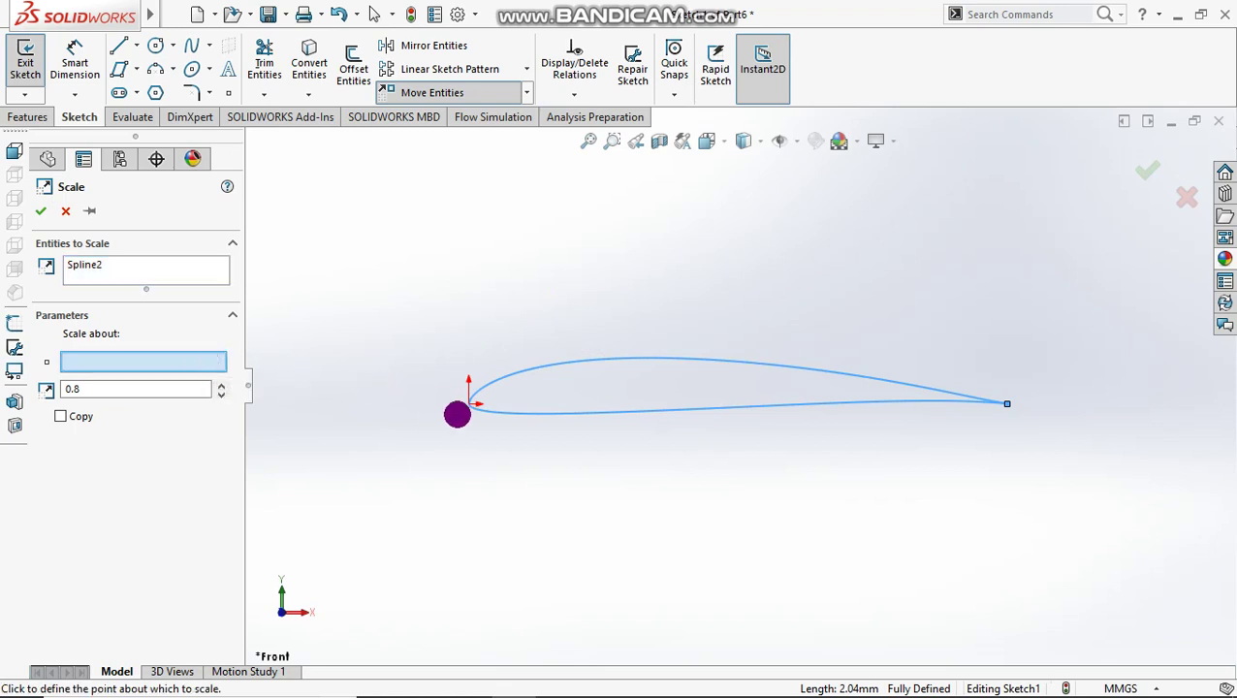
left_click(467, 405)
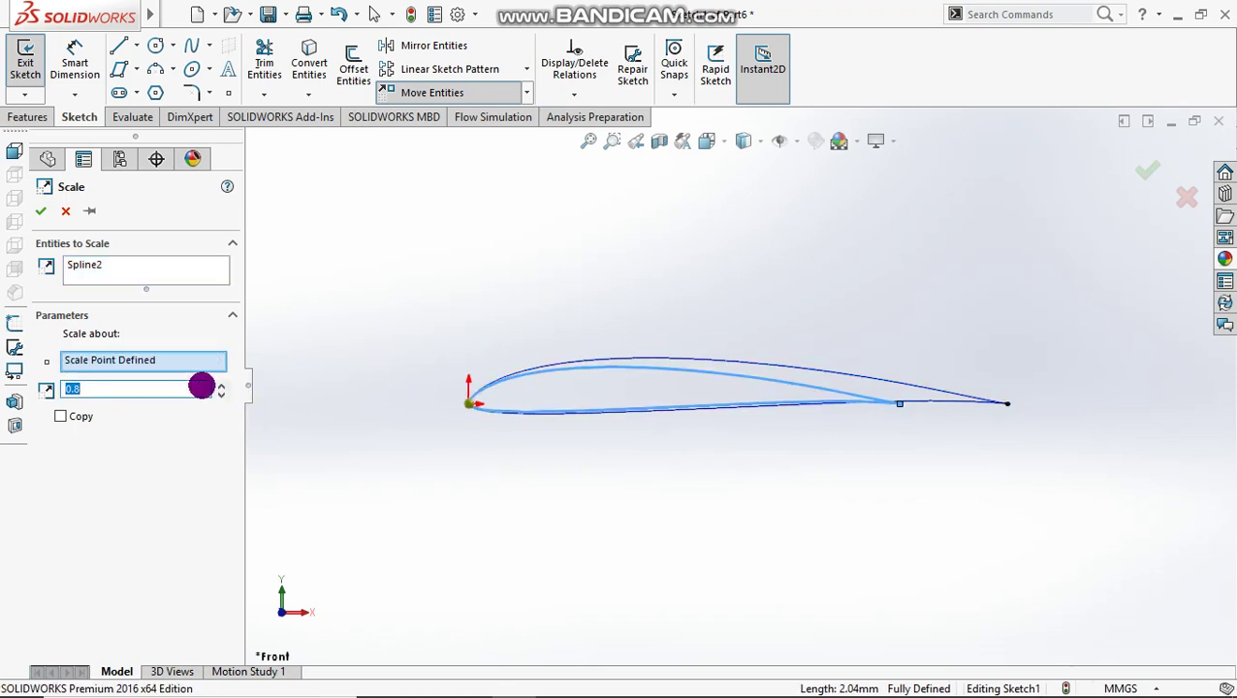
left_click(39, 206)
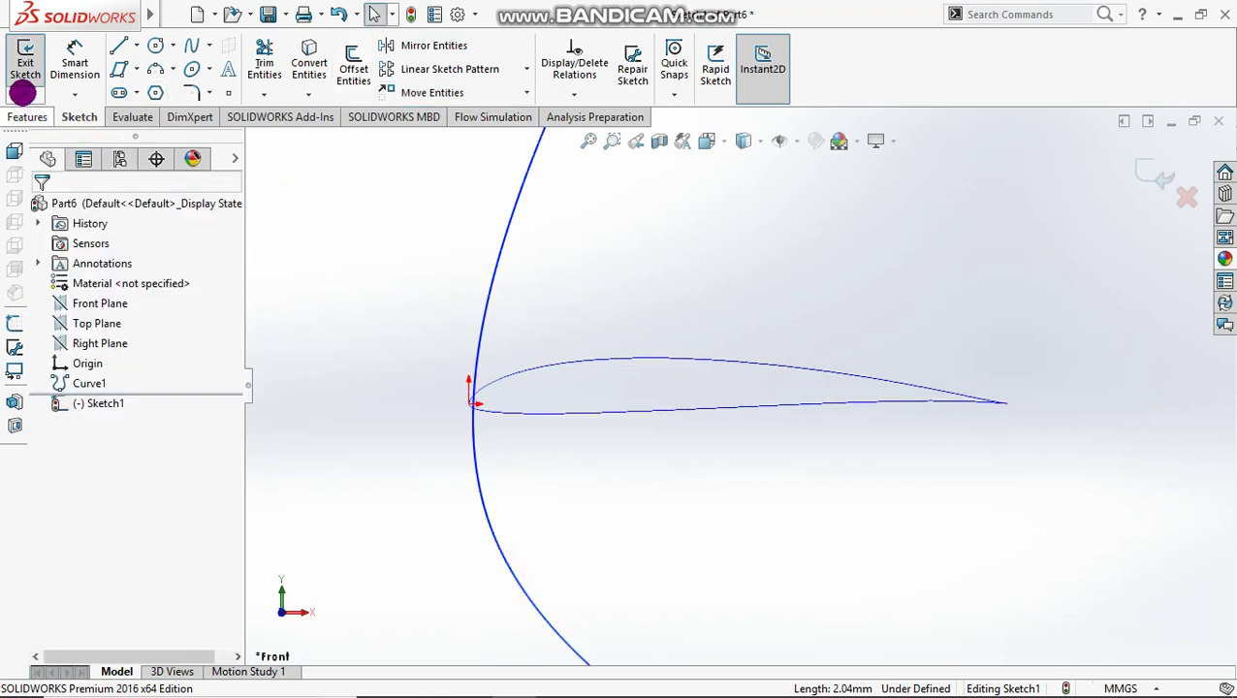
left_click(23, 77)
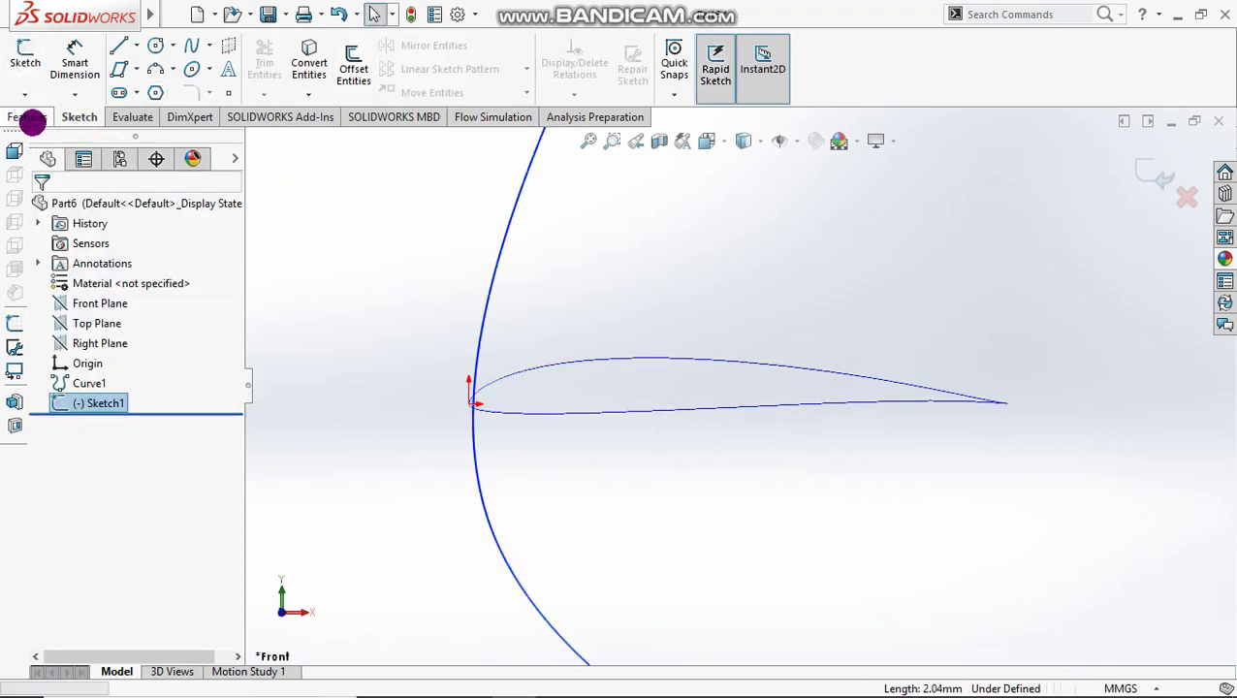
Step: Create a reference plane offset 30 mm from the Front Plane
left_click(731, 88)
left_click(753, 119)
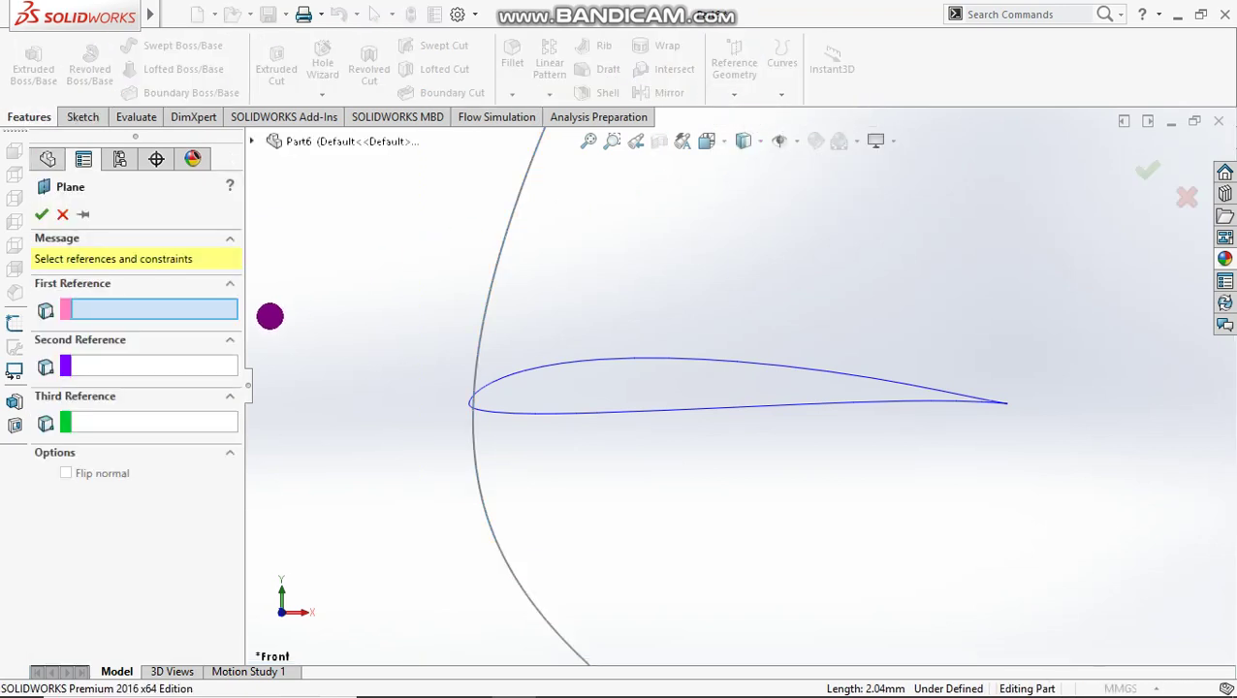
left_click(386, 146)
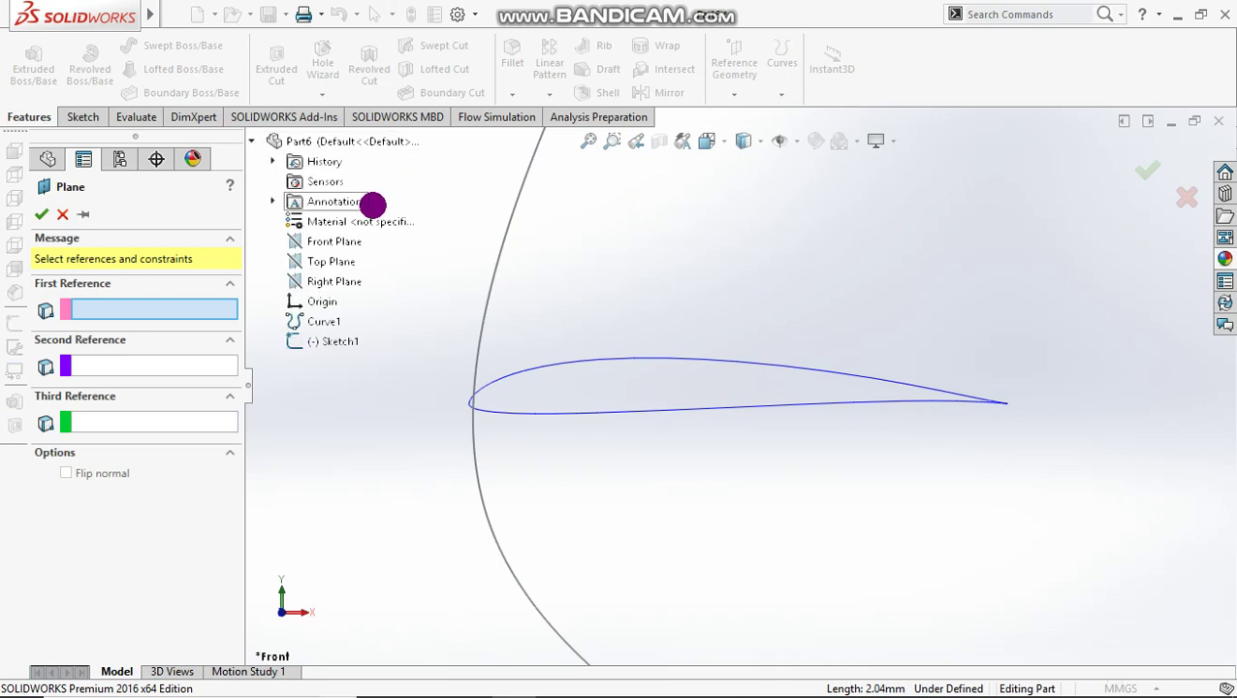
left_click(359, 242)
scroll(641, 296, "up", 5)
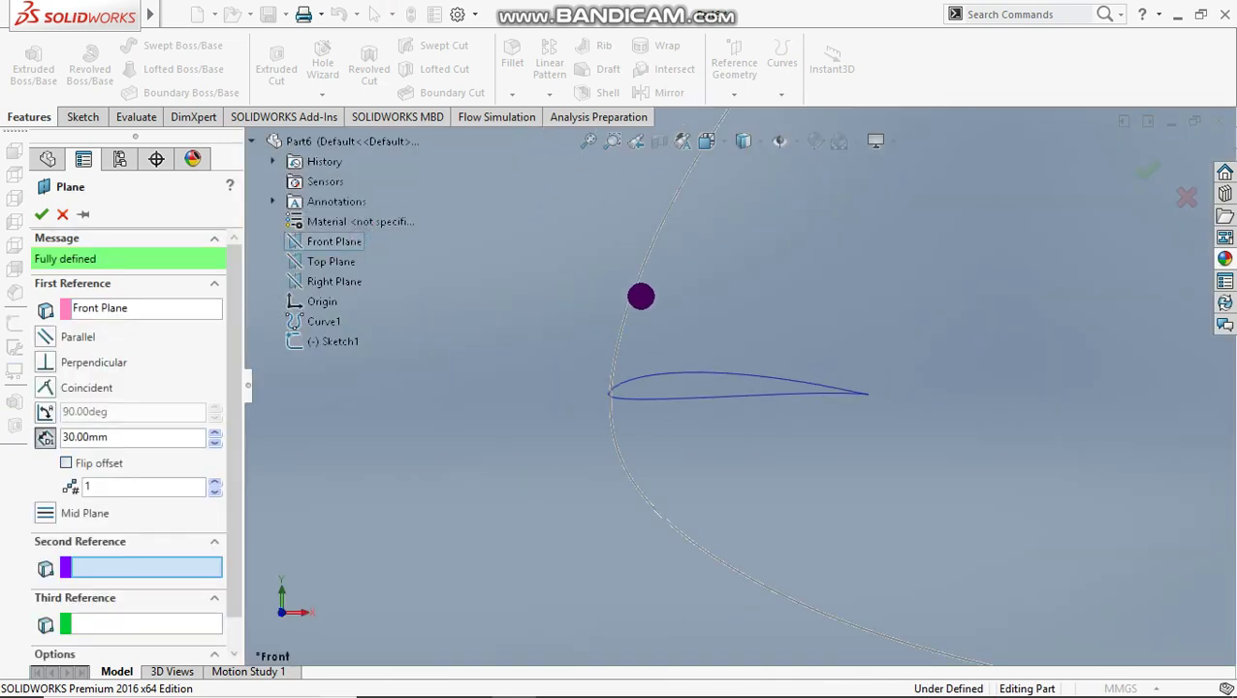
middle_click_drag(737, 324, 705, 327)
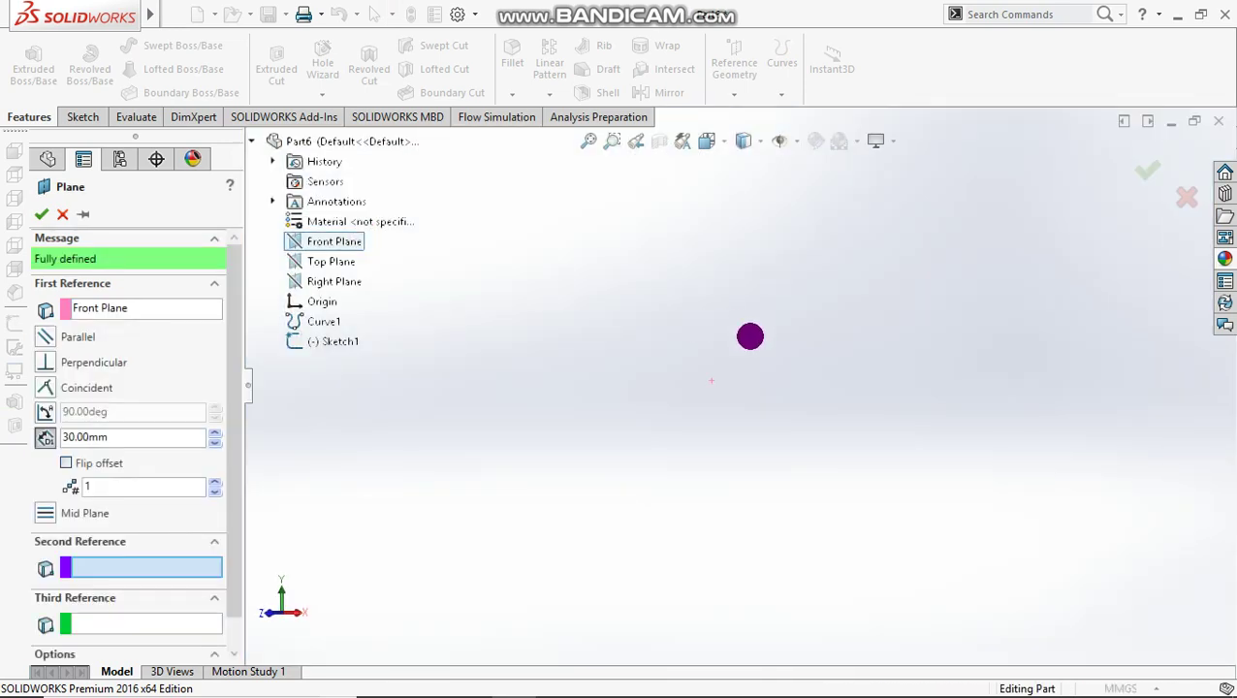
key("ctrl+7")
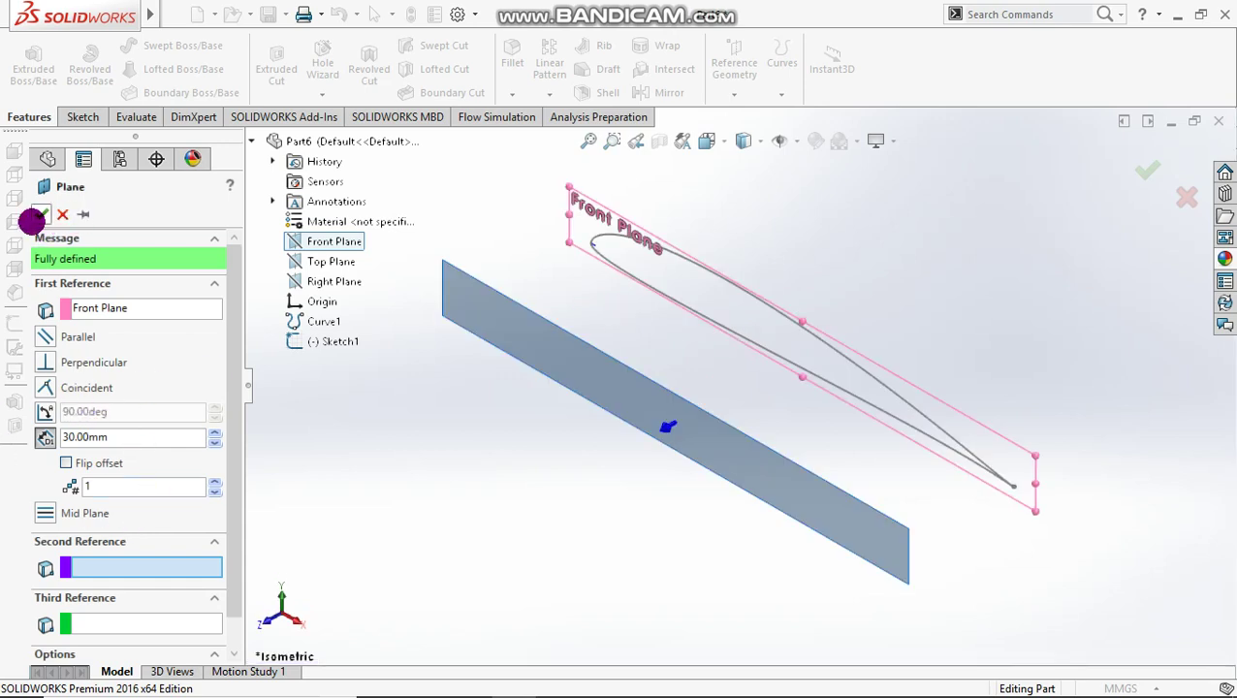
left_click(41, 213)
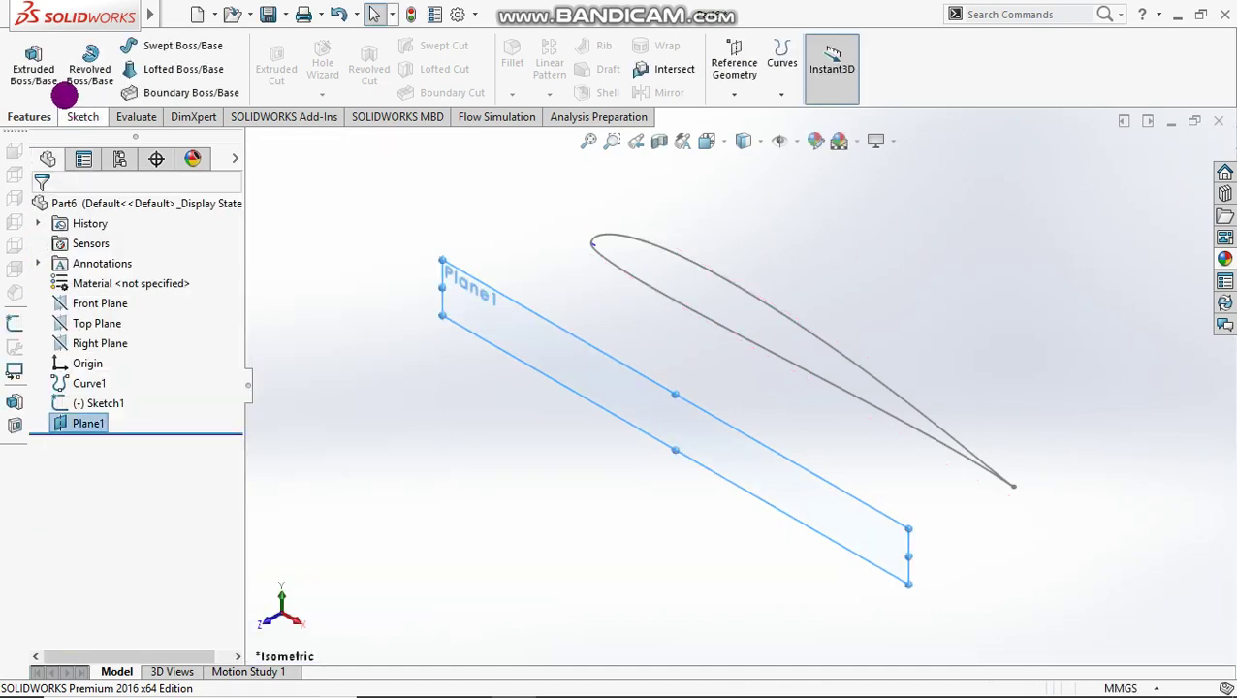
Step: Extrude the scaled airfoil profile 10 mm into a solid
left_click(33, 70)
left_click(652, 244)
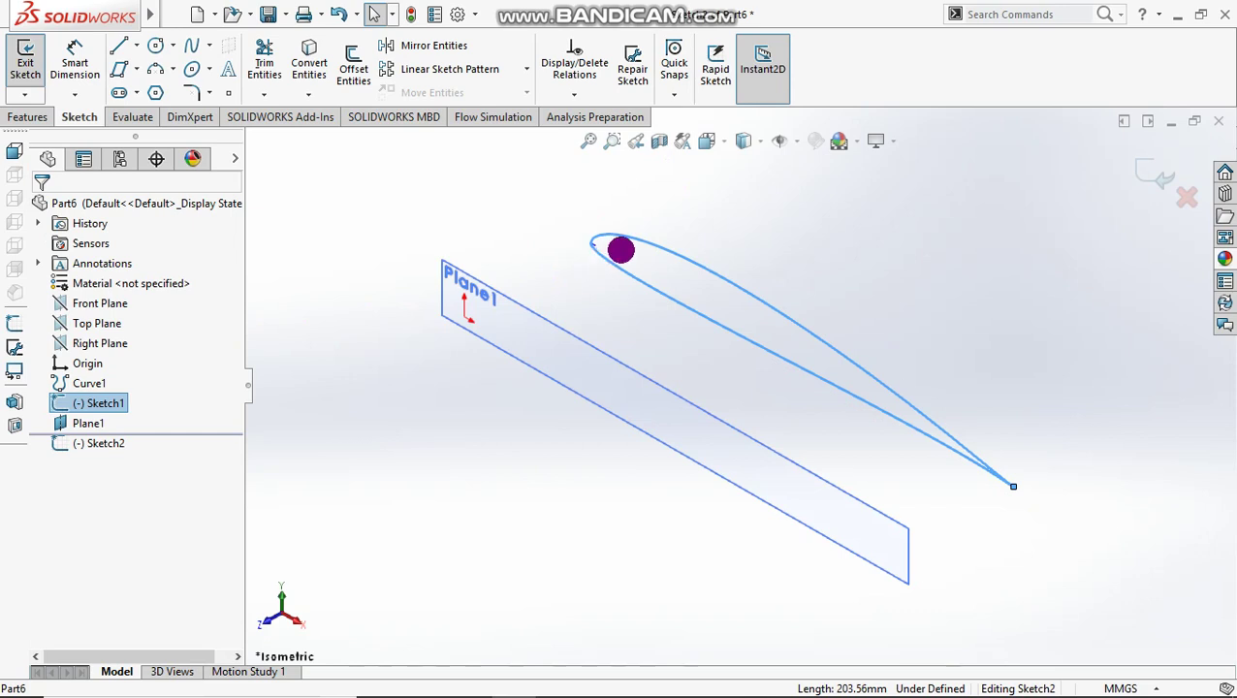
left_click(39, 117)
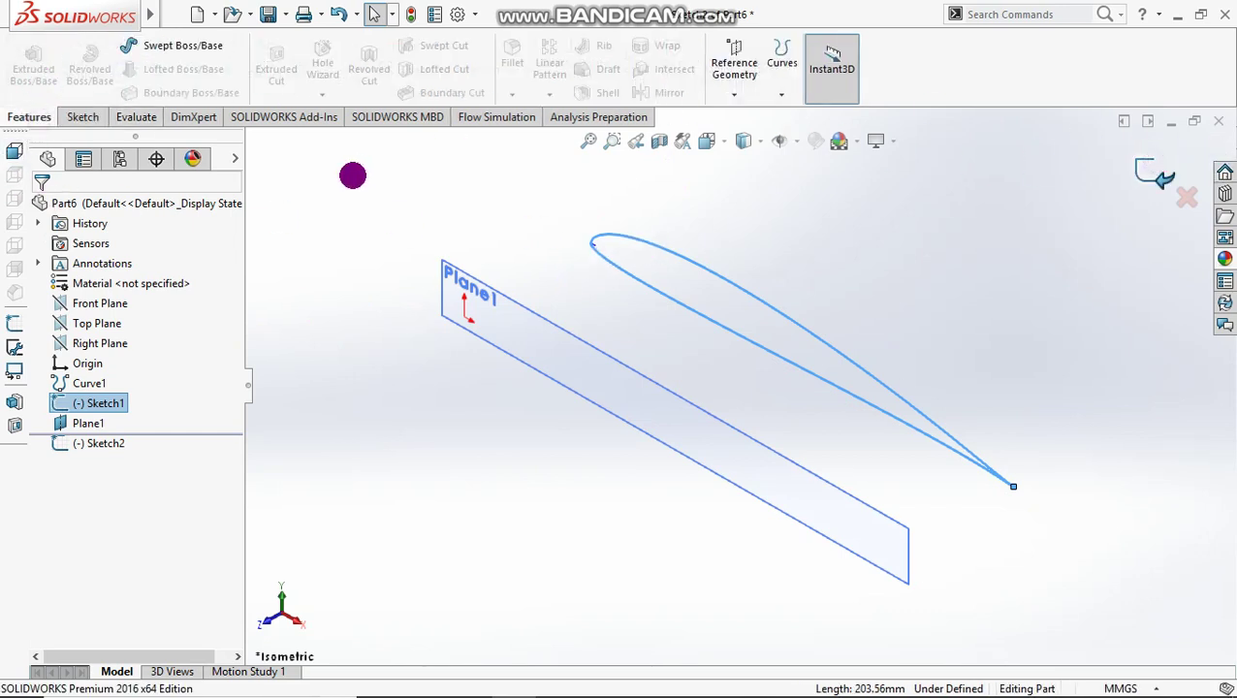
left_click(34, 69)
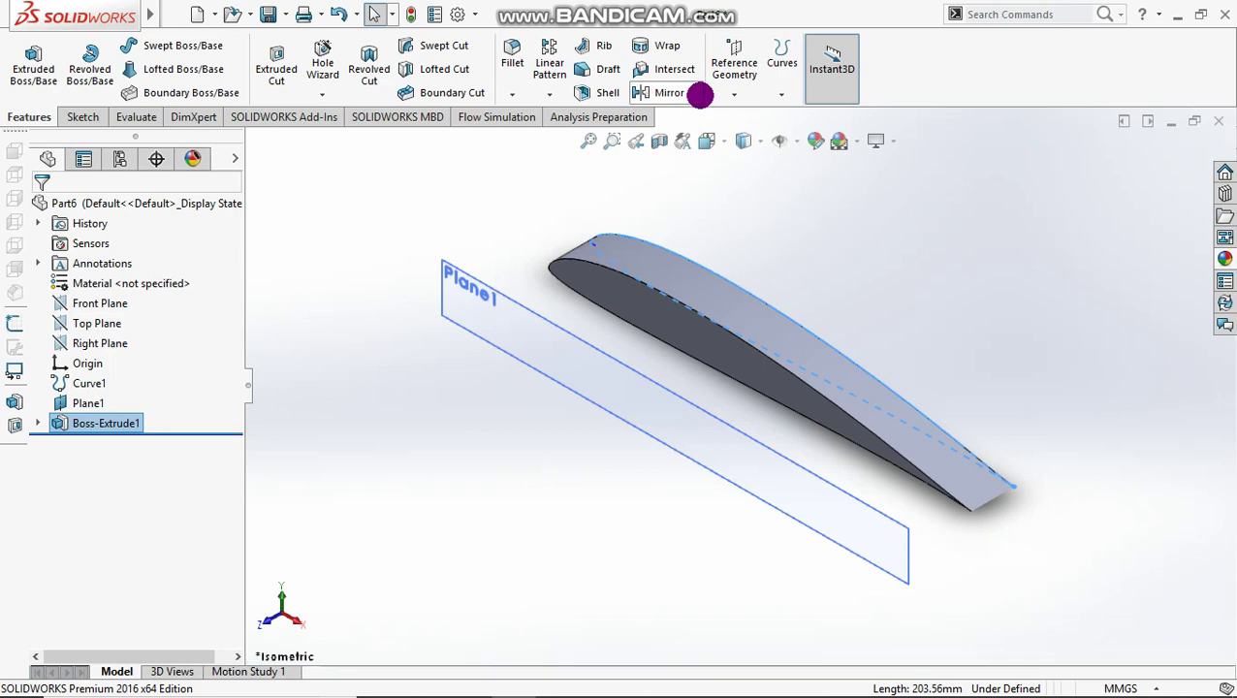
Step: Add a Center of Mass reference to the extruded airfoil
left_click(735, 96)
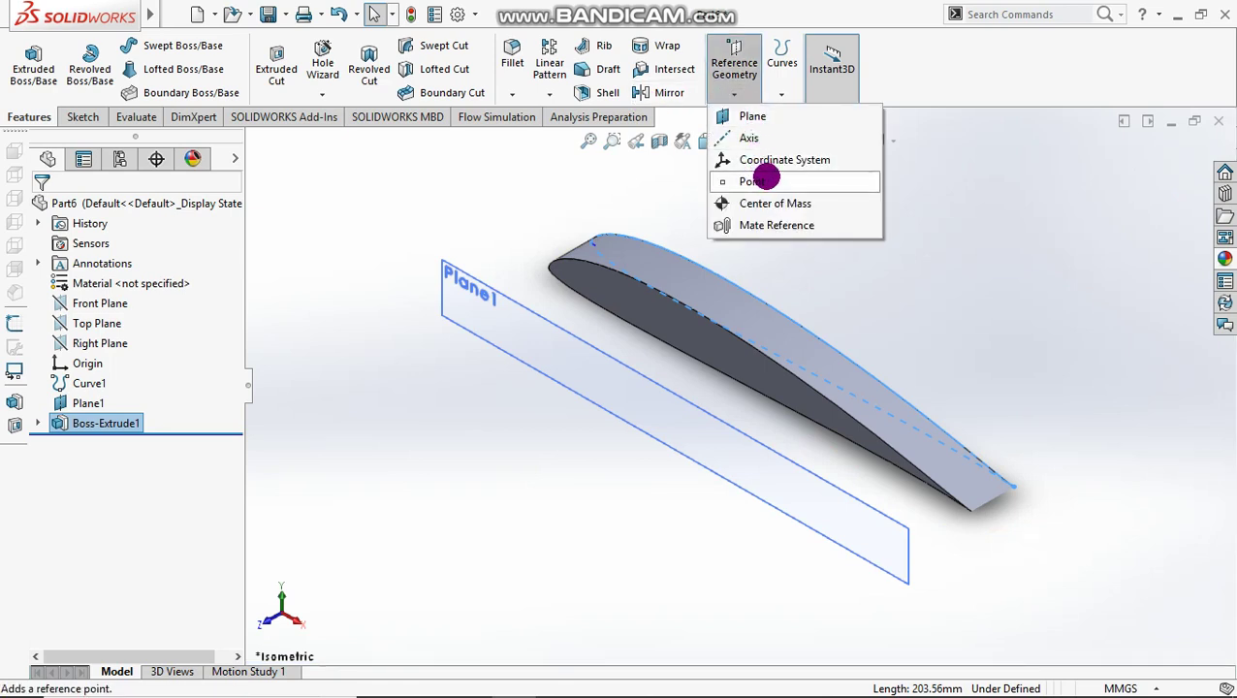
left_click(768, 277)
key("ctrl+1")
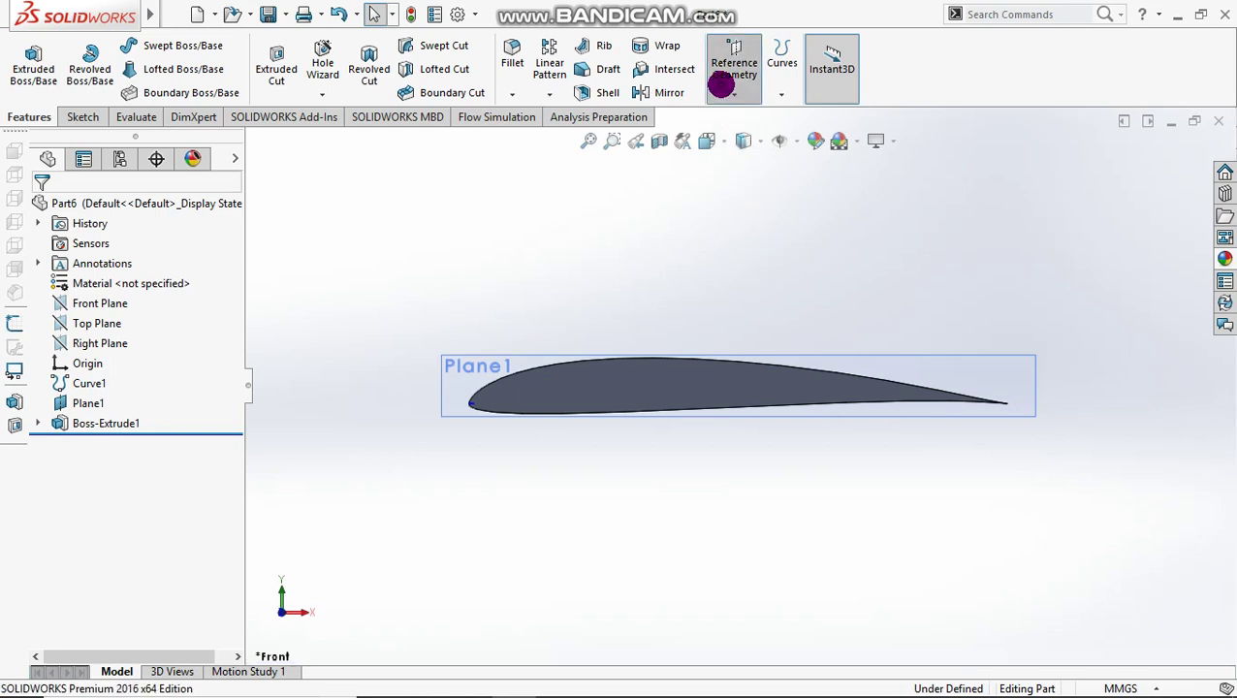
left_click(735, 92)
left_click(788, 200)
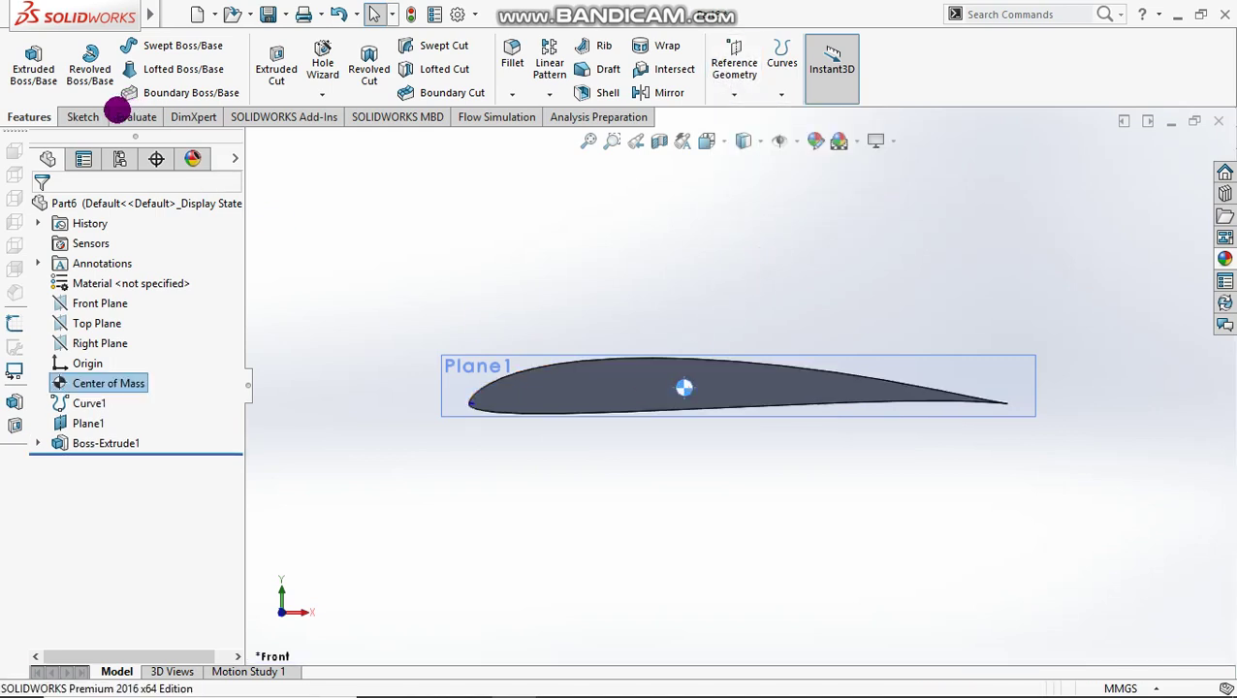
Step: Sketch a point on the offset plane over the center of mass marker, at about X 39.91, Y 3.07, and finish the sketch
left_click(81, 117)
left_click(25, 56)
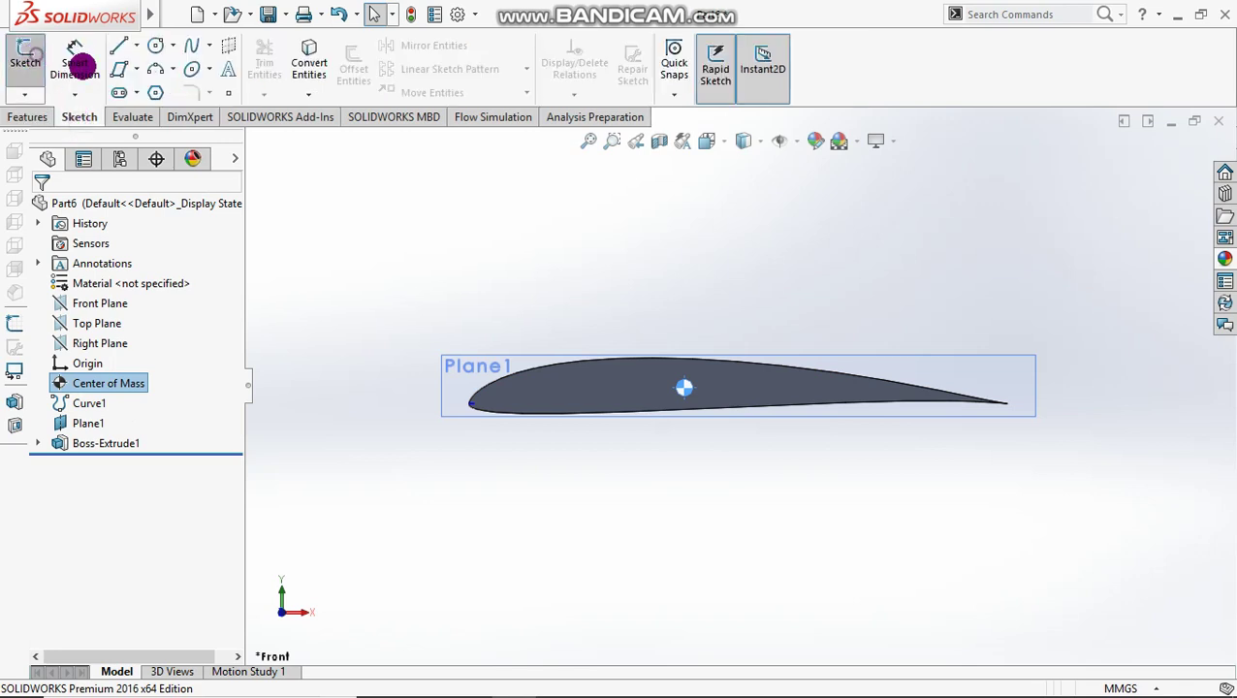
left_click(463, 374)
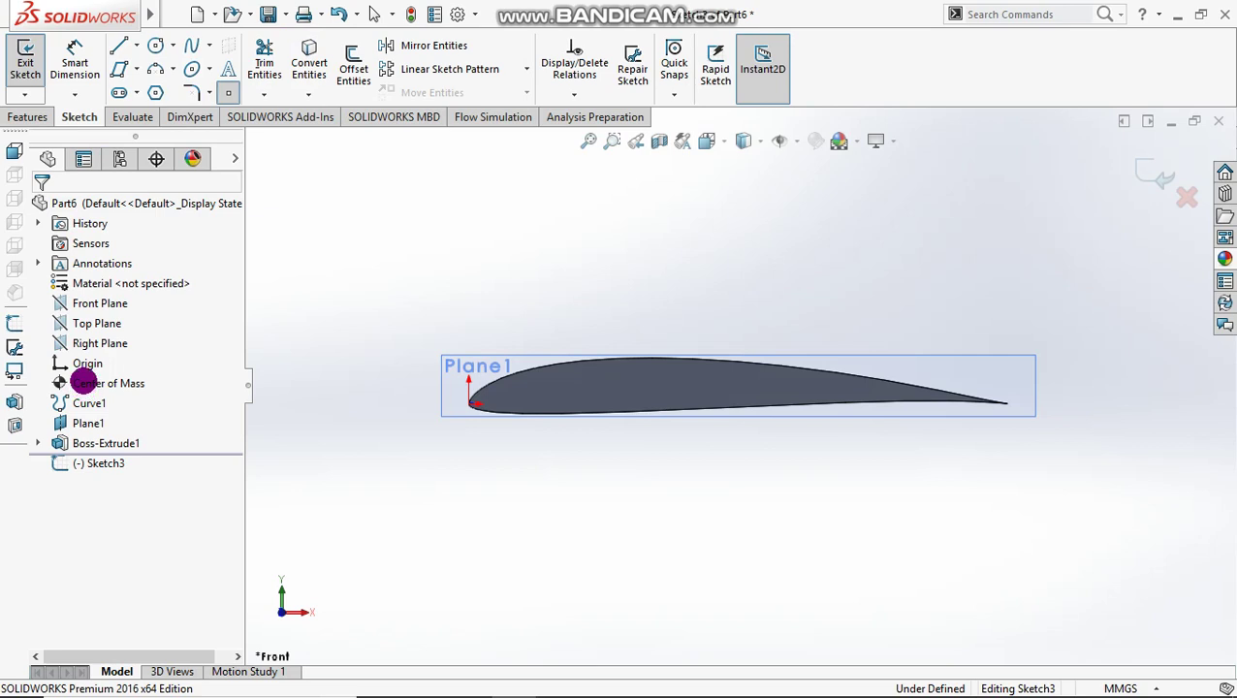
left_click(84, 383)
left_click(104, 383)
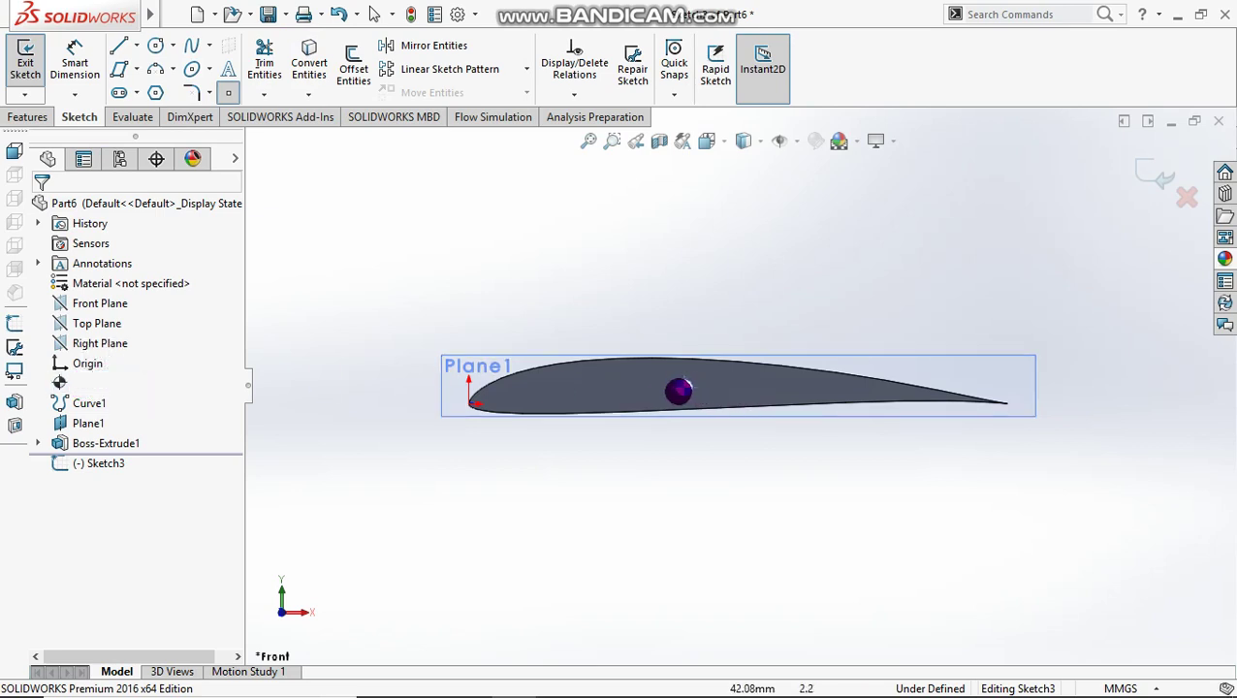
left_click(683, 387)
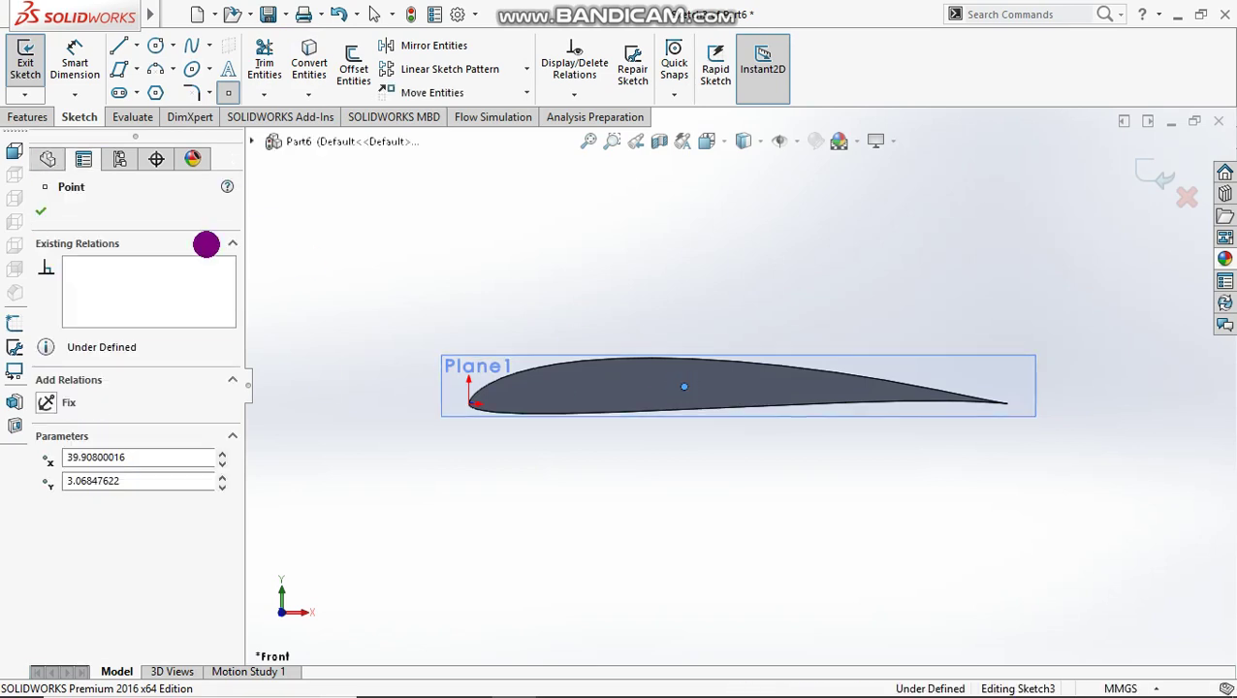
key("Escape")
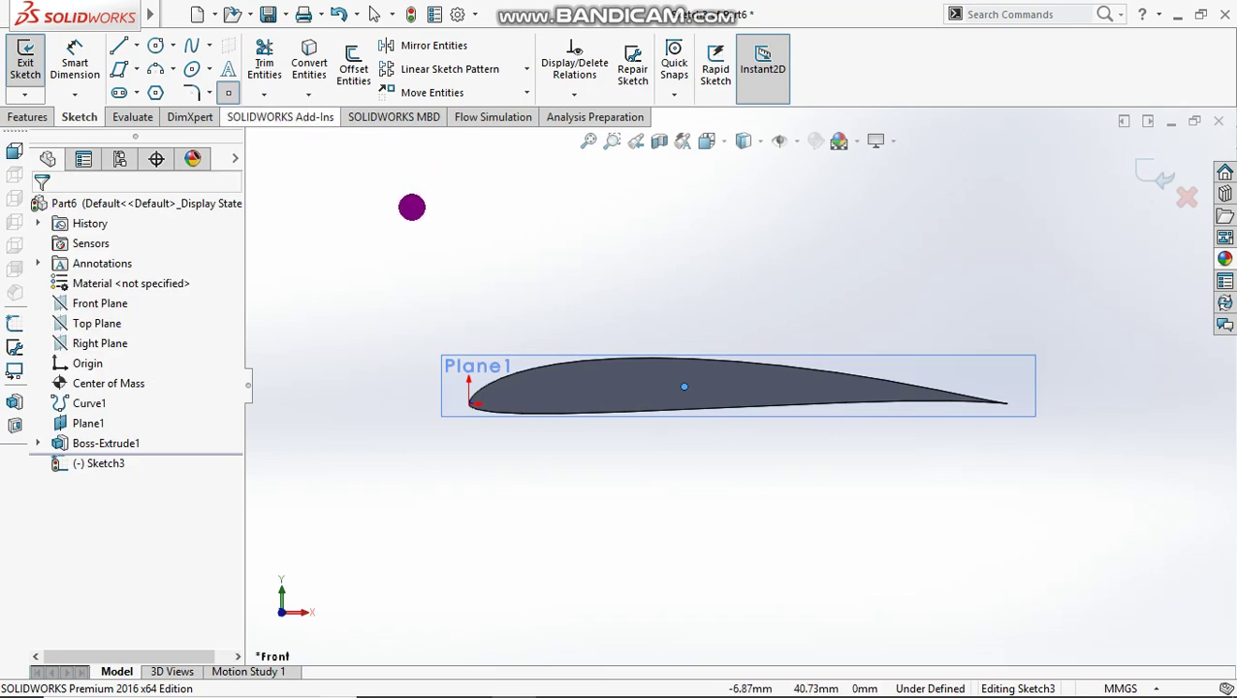
left_click(24, 65)
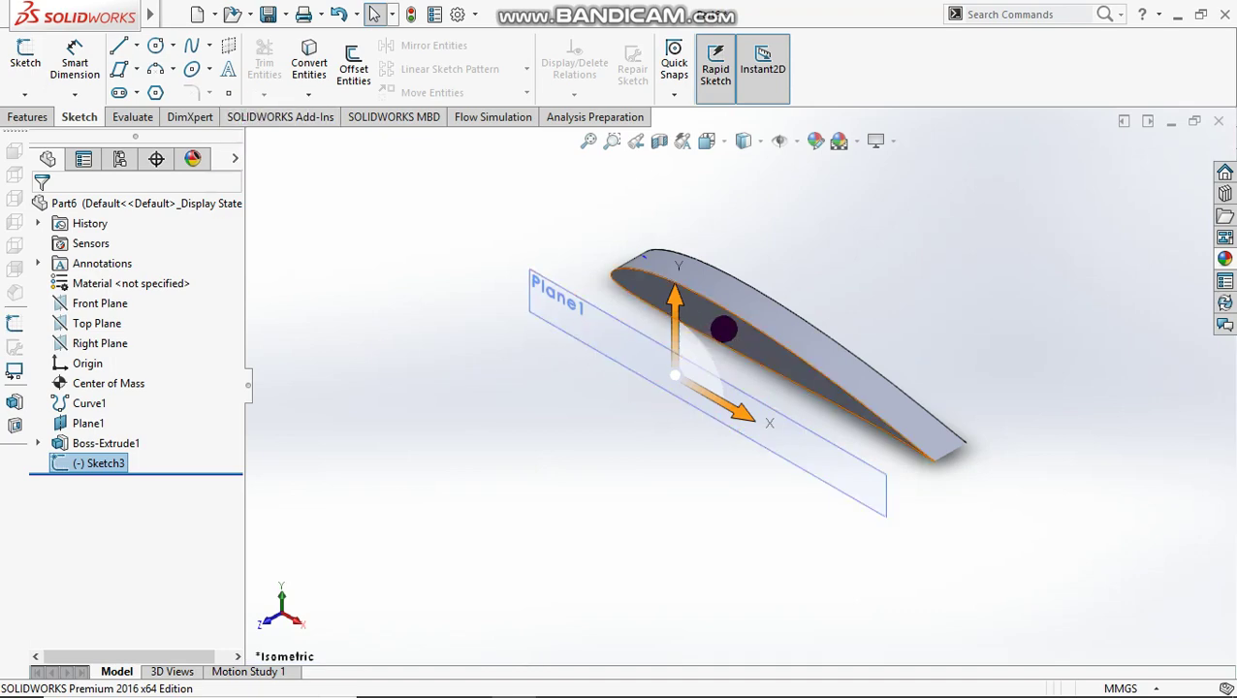
Step: Delete the airfoil extrusion while keeping its profile sketch
left_click(689, 318)
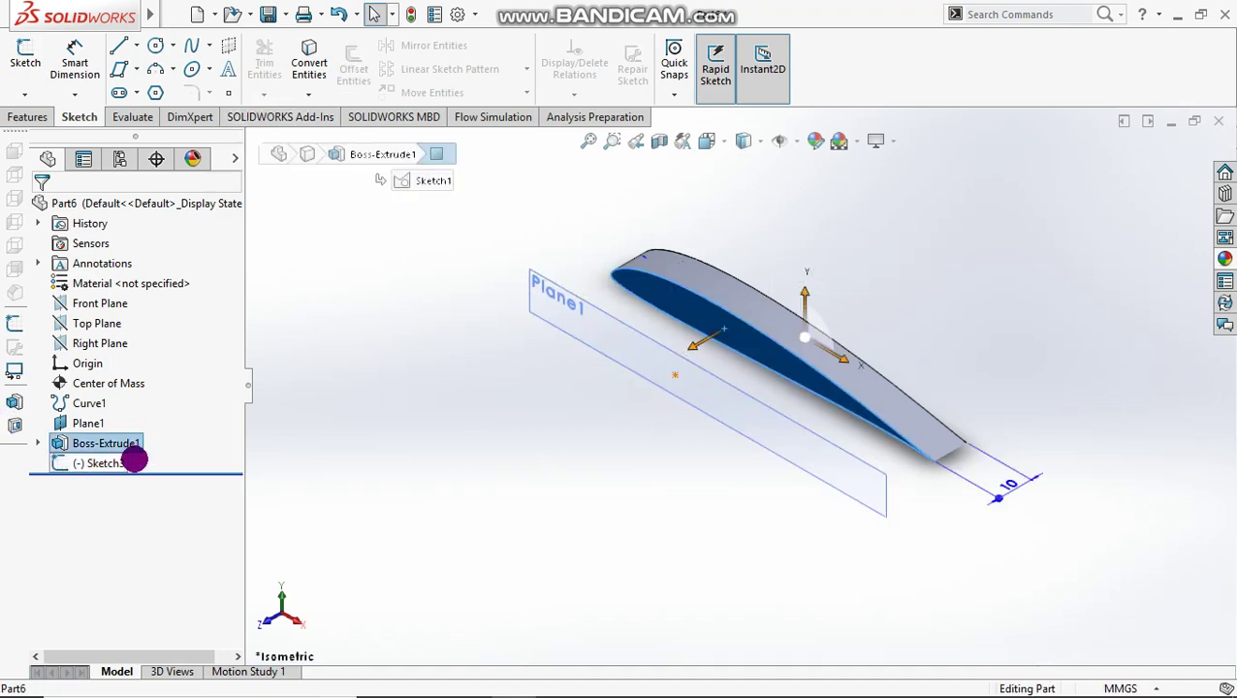
key("Delete")
key("Return")
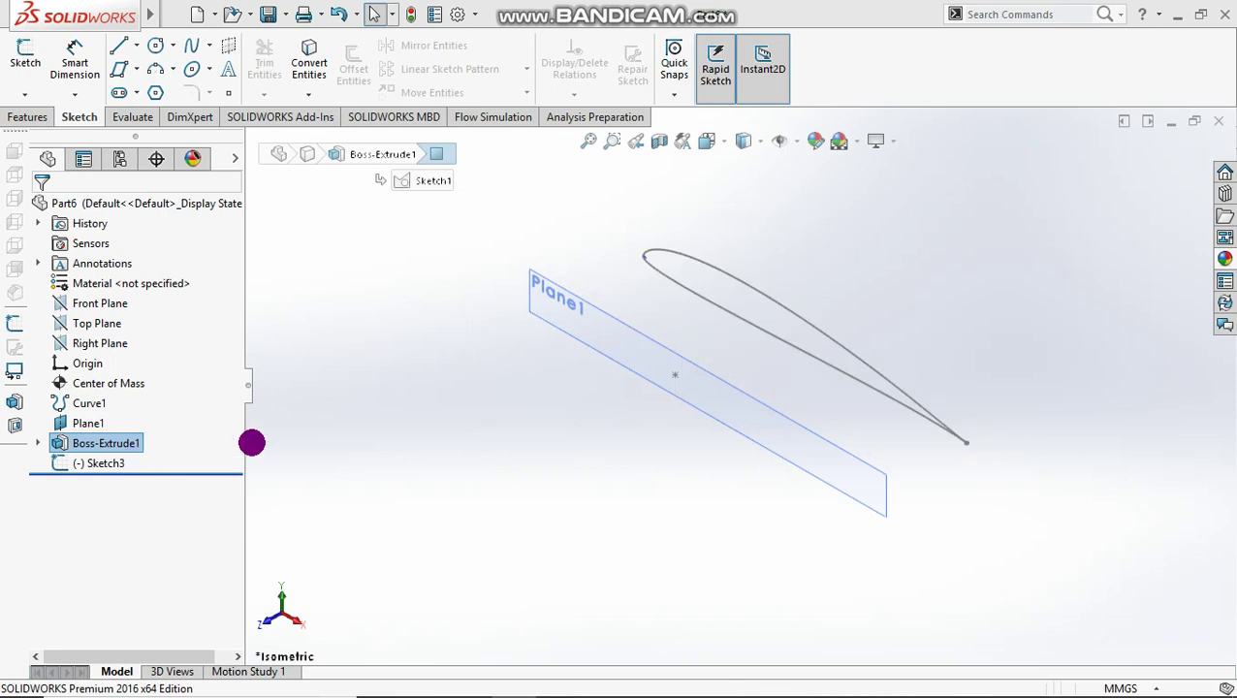
Step: Copy the original airfoil profile sketch onto Plane1
middle_click_drag(752, 321, 711, 270)
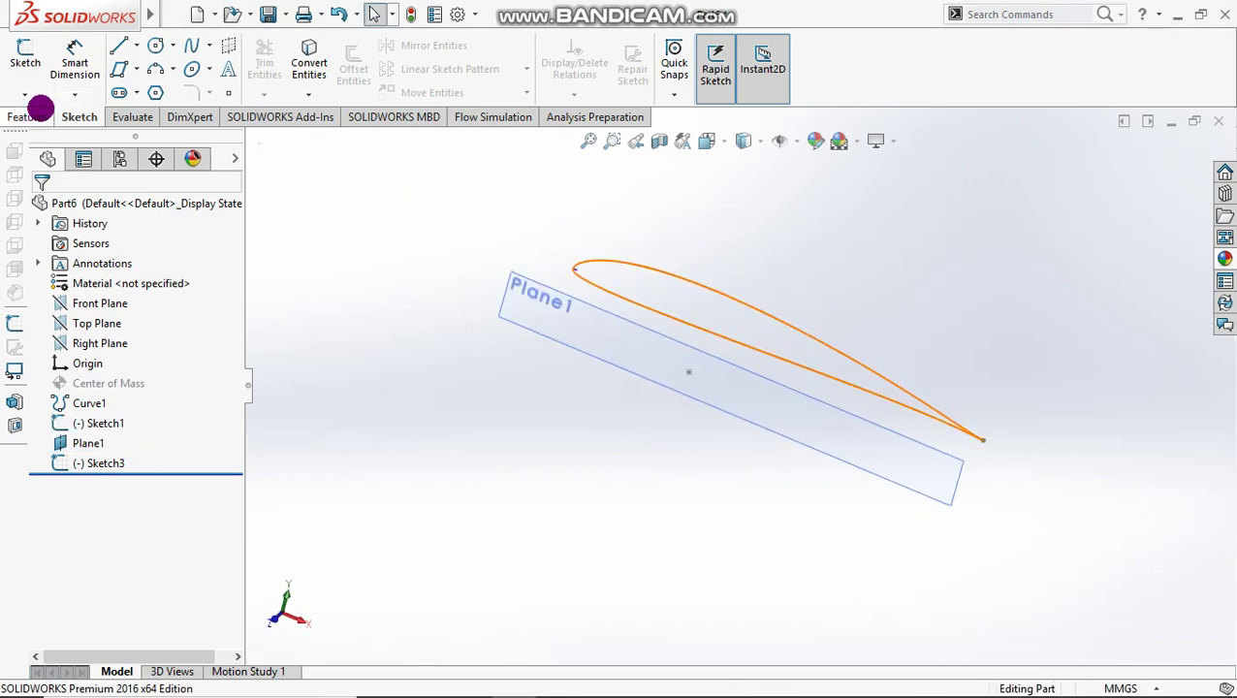
left_click(29, 115)
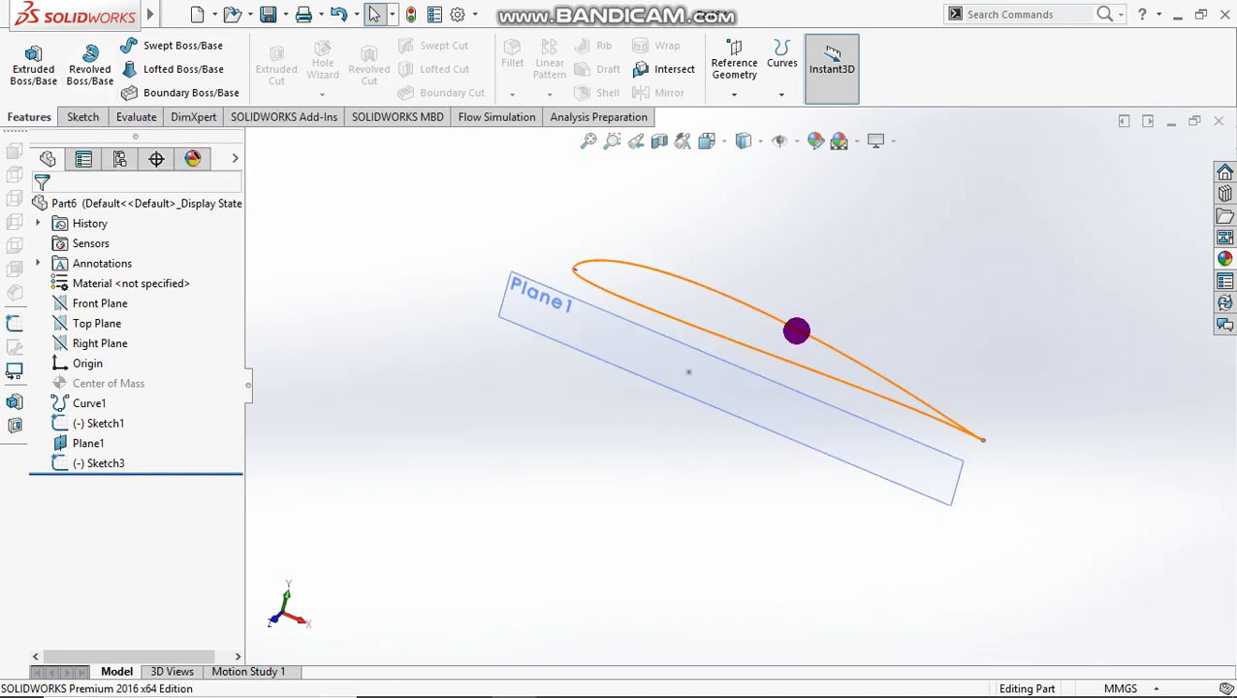
left_click(796, 330)
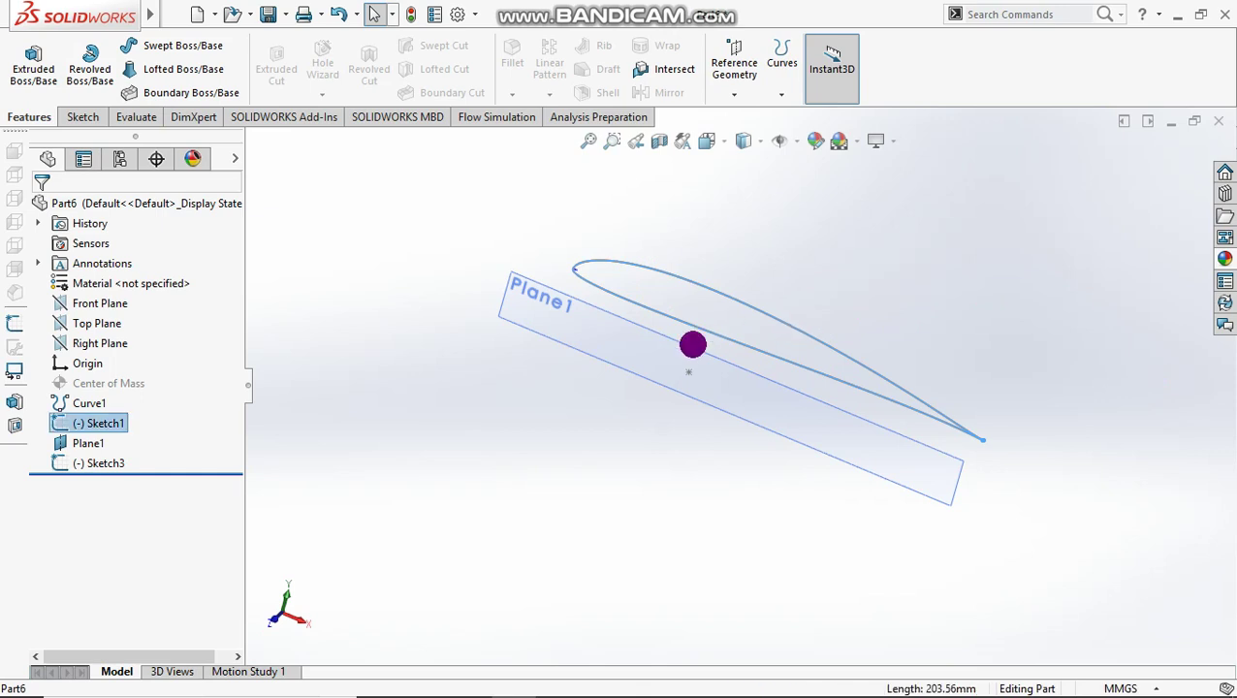
left_click(652, 347)
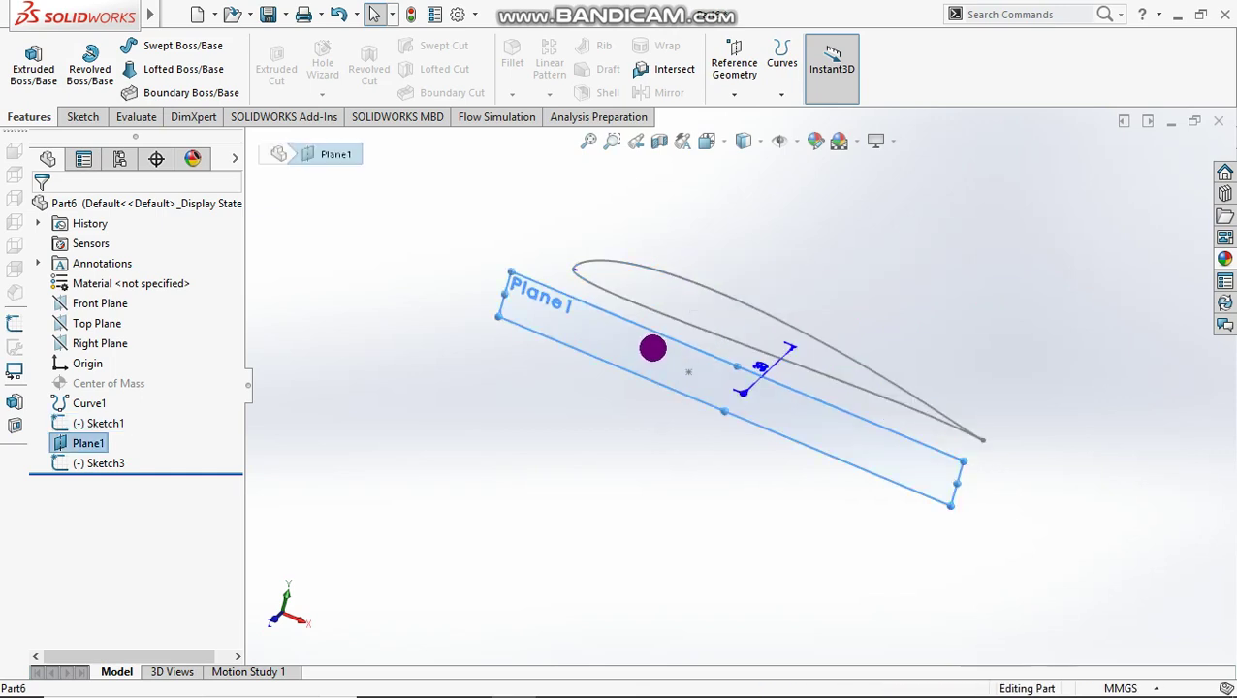
key("ctrl+v")
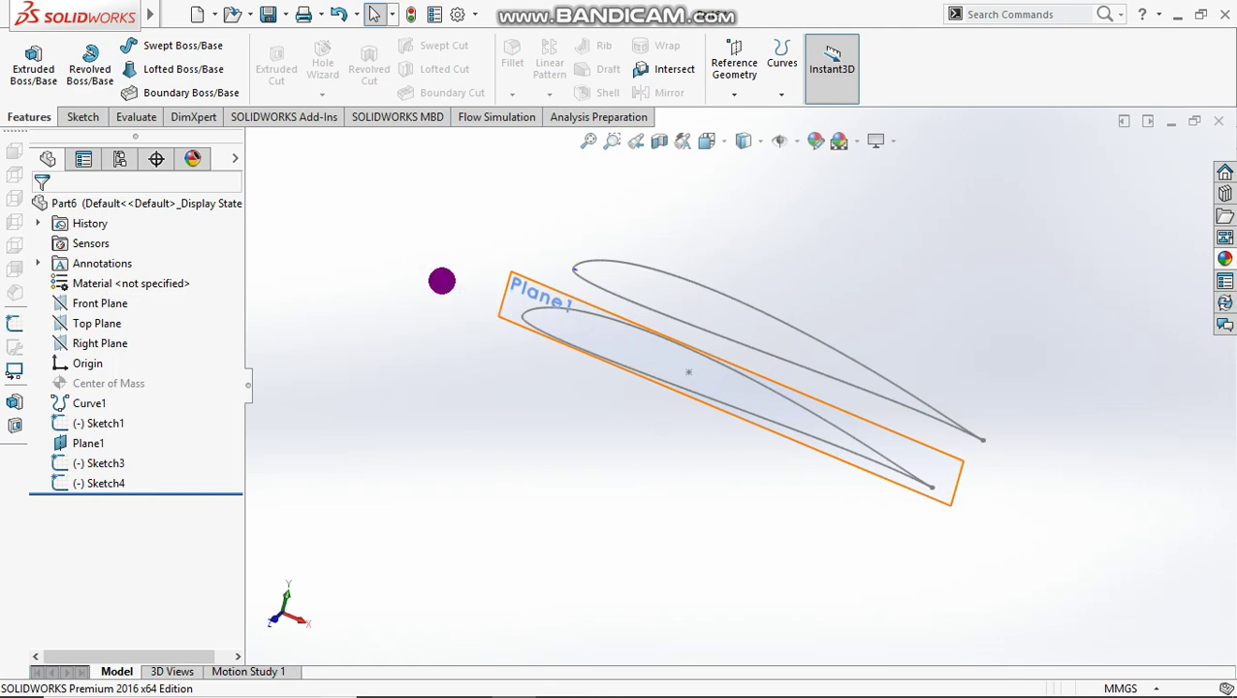
Step: Start a new sketch on Plane1 and convert the pasted airfoil profile's spline into it
left_click(83, 116)
left_click(25, 58)
left_click(517, 284)
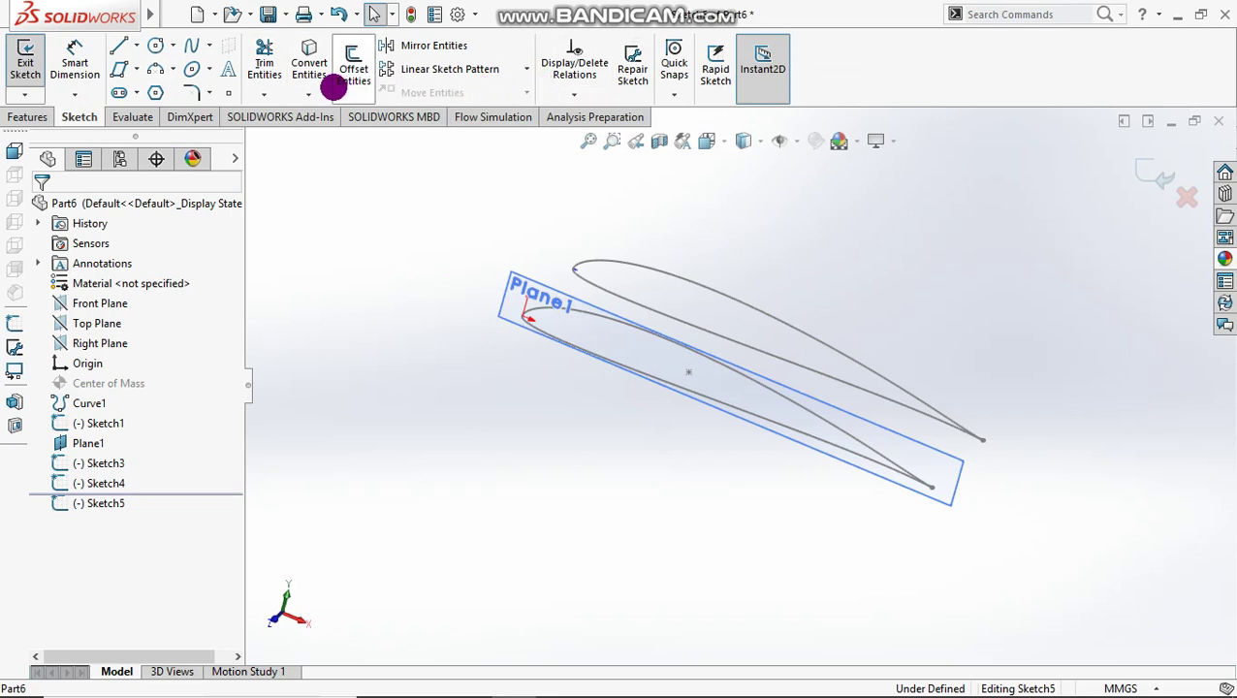
left_click(309, 60)
left_click(573, 309)
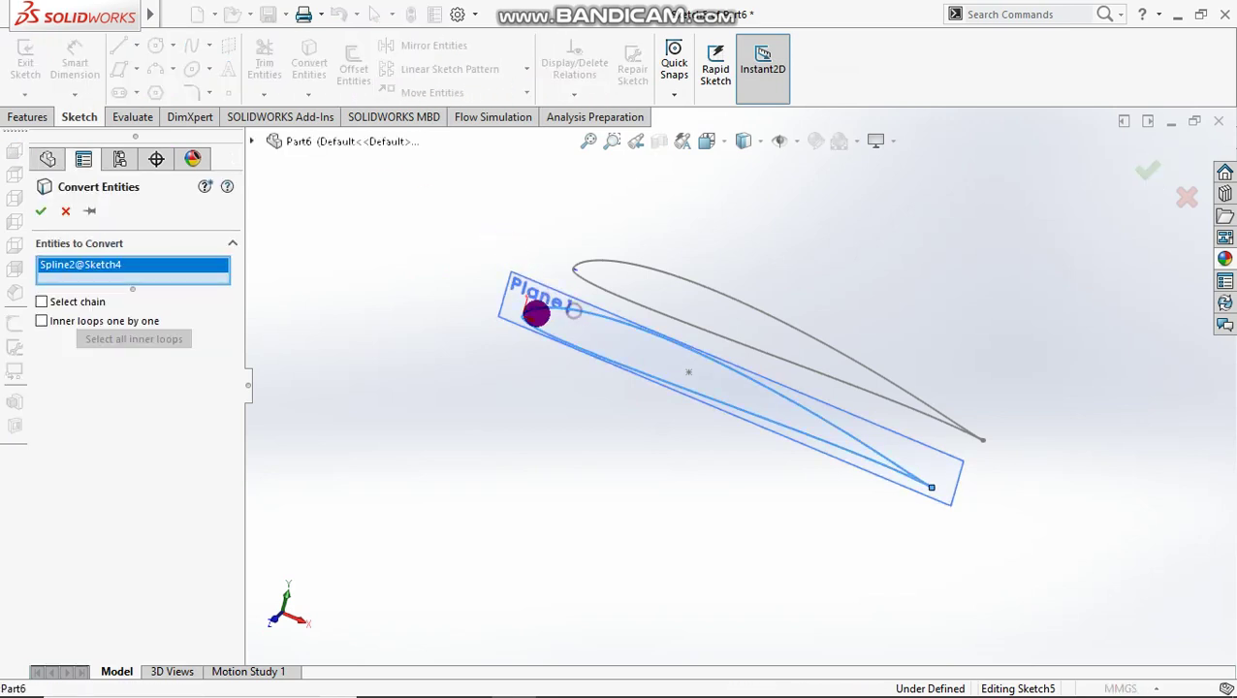
left_click(47, 211)
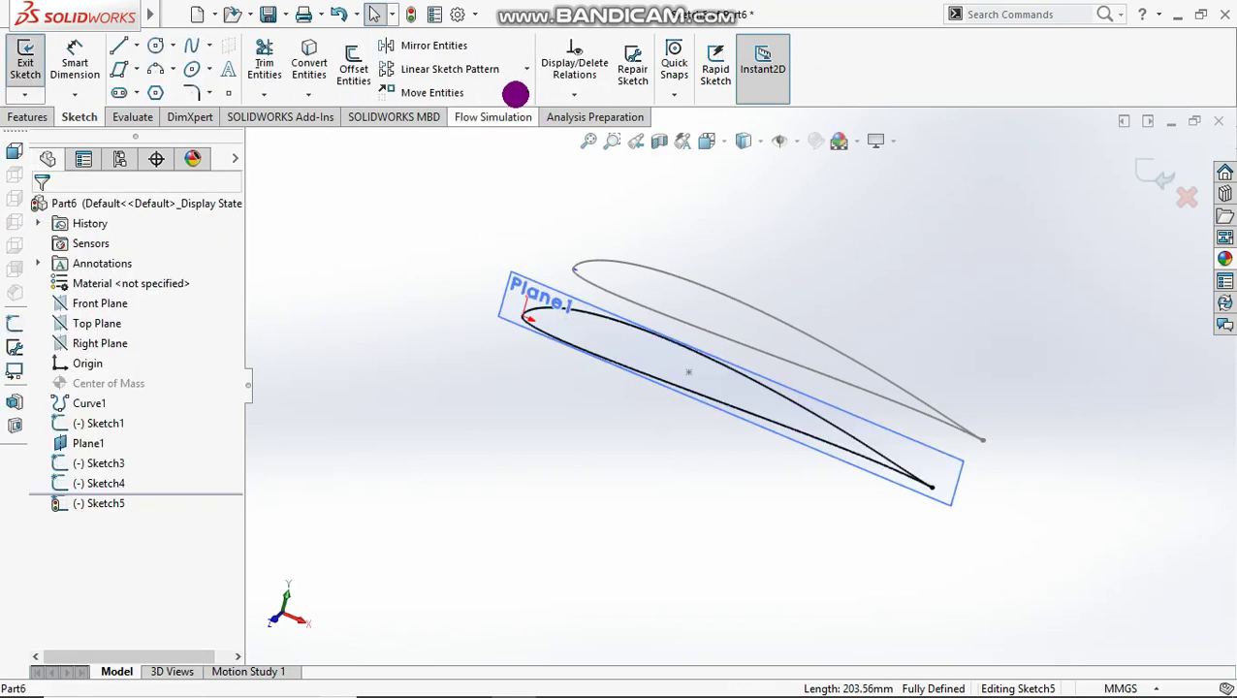
Step: Rotate the converted airfoil spline 40 degrees about the center-of-mass sketch point without keeping relations, and finish the sketch
left_click(522, 94)
left_click(475, 159)
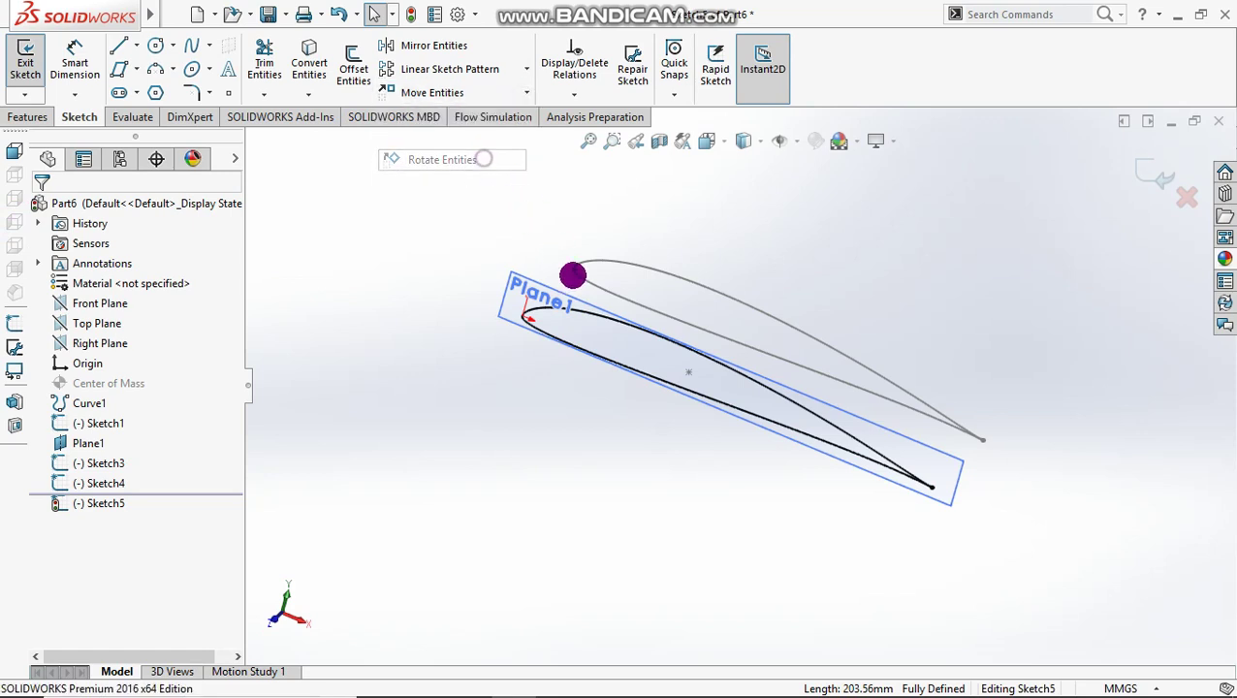
left_click(608, 316)
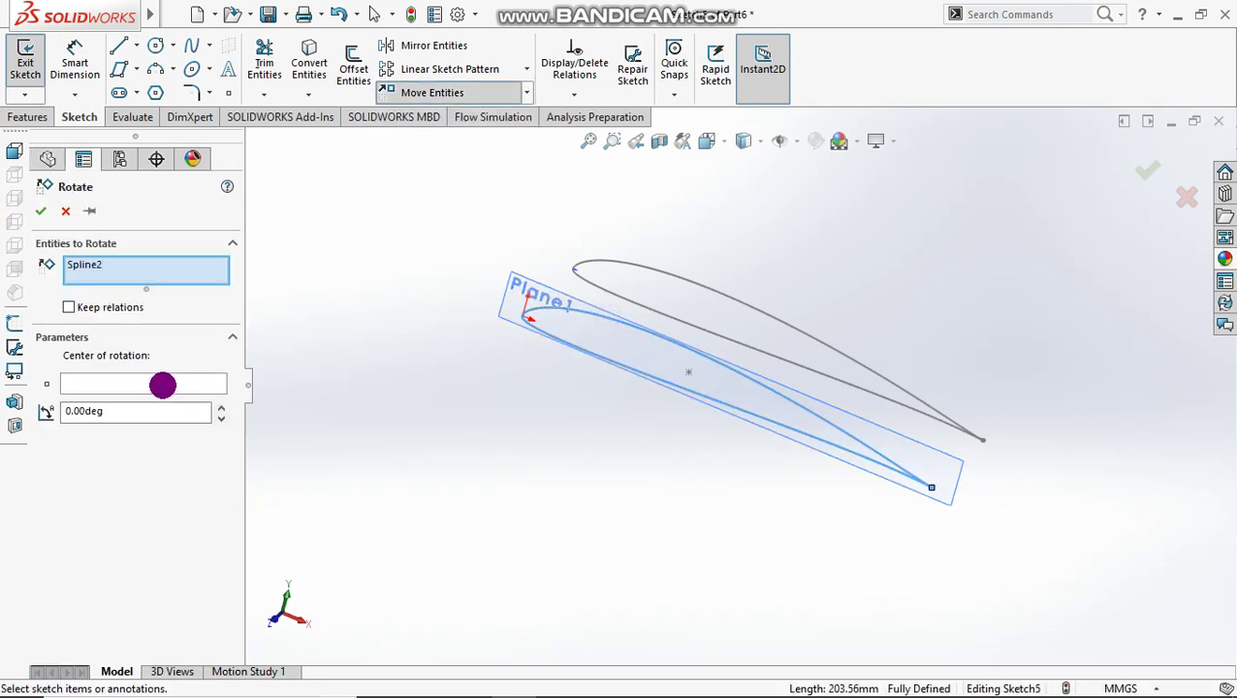
left_click(162, 385)
left_click(690, 371)
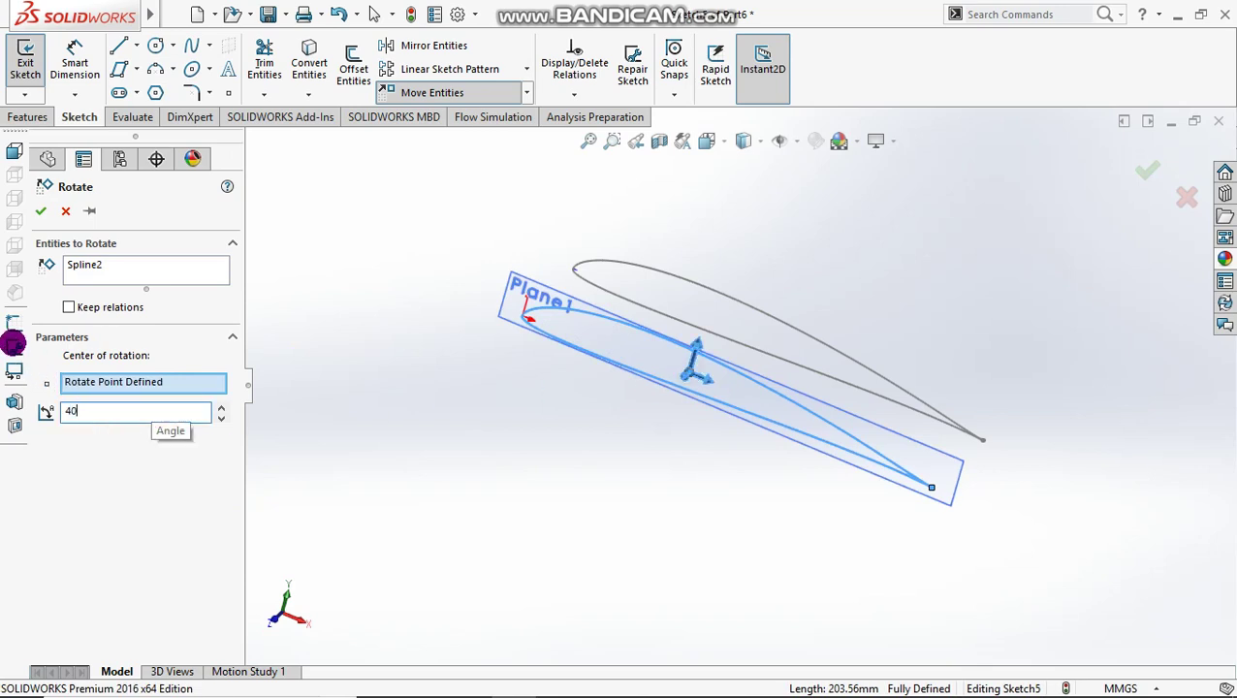
type("40")
left_click(42, 215)
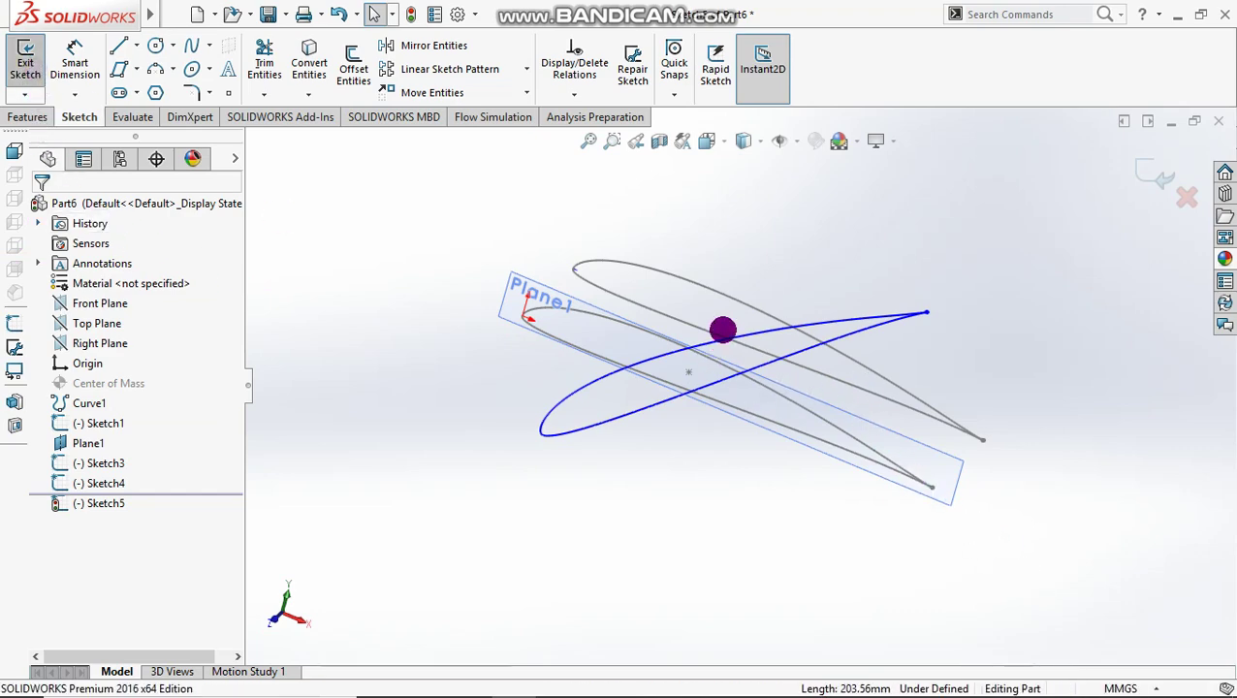
key("ctrl+b")
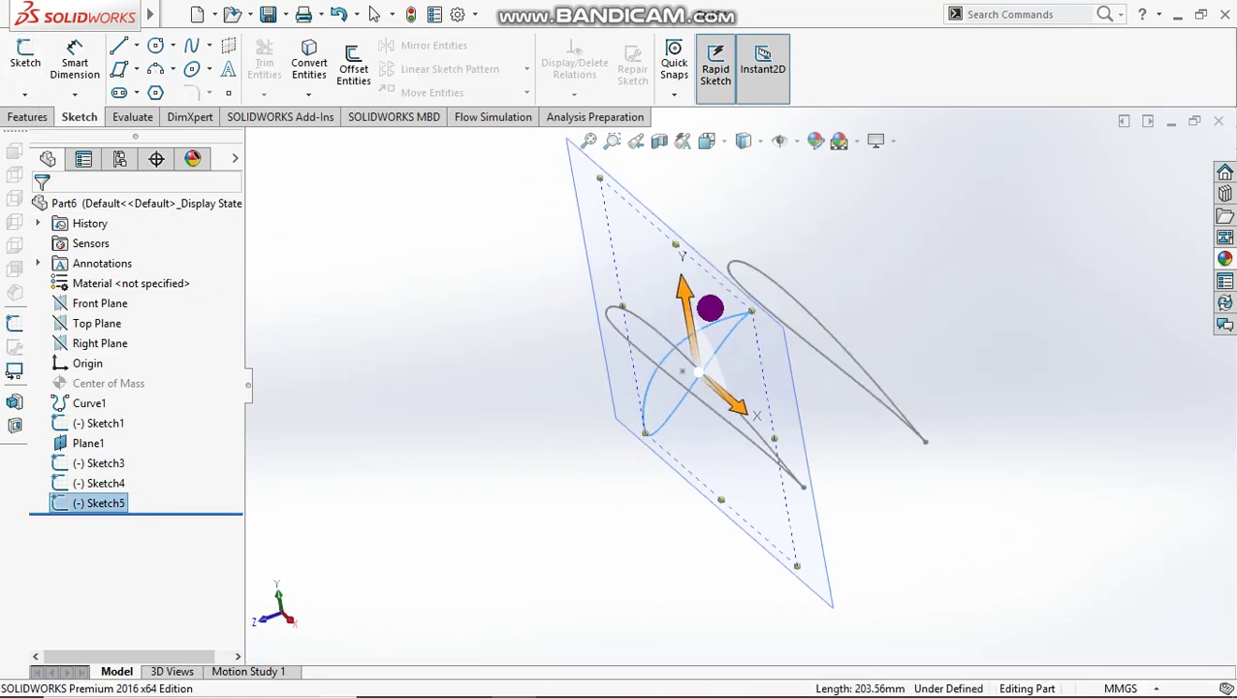
Step: Delete the original airfoil profile sketch behind Plane1
left_click(843, 346)
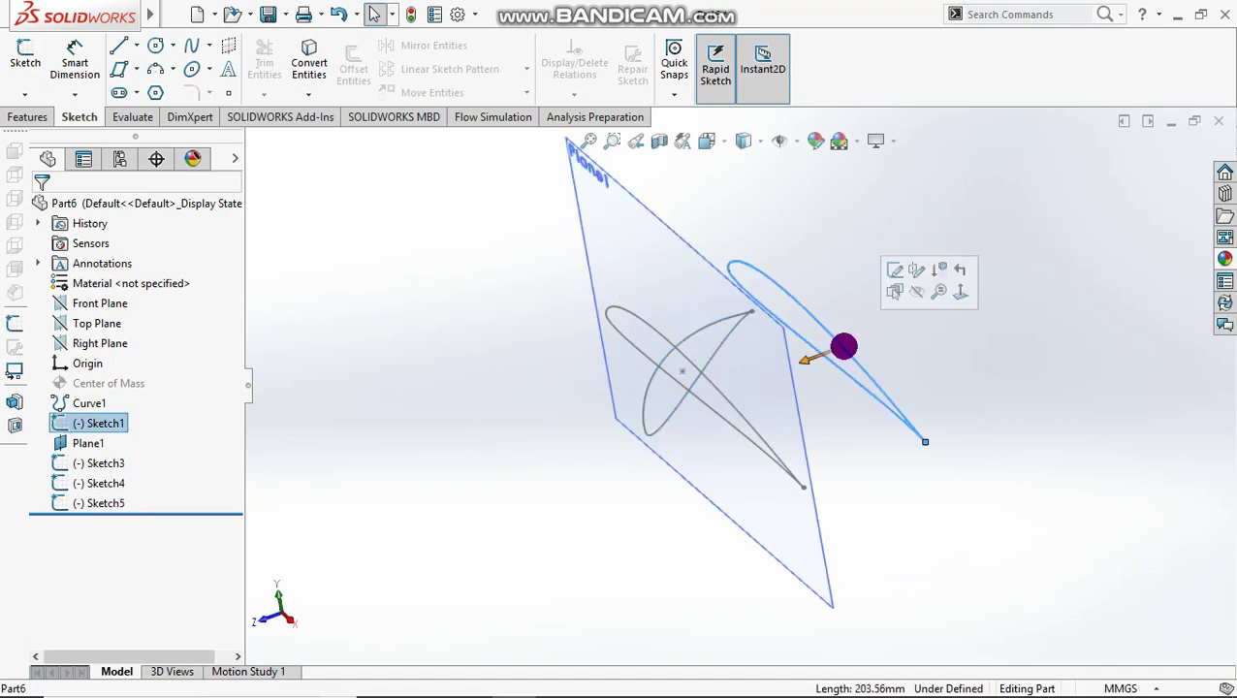
key("Delete")
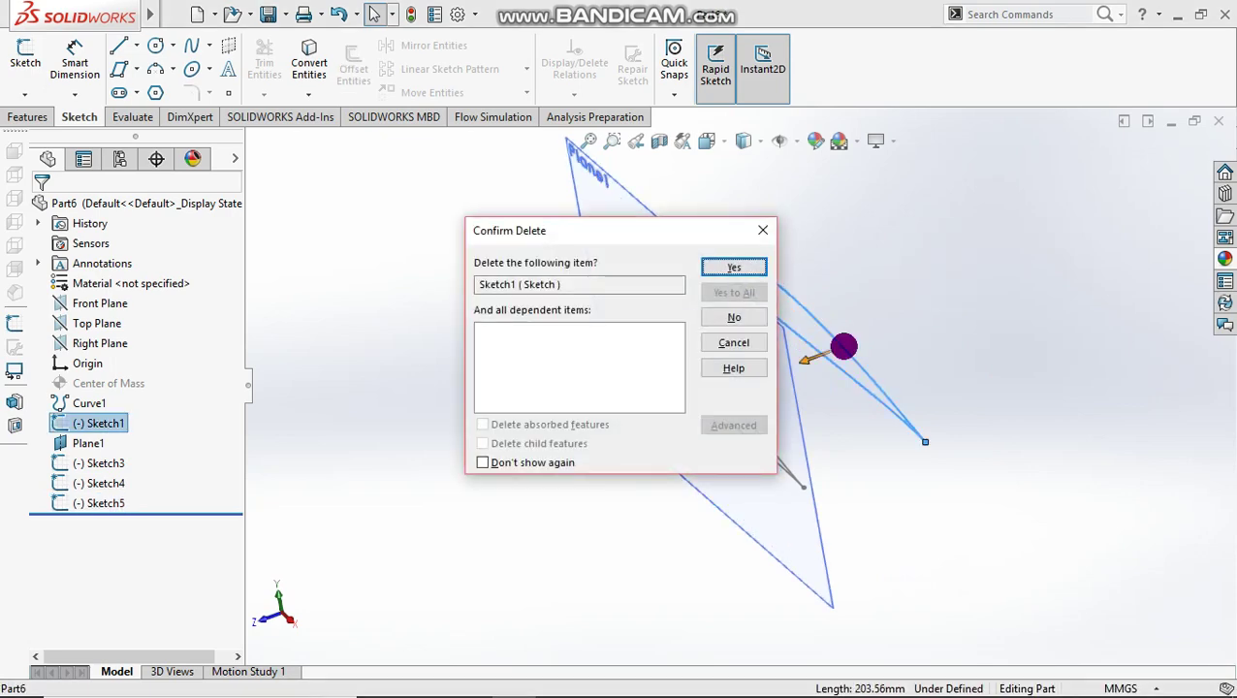
key("Return")
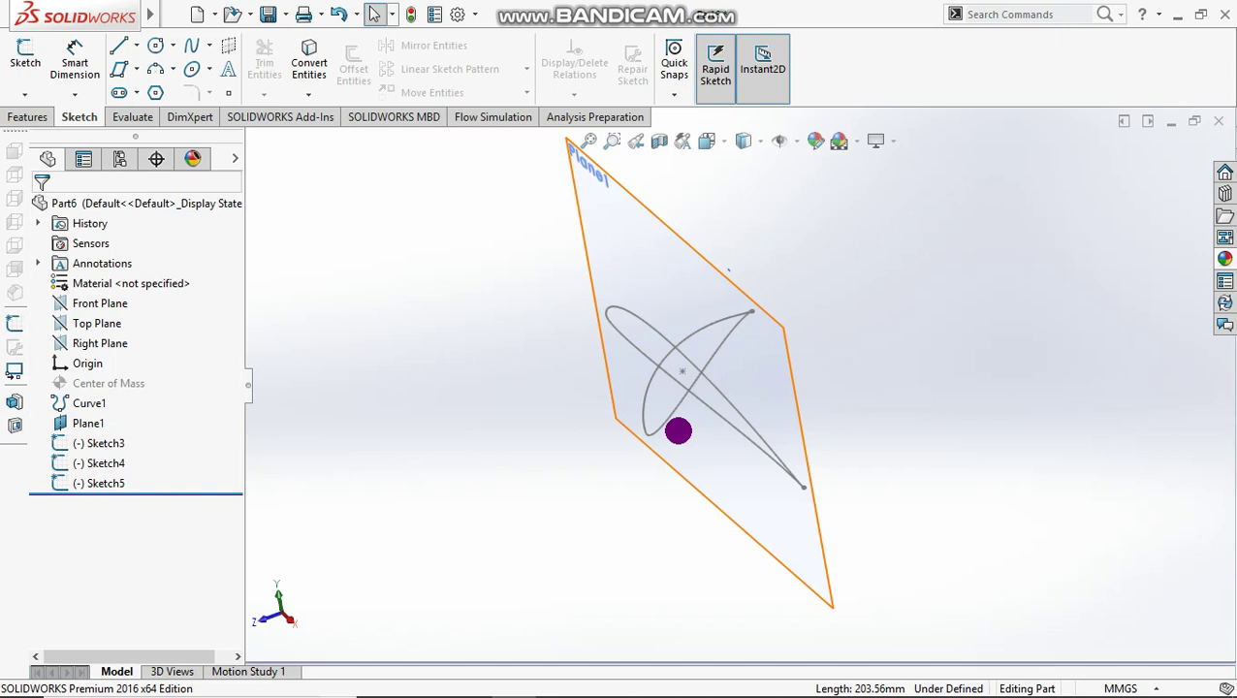
Step: Create 10 reference planes offset from the Front Plane at 30 mm spacing
left_click(698, 466)
key("ctrl+8")
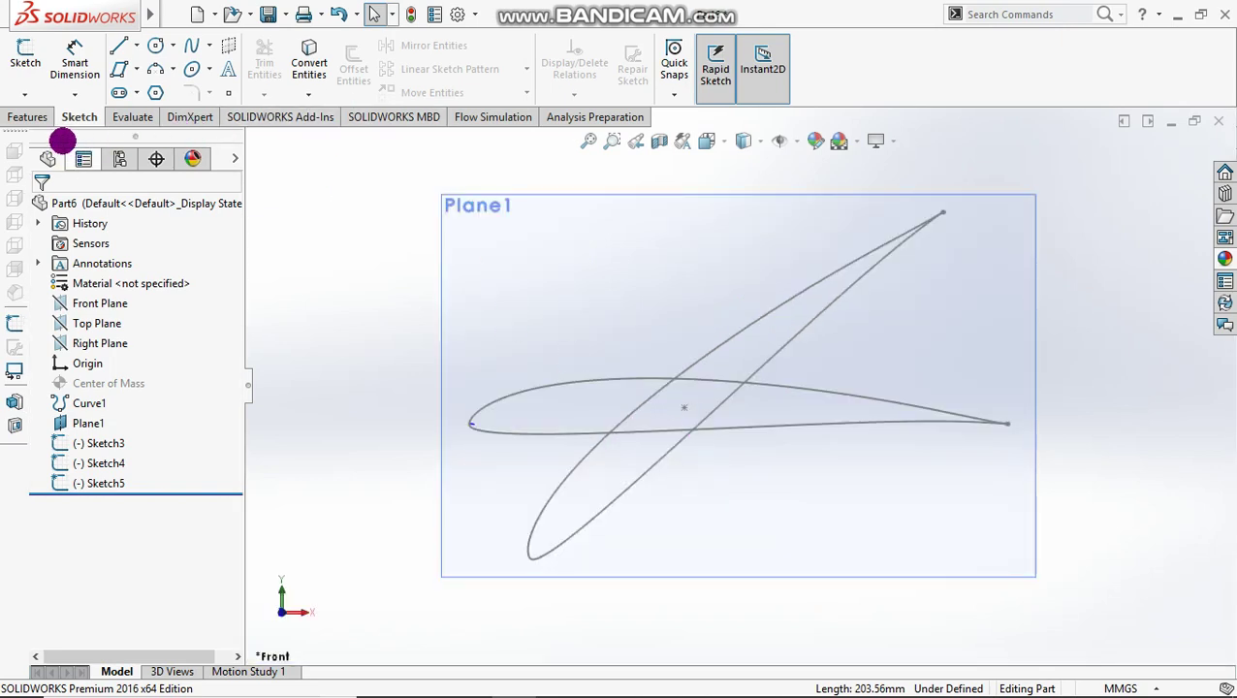
left_click(42, 109)
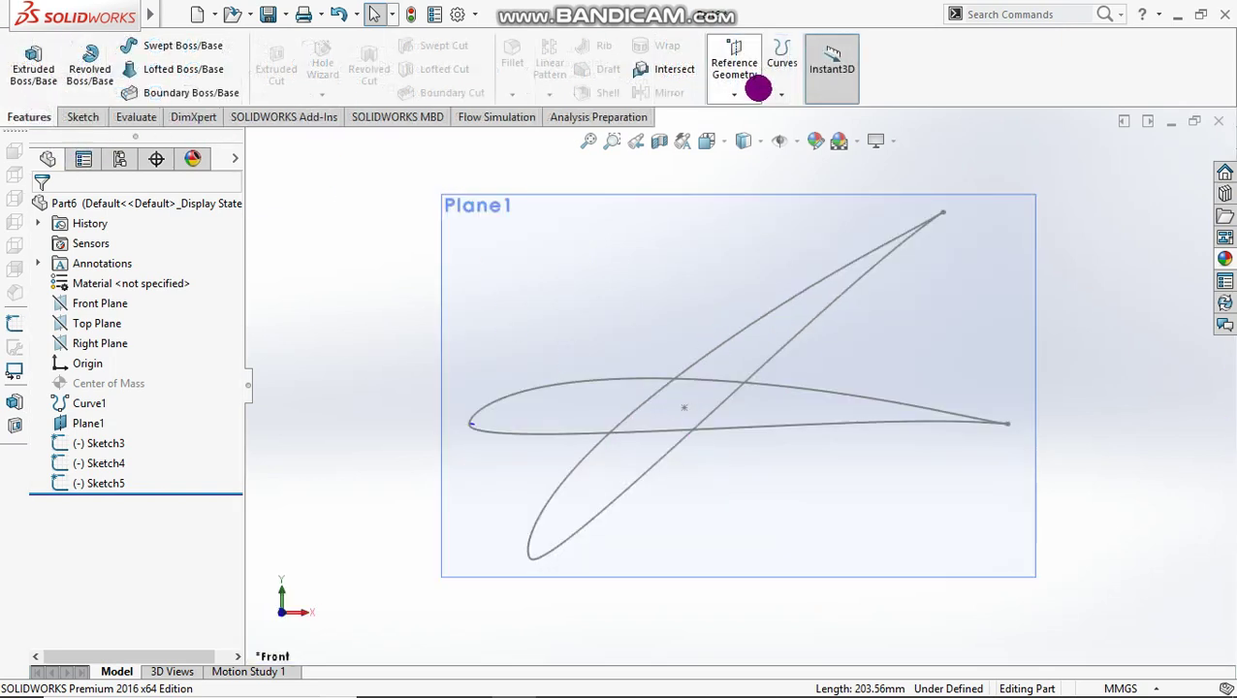
left_click(718, 85)
left_click(723, 114)
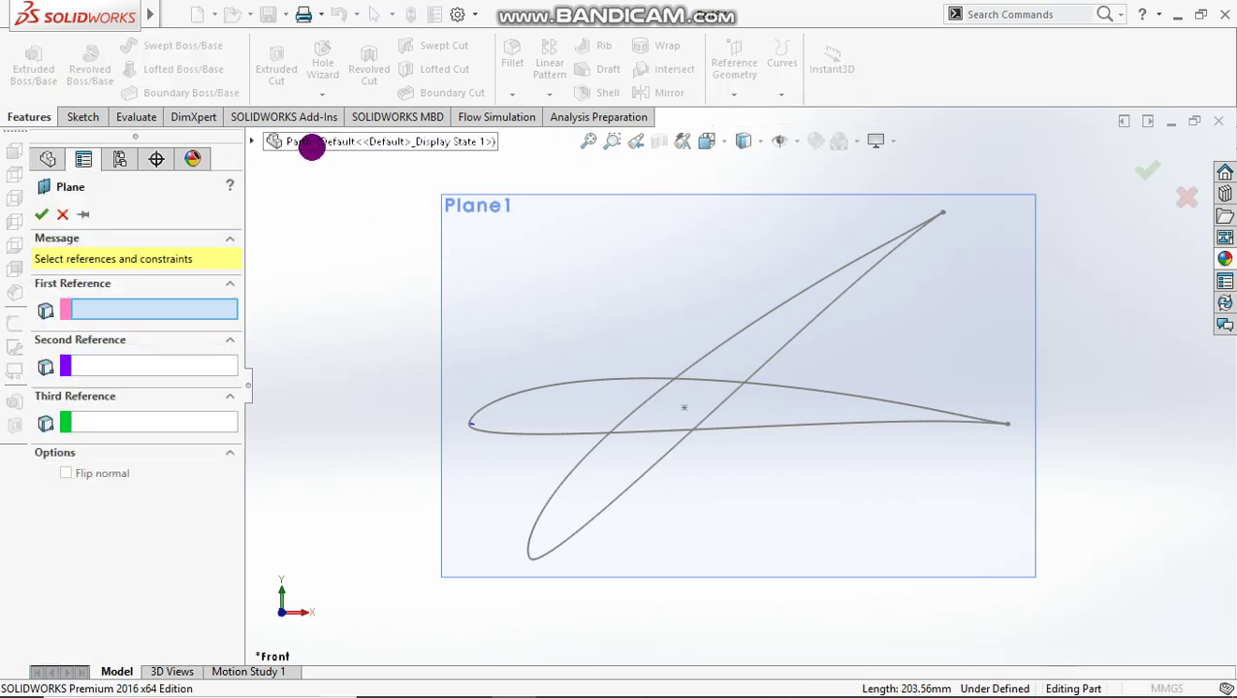
left_click(308, 146)
left_click(347, 242)
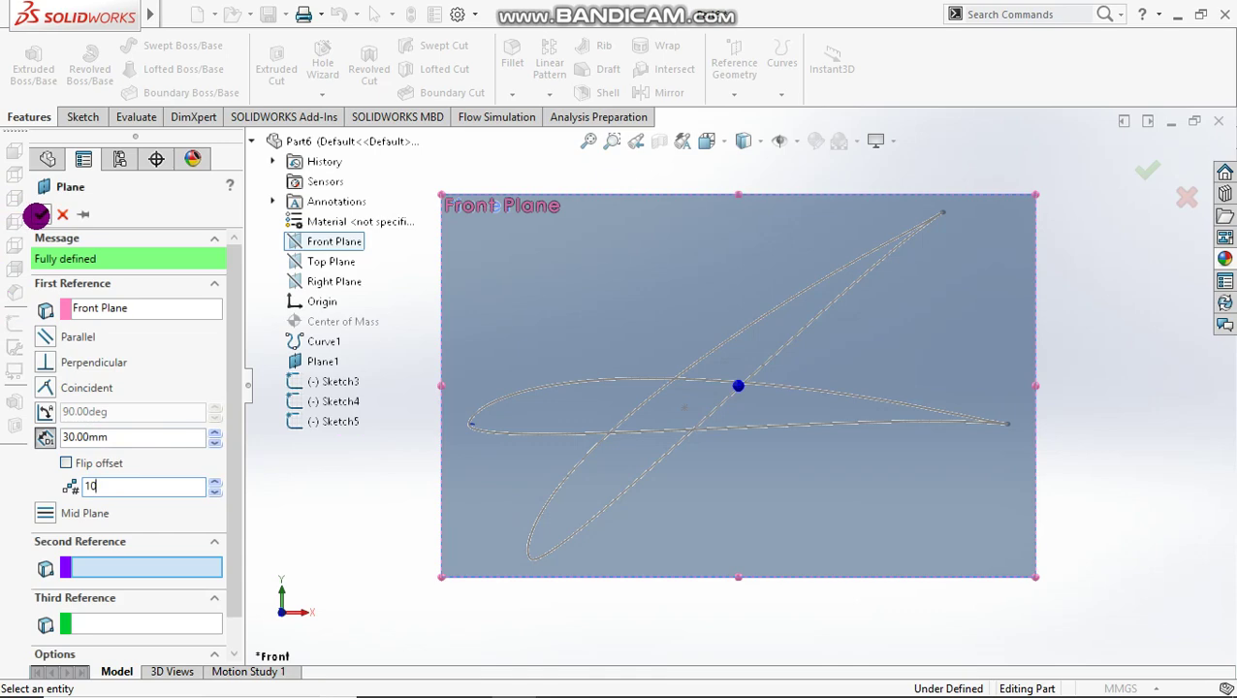
left_click(736, 389)
key("Return")
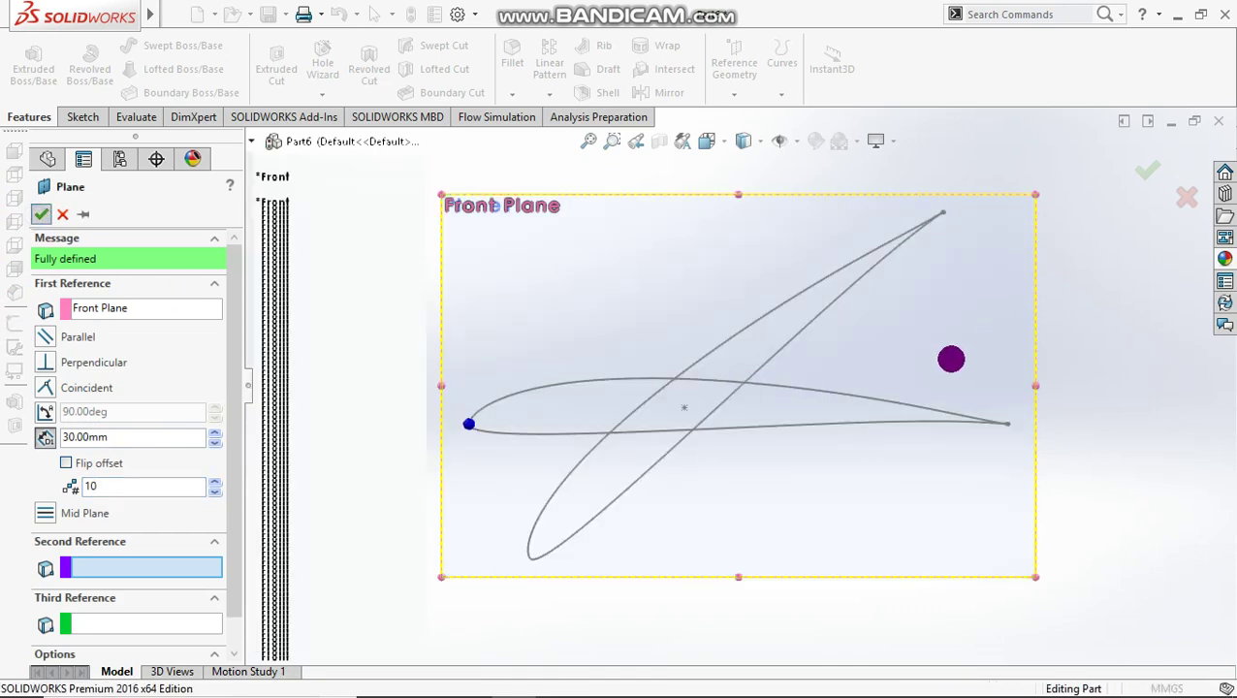
key("ctrl+7")
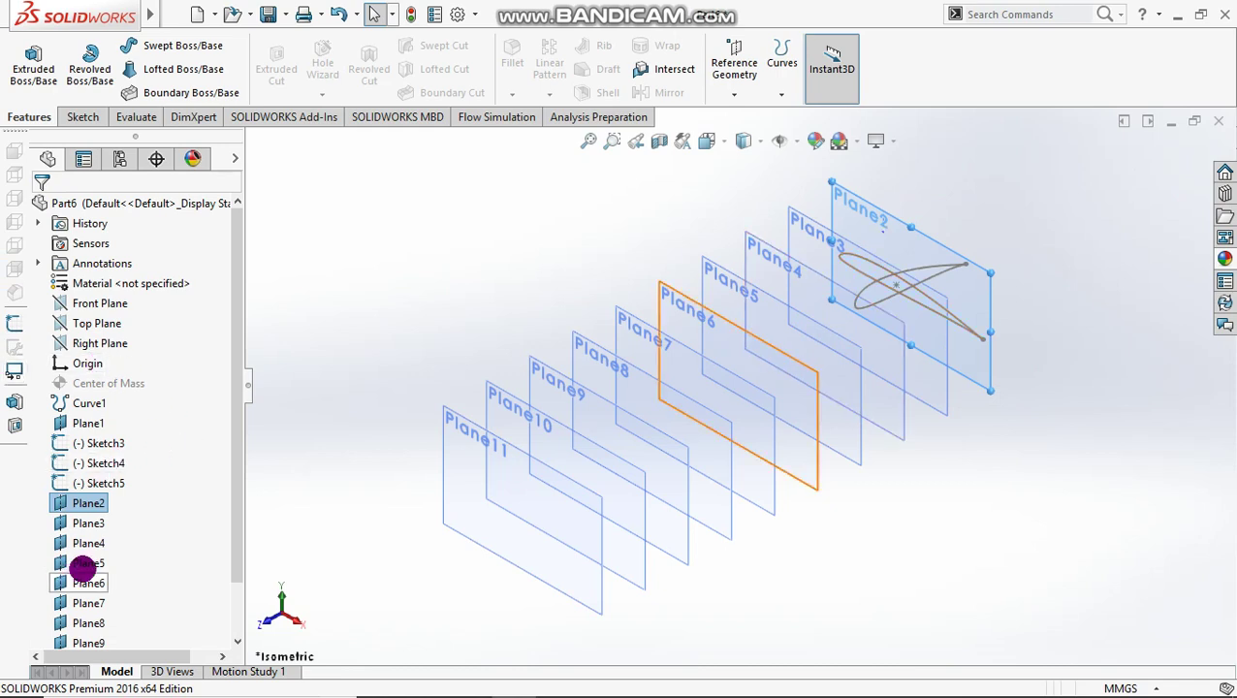
Step: Hide Plane3 through Plane11, leaving Plane2 visible
scroll(82, 601, "down", 1)
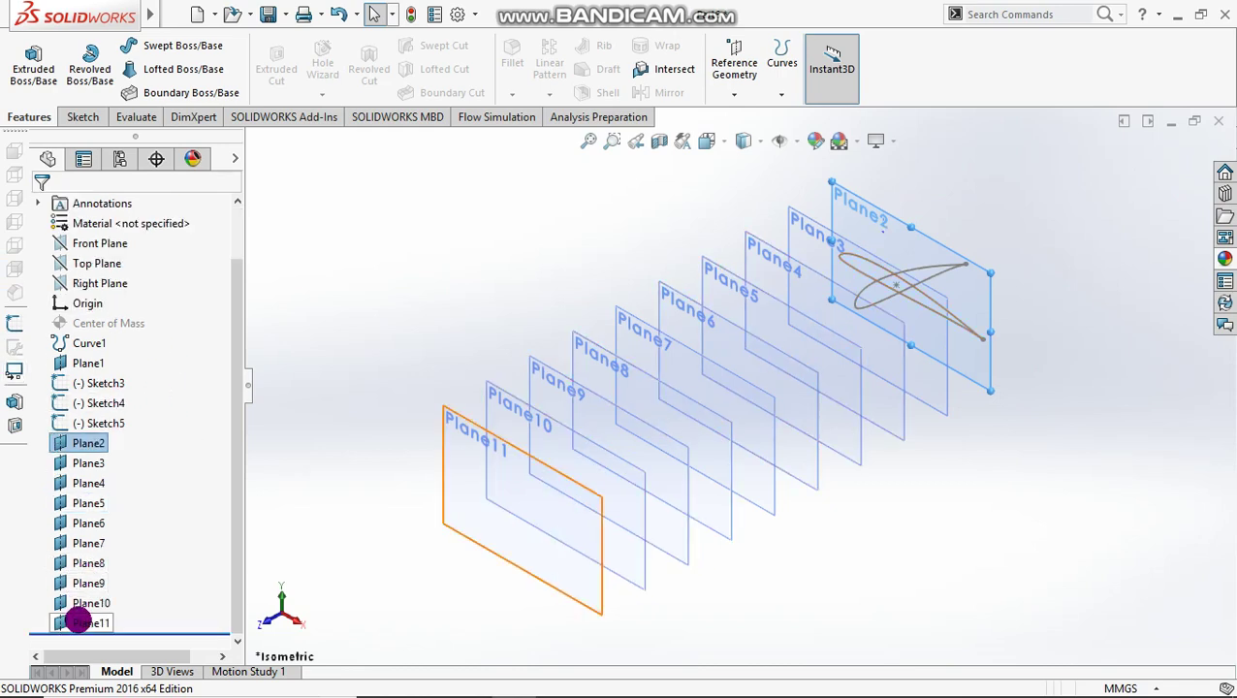
left_click(79, 622)
left_click(111, 582)
left_click(84, 603)
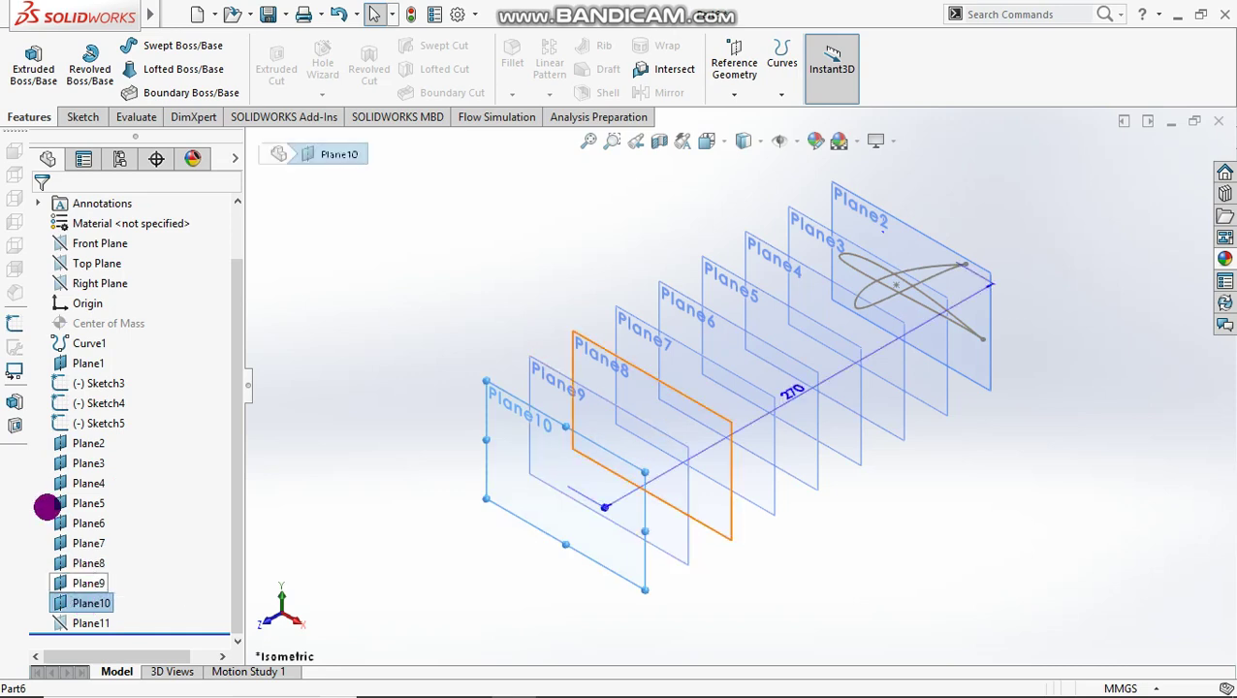
left_click(85, 464, "shift")
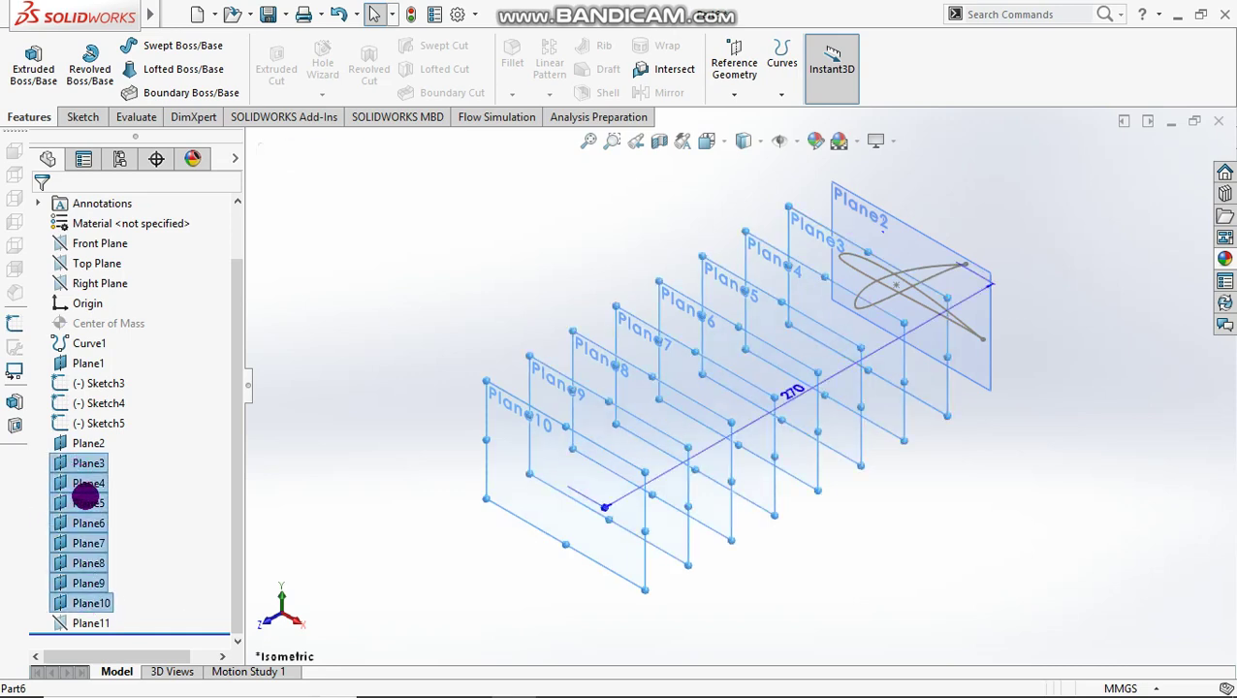
right_click(87, 475)
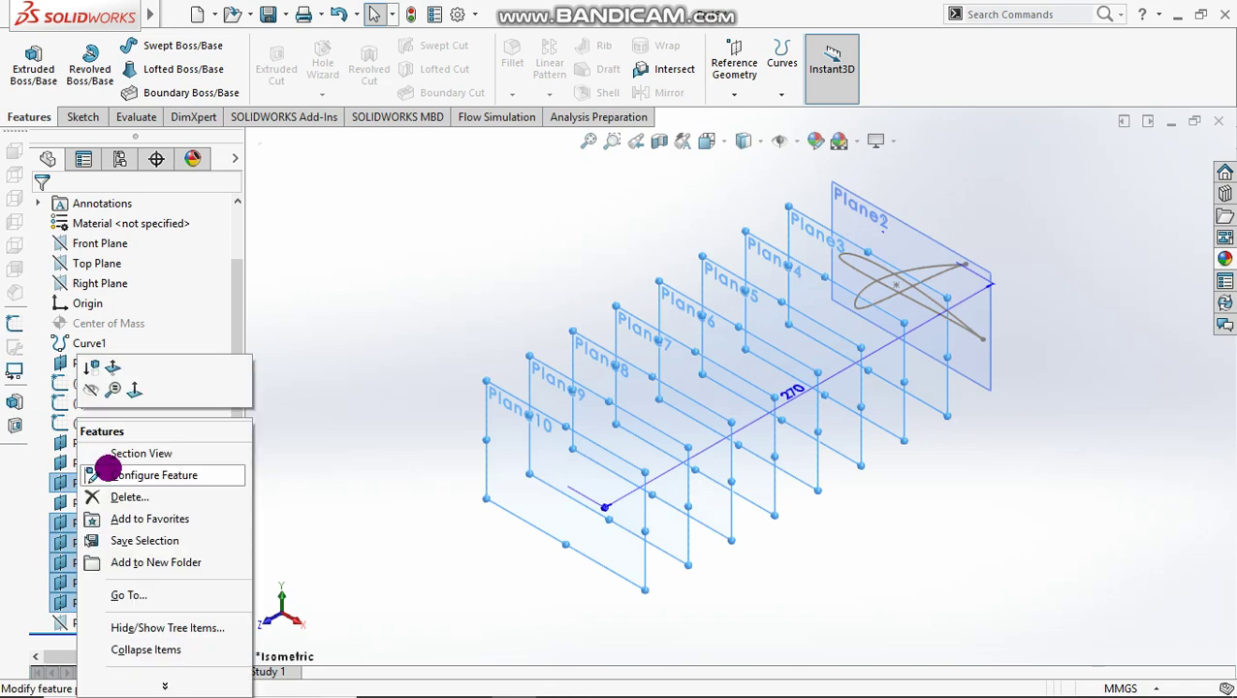
left_click(97, 390)
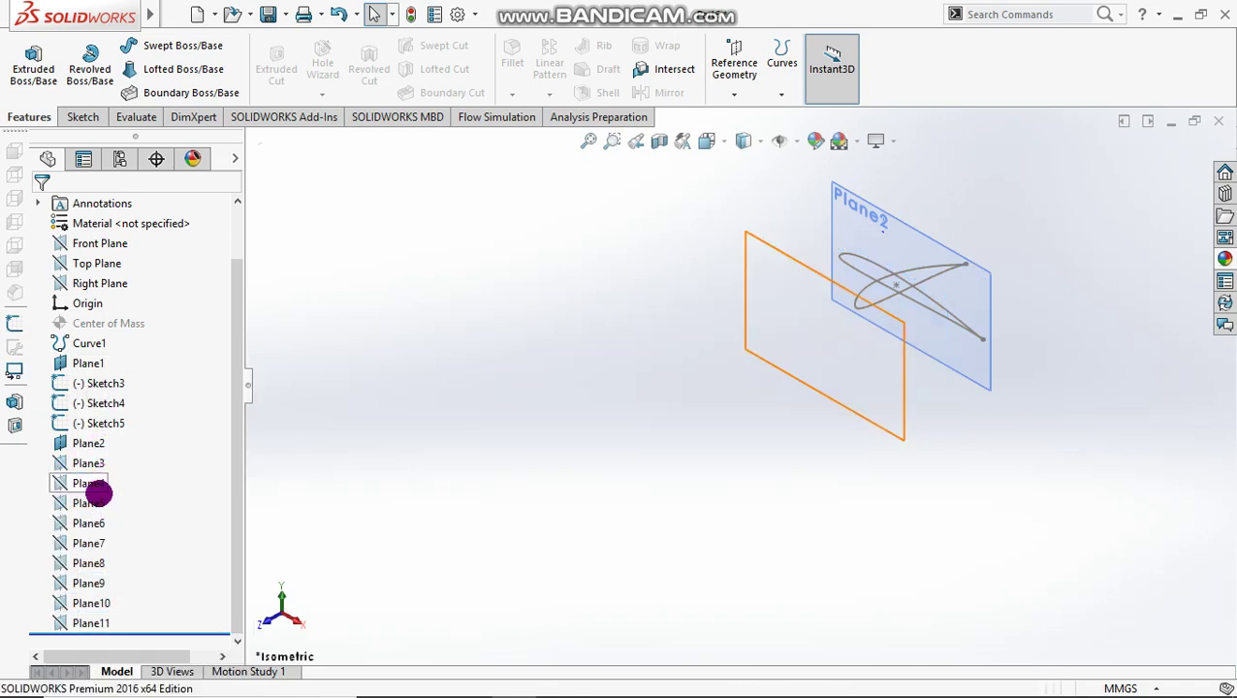
Step: Show Plane3 again in the model
mouse_move(884, 355)
middle_mouse_down()
mouse_move(827, 361)
mouse_move(880, 360)
middle_mouse_up()
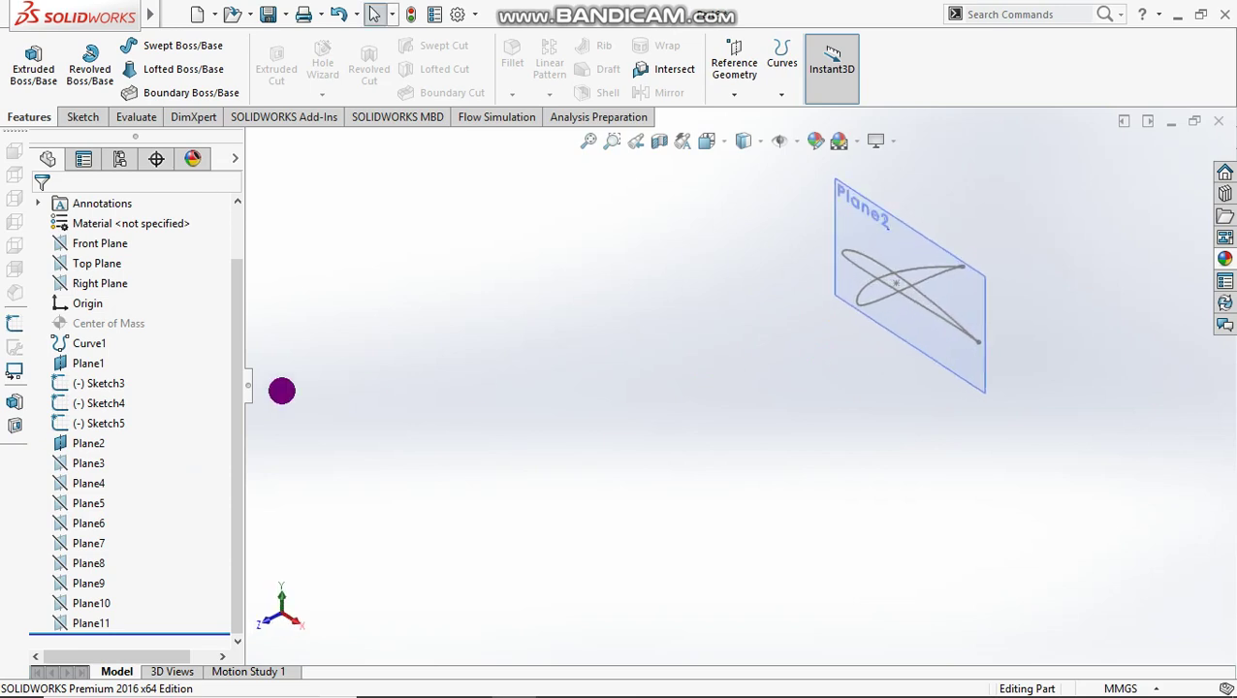
left_click(54, 461)
left_click(91, 431)
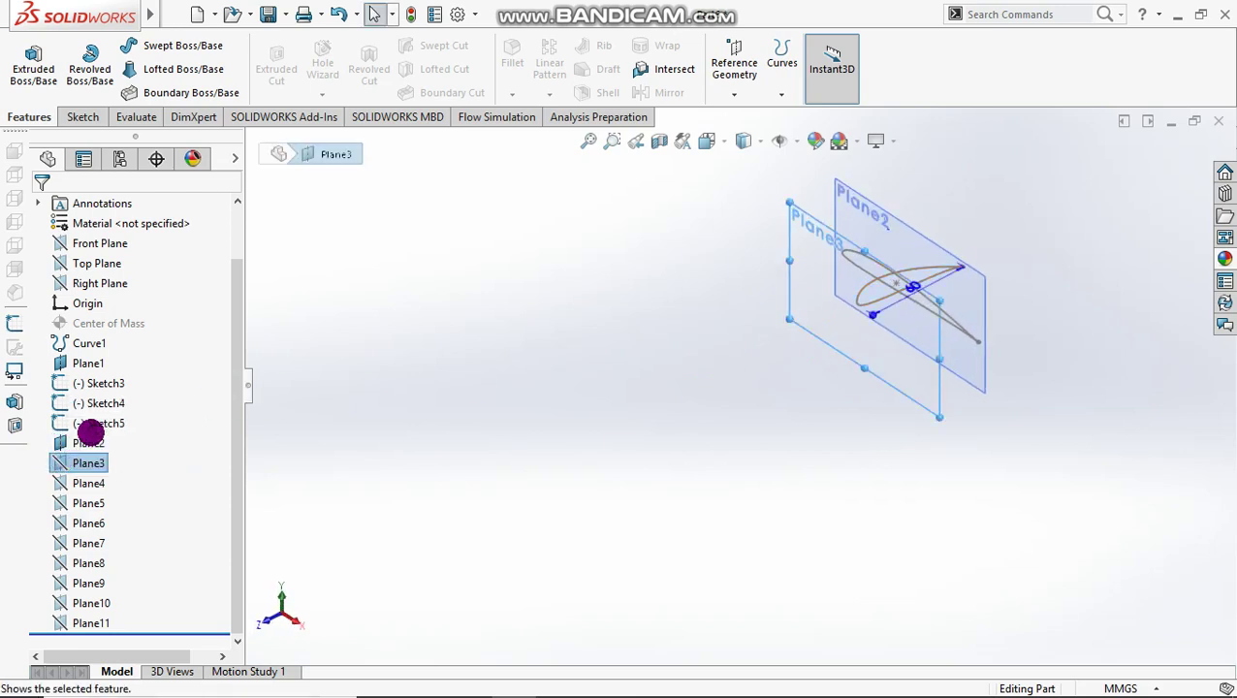
Step: Start a sketch on Plane3 and convert the unrotated airfoil profile's spline into it
middle_click_drag(824, 386, 854, 372)
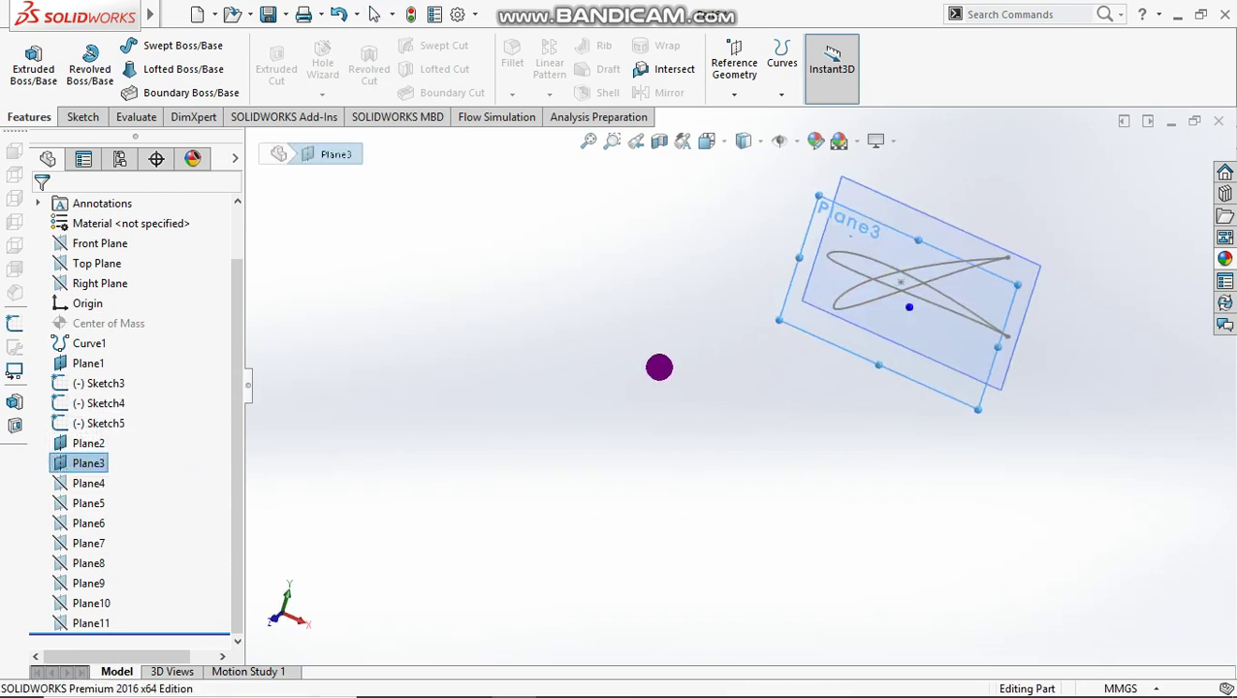
key("ctrl+1")
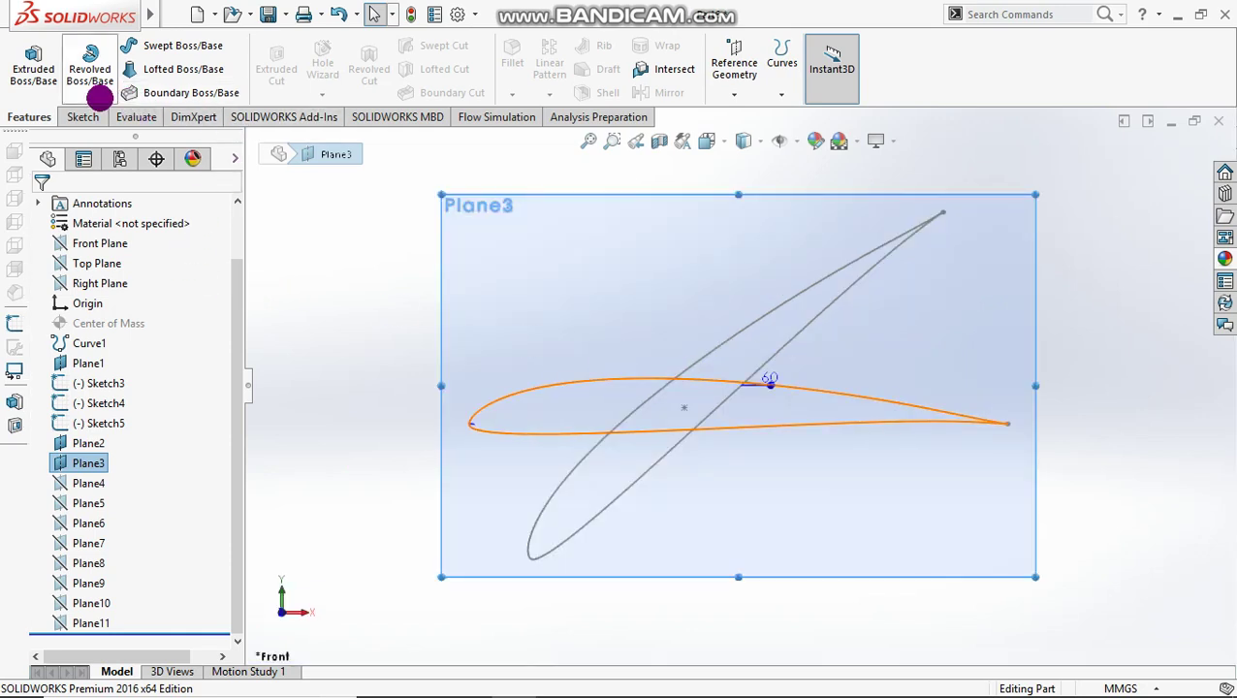
left_click(84, 116)
left_click(25, 68)
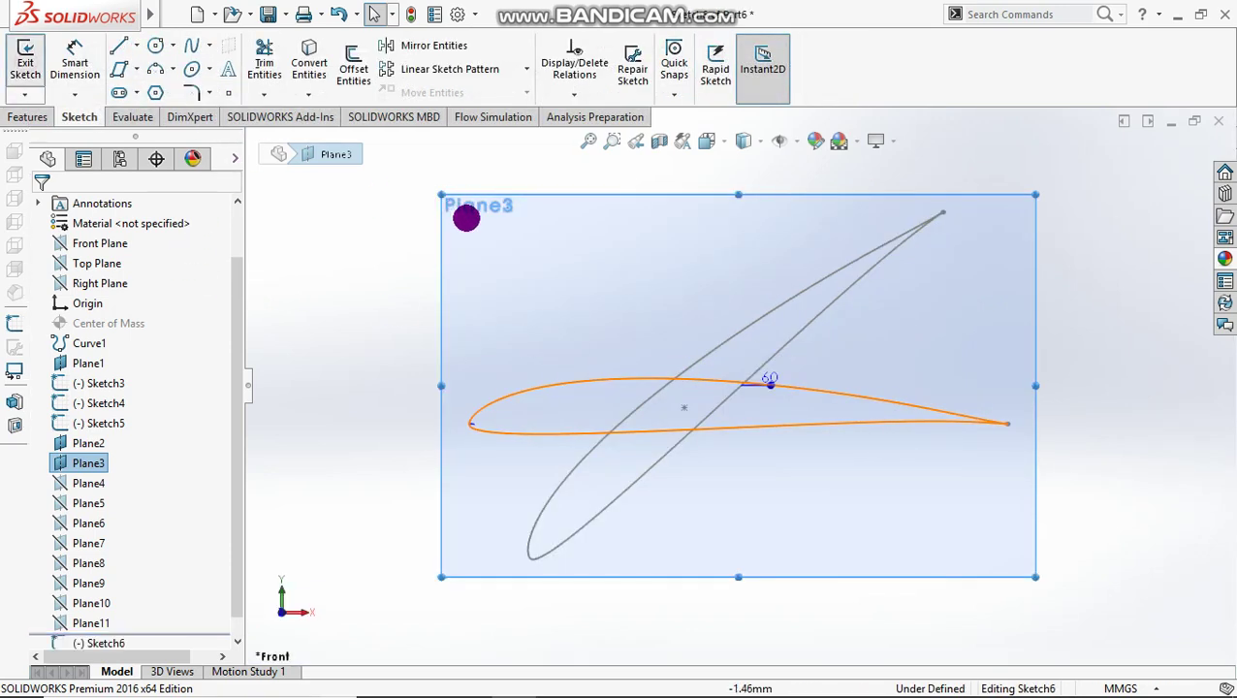
left_click(306, 58)
left_click(548, 385)
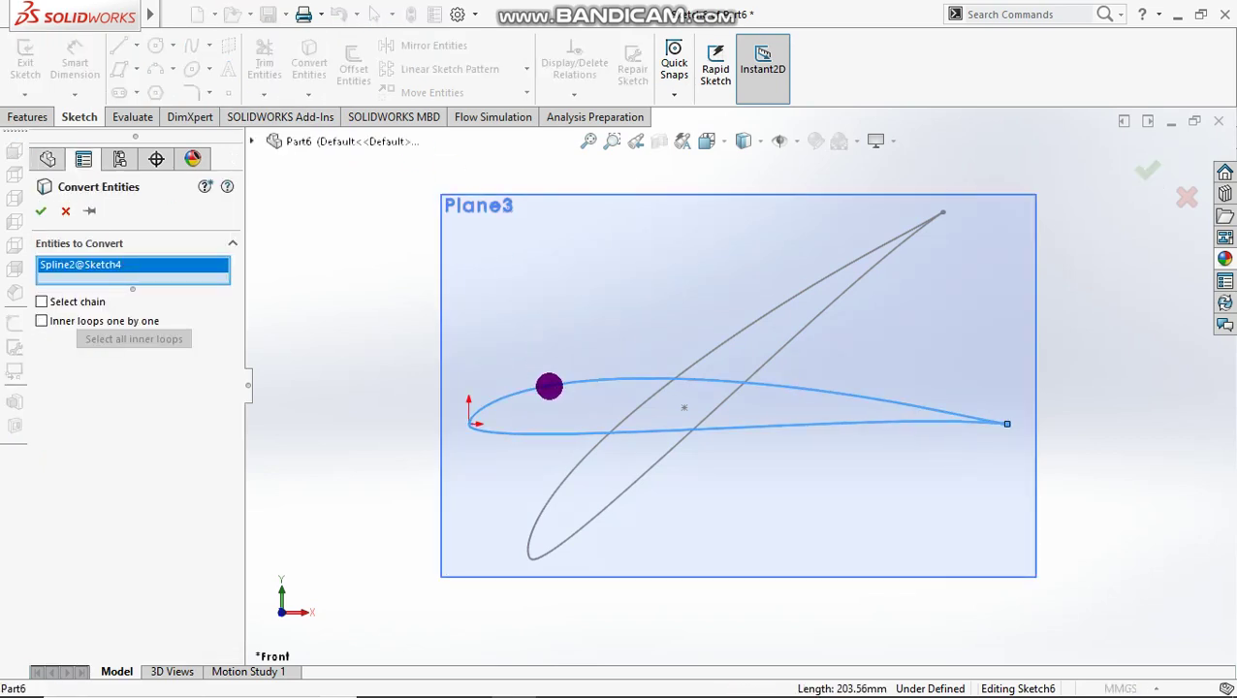
left_click(74, 211)
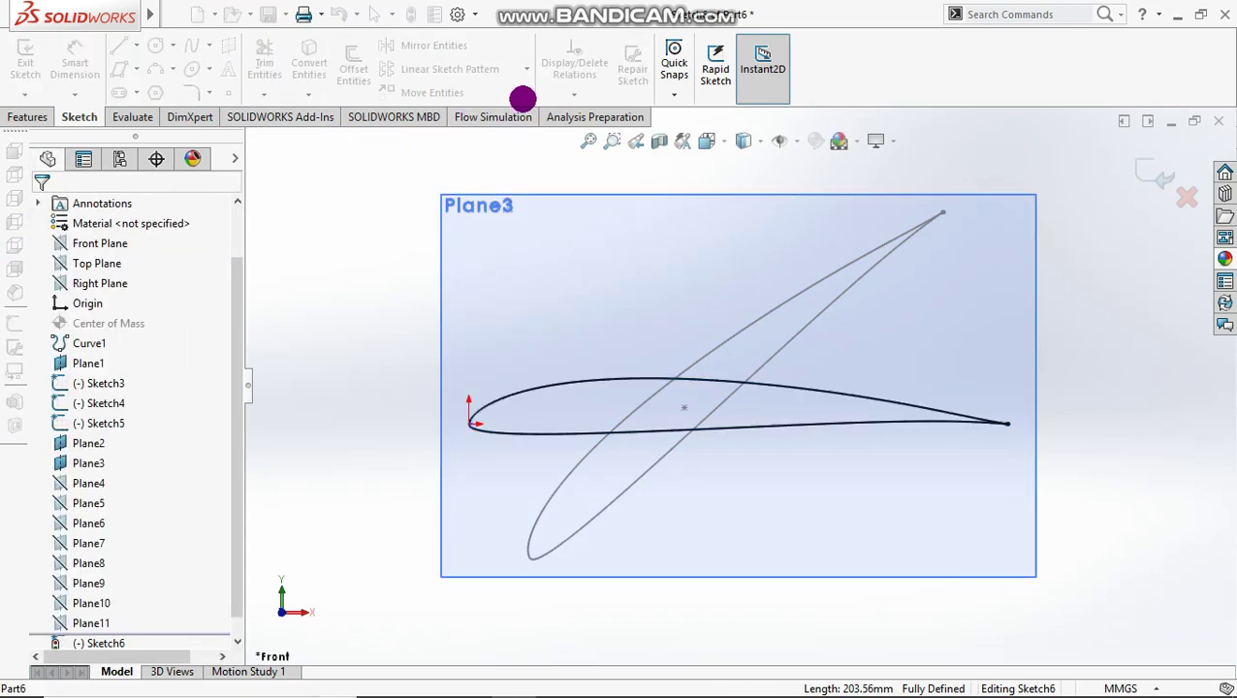
Step: Scale the converted airfoil spline on Plane3 by a factor of 0.9 about the center-of-mass point
left_click(526, 93)
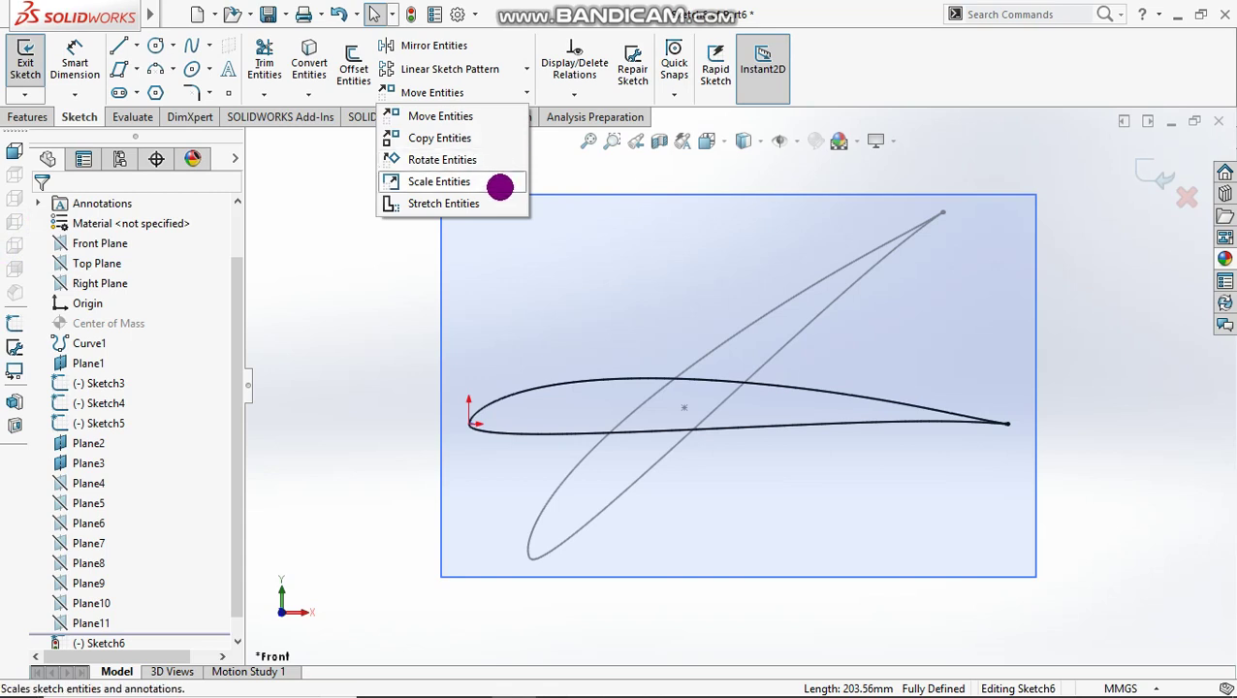
left_click(500, 182)
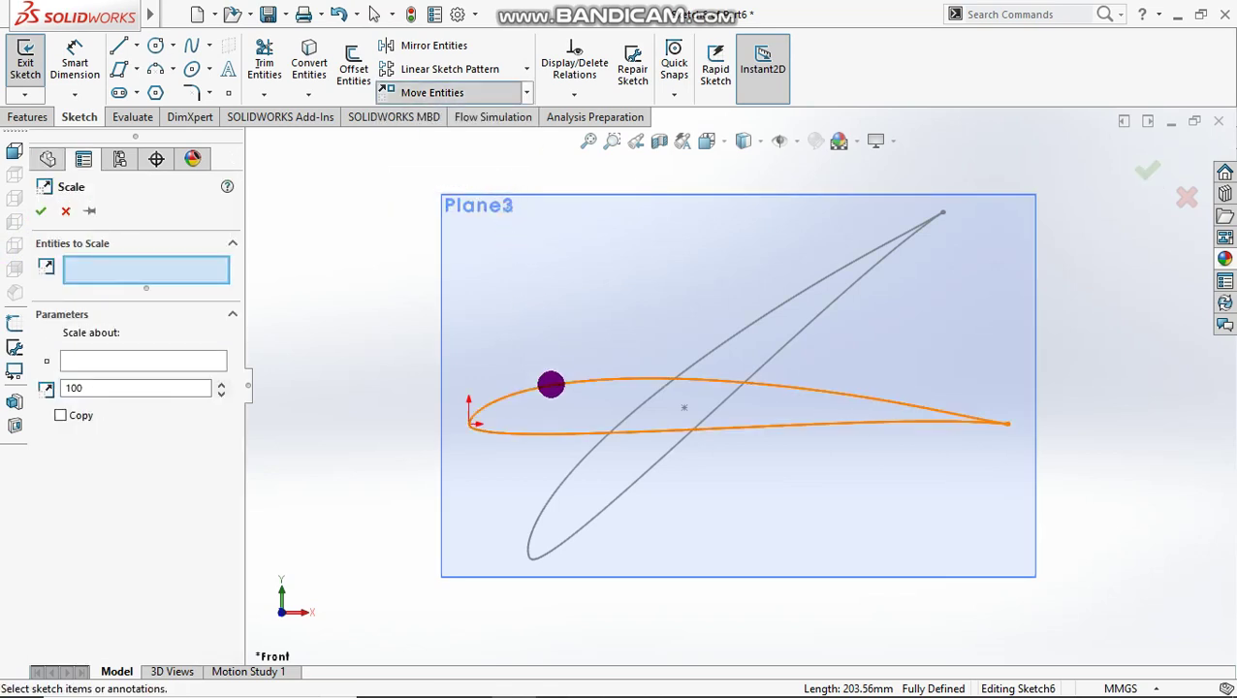
left_click(550, 385)
left_click(214, 364)
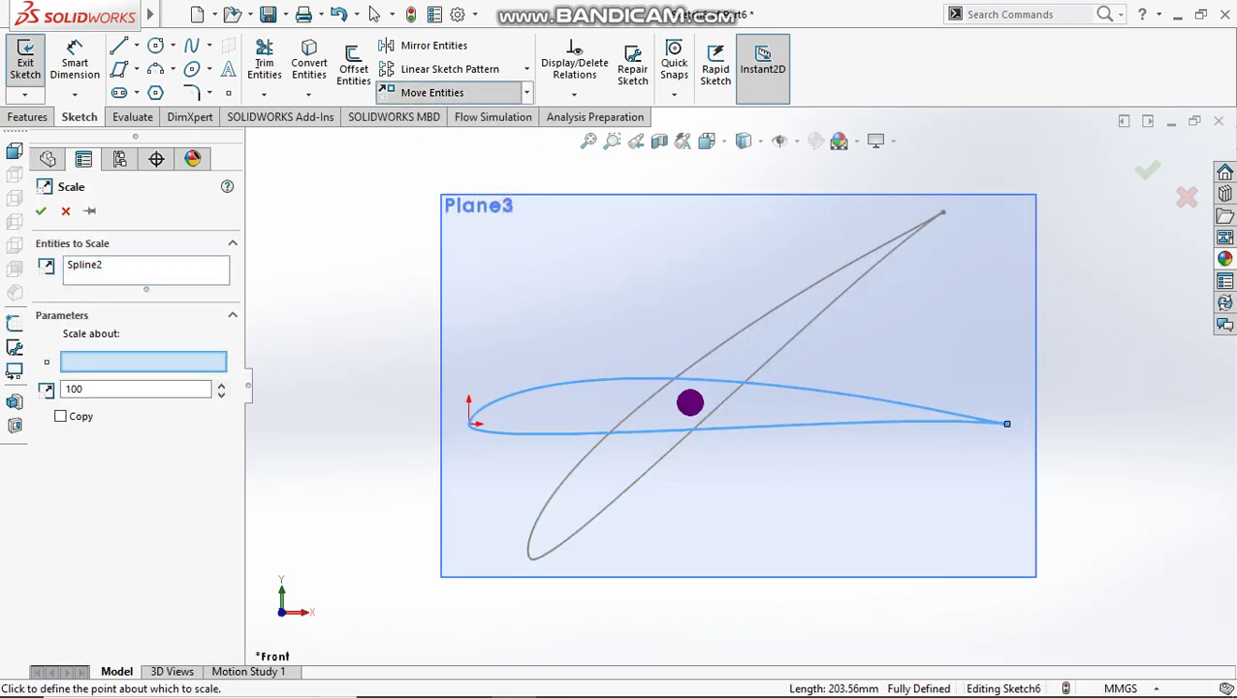
left_click(683, 407)
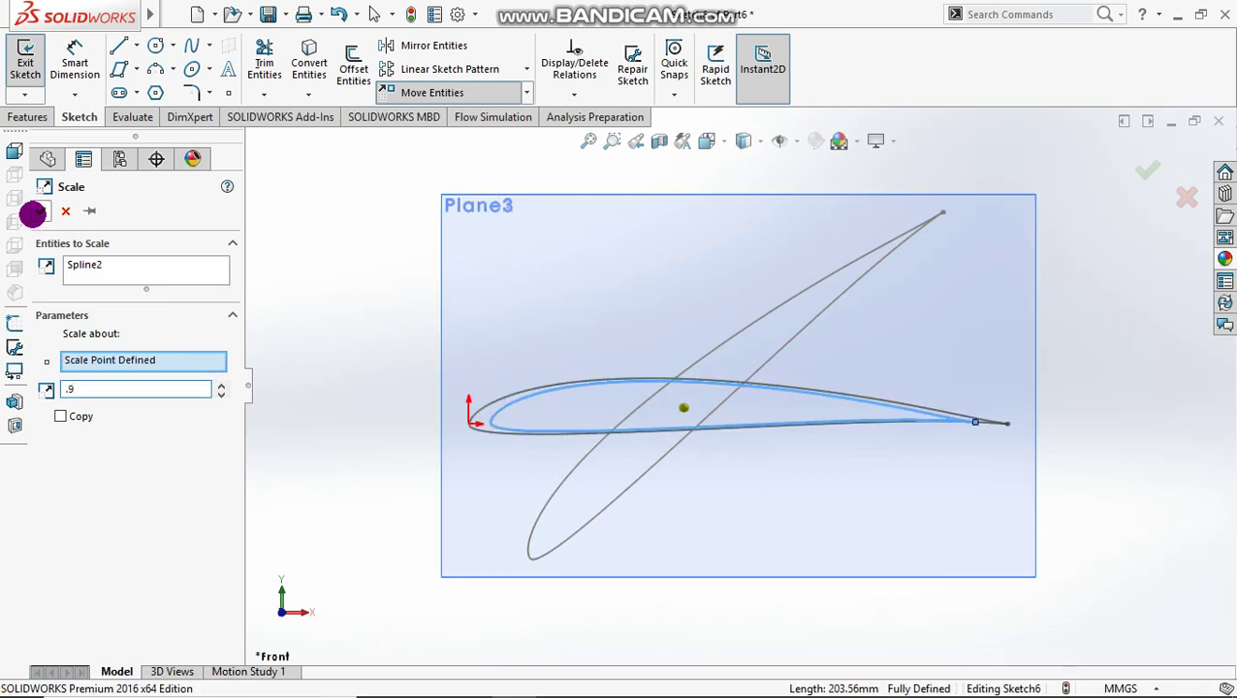
left_click(37, 212)
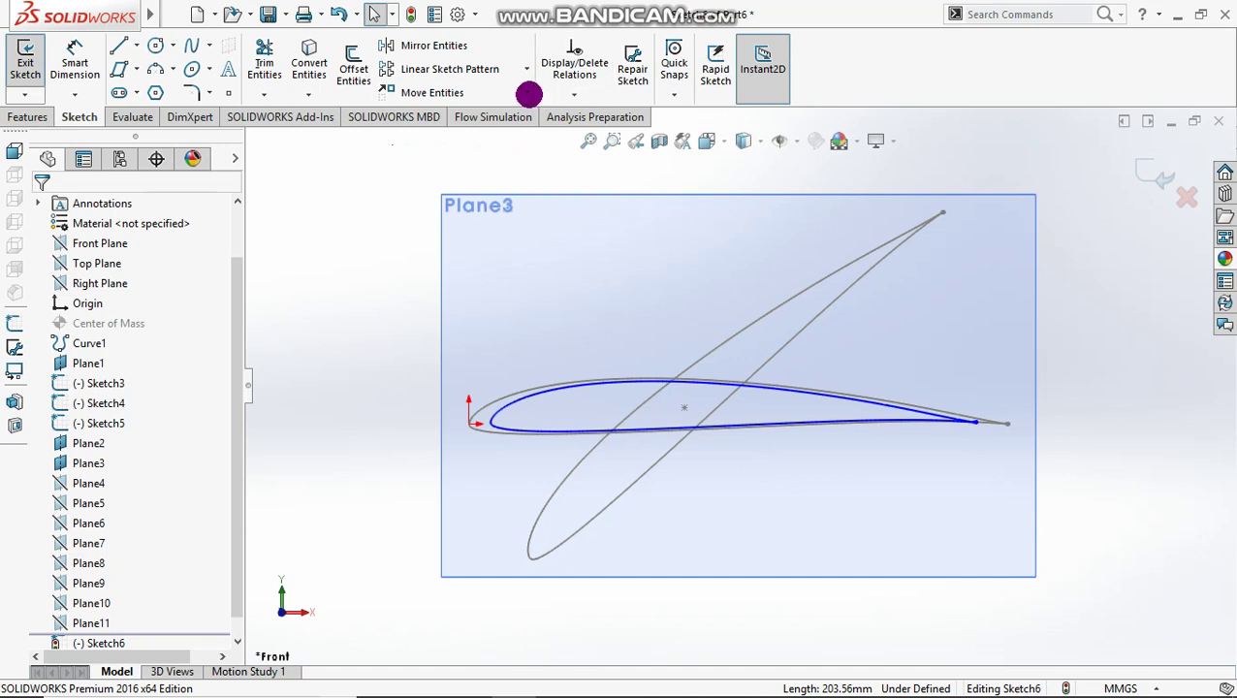
Step: Rotate the scaled airfoil on Plane3 by 34 degrees about the center-of-mass point and finish the sketch
left_click(527, 93)
left_click(483, 155)
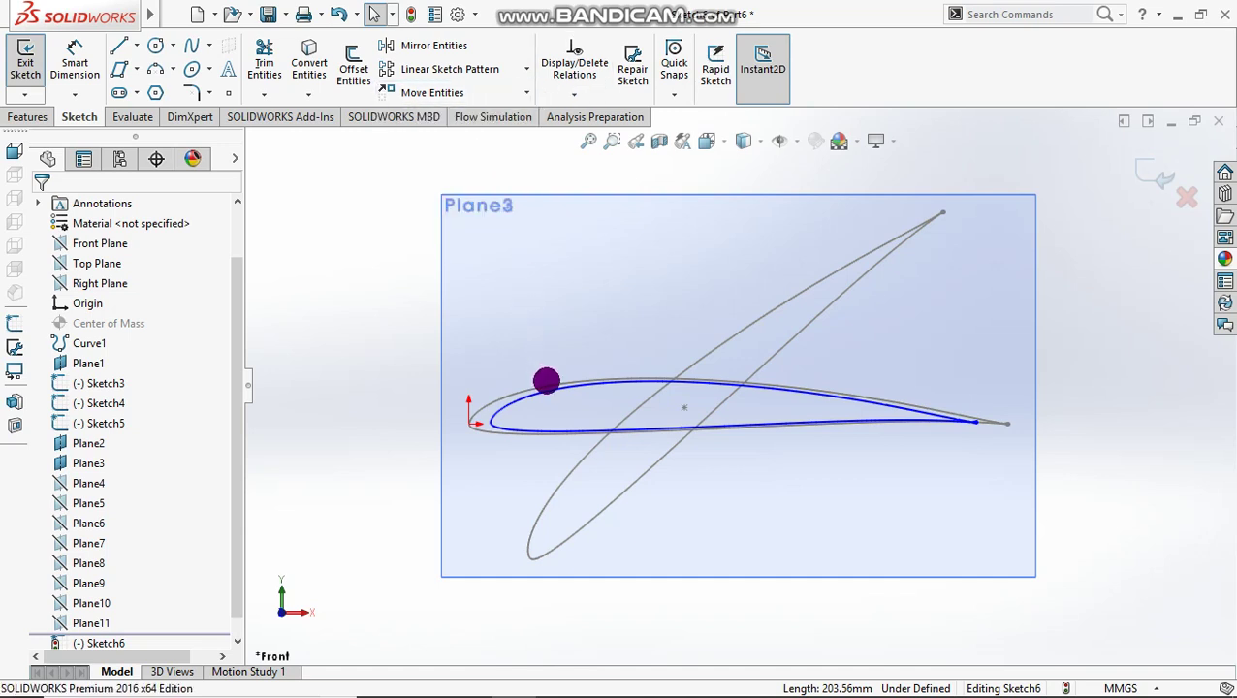
left_click(546, 382)
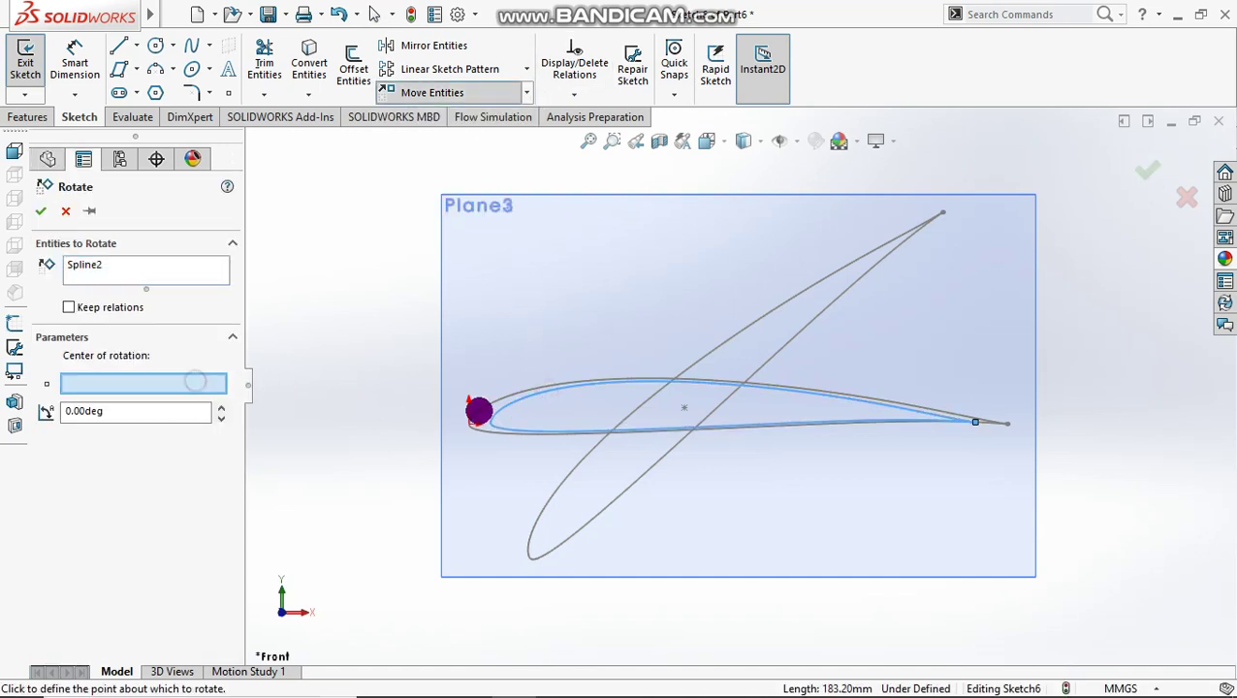
left_click(684, 407)
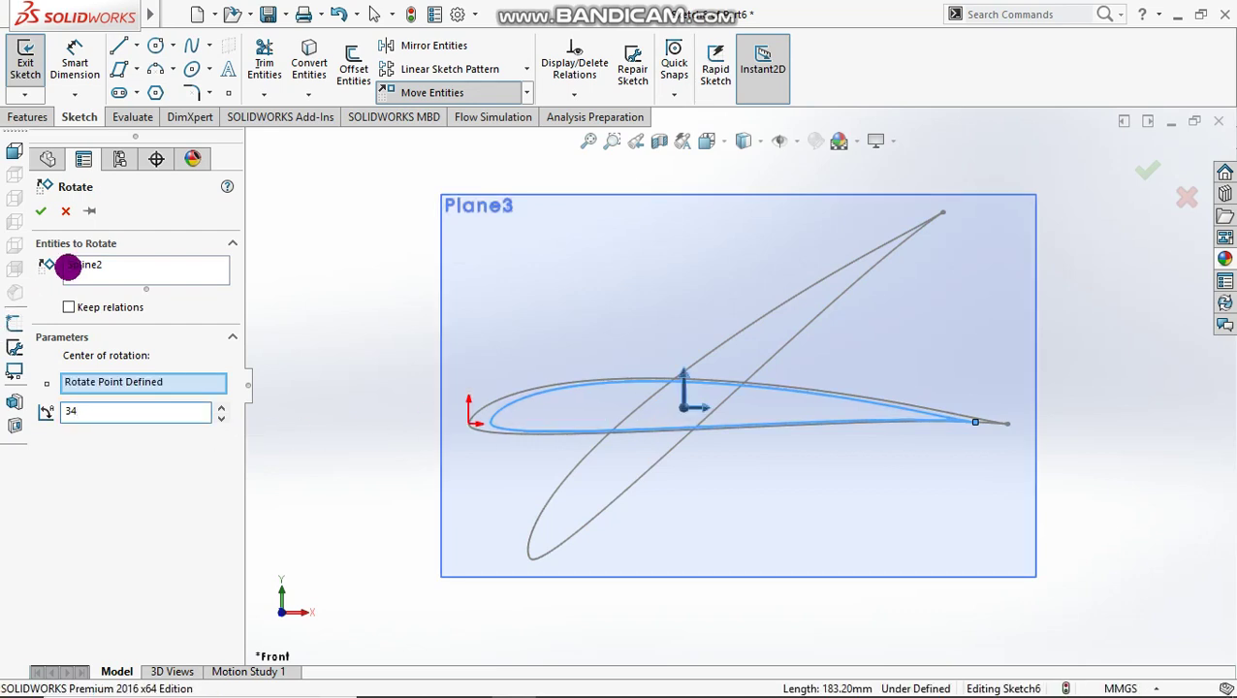
left_click(45, 210)
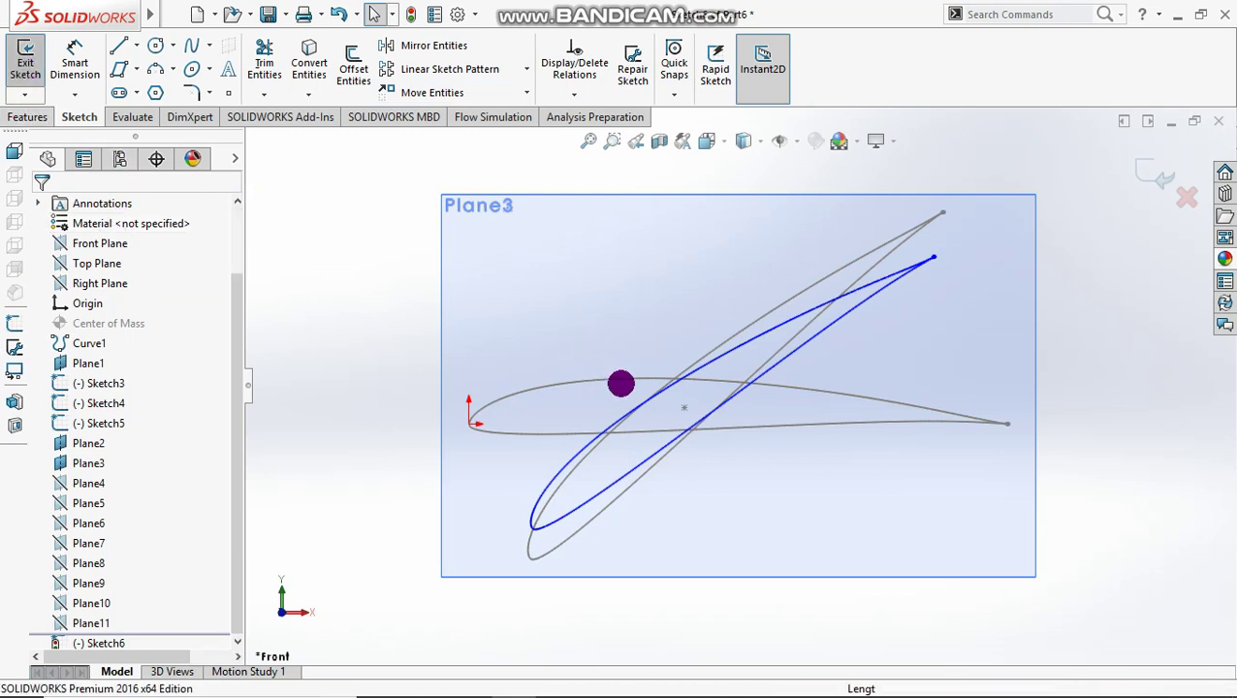
left_click(688, 399)
middle_click_drag(666, 408, 632, 442)
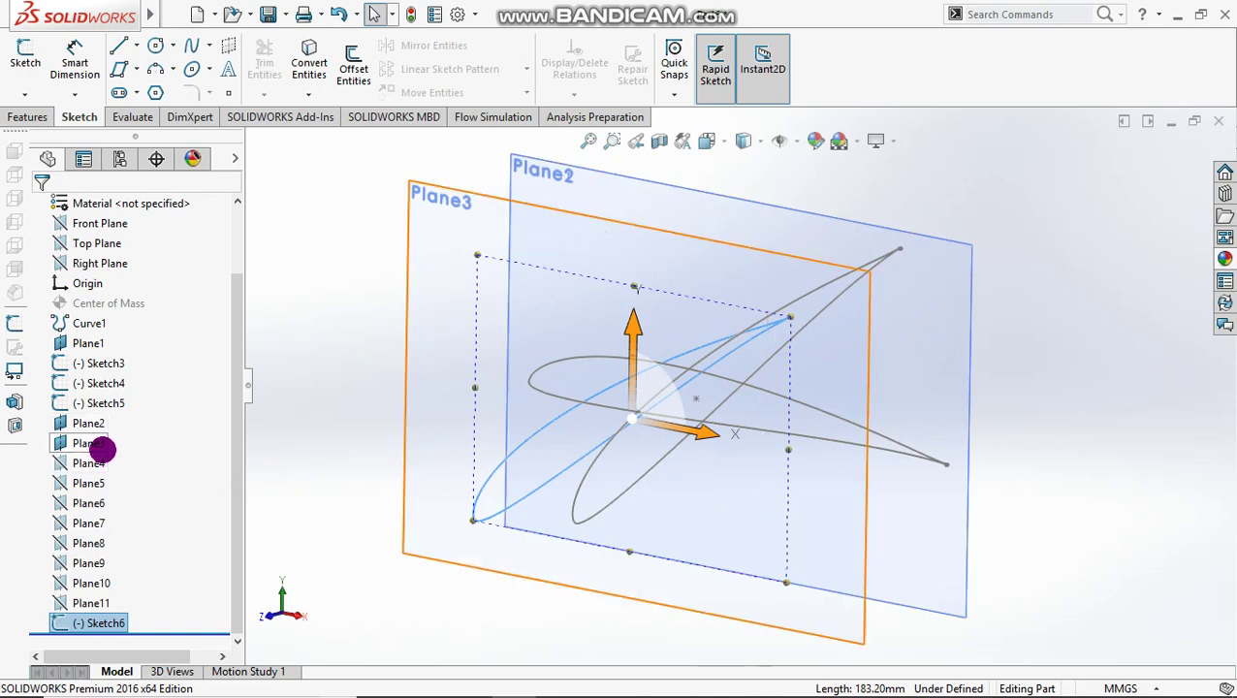
Step: Hide Plane3 and the finished airfoil sketch on it, Sketch6
left_click(102, 448)
left_click(131, 424)
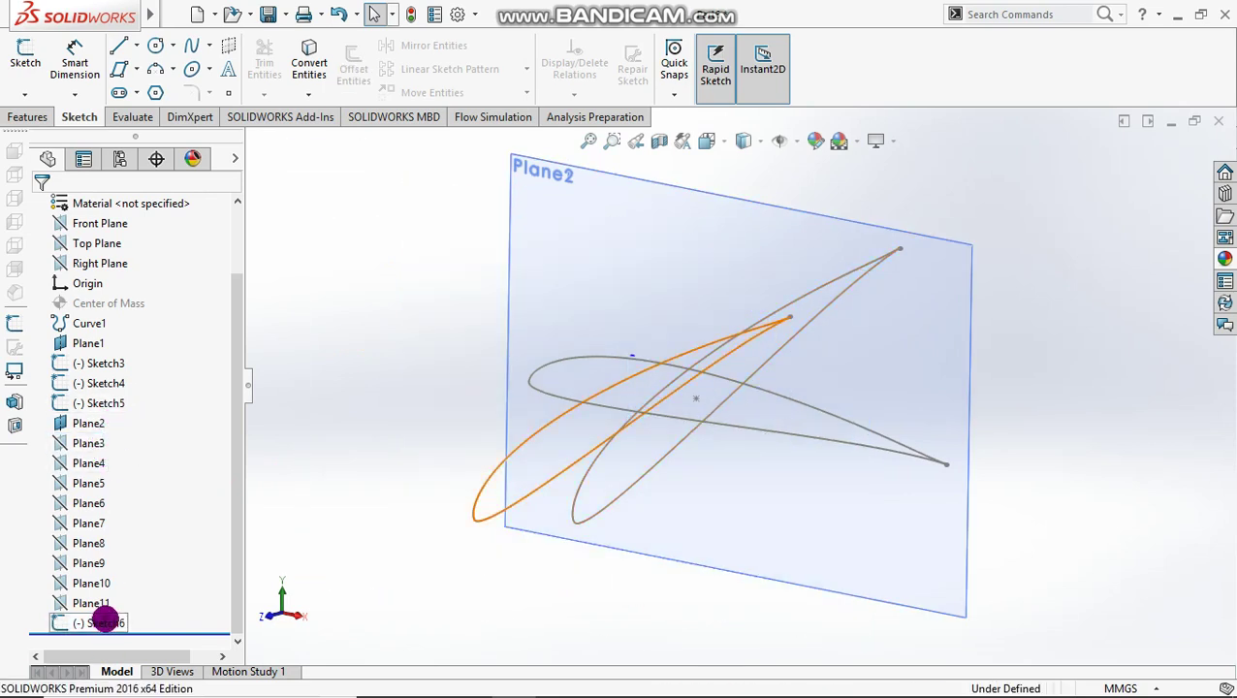
left_click(104, 621)
left_click(117, 599)
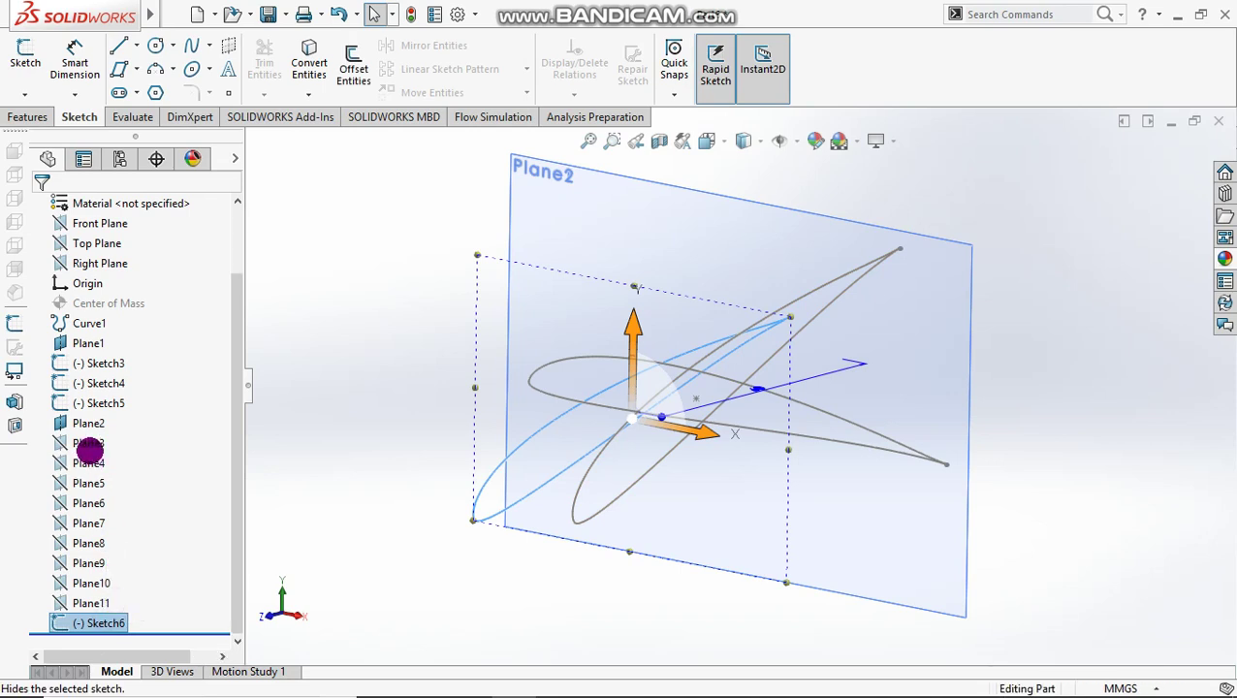
Step: Show Plane4 and convert the unrotated airfoil profile's spline into a new sketch on it
left_click(97, 463)
left_click(124, 438)
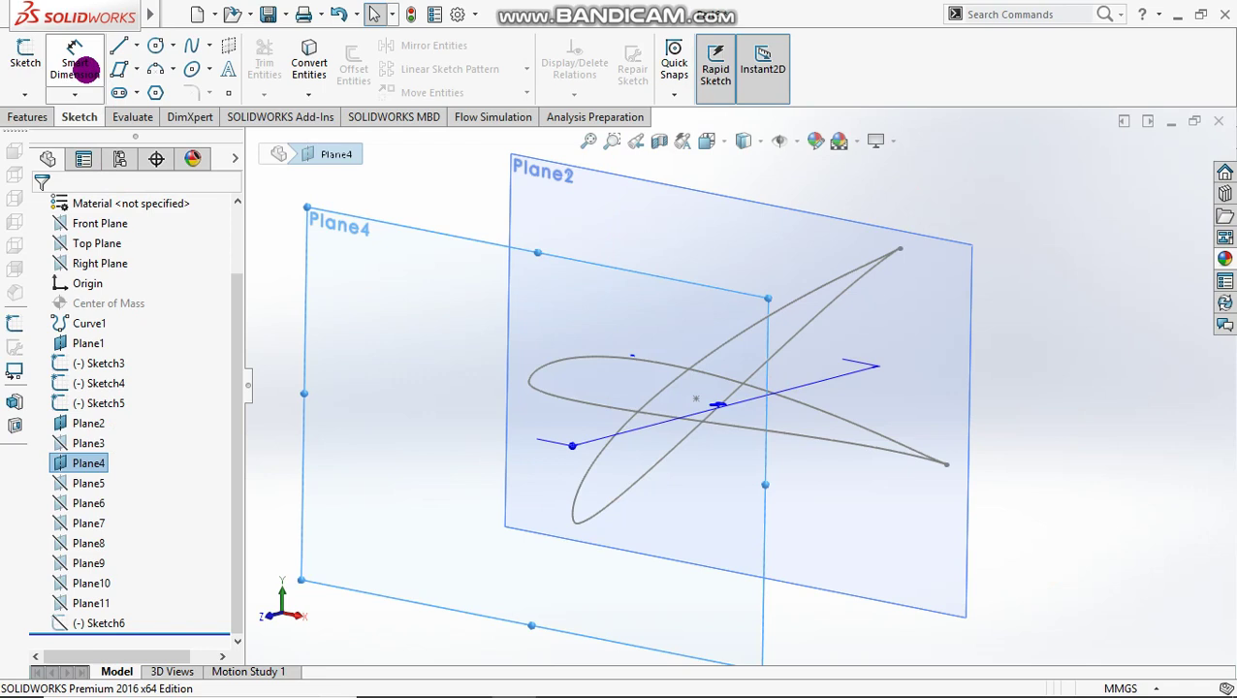
left_click(84, 71)
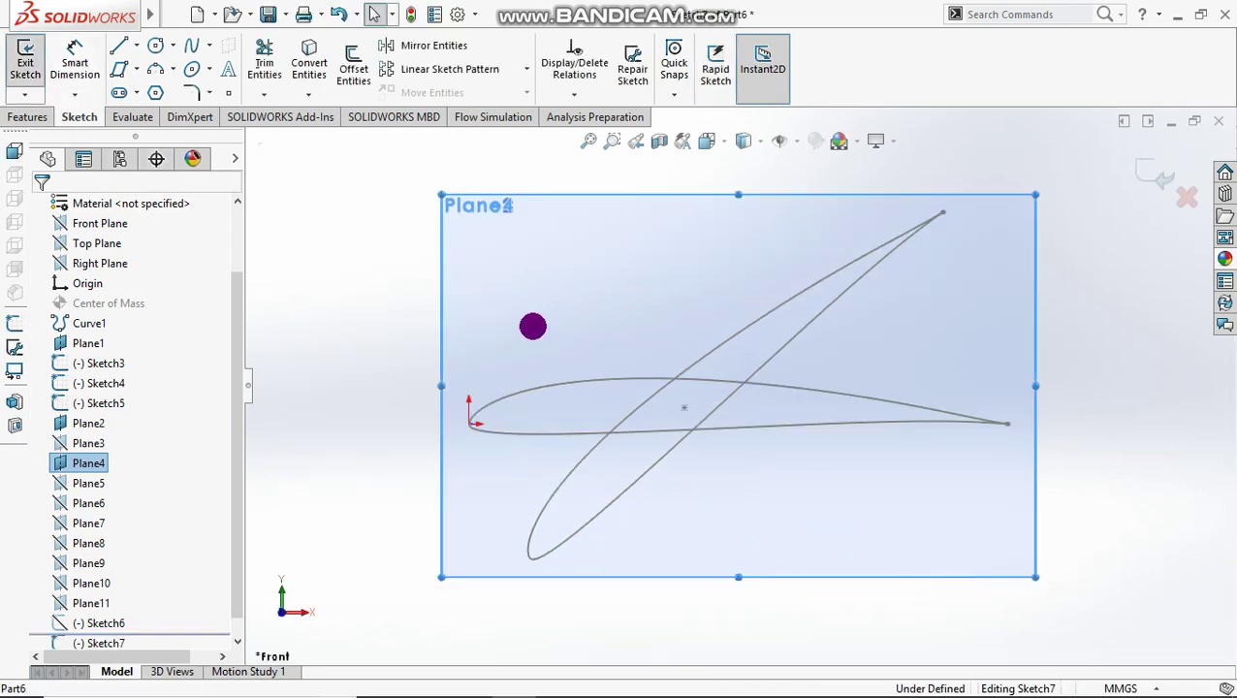
left_click(315, 69)
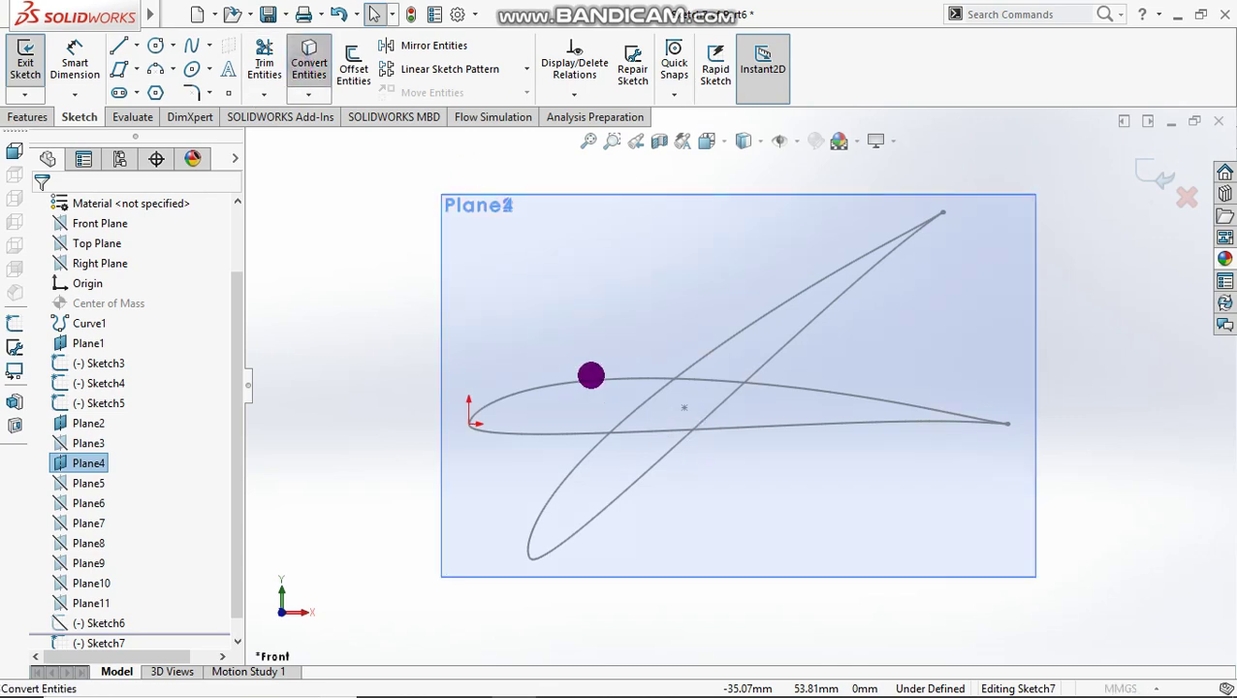
left_click(590, 377)
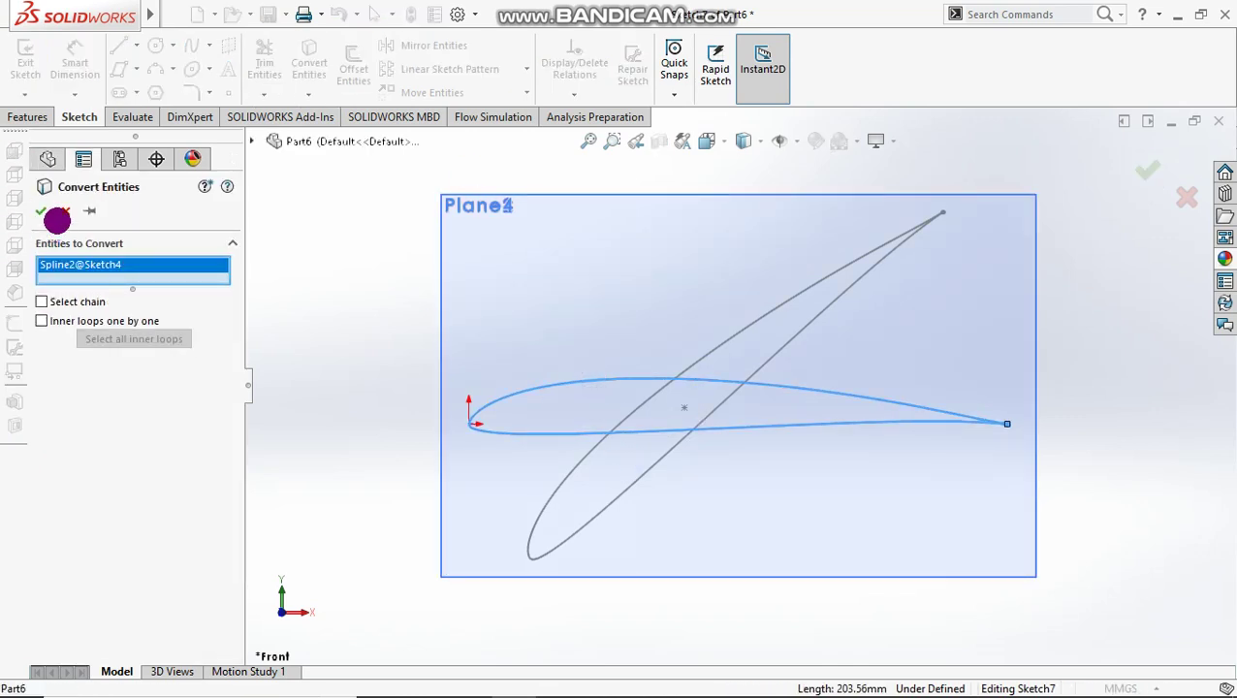
left_click(47, 210)
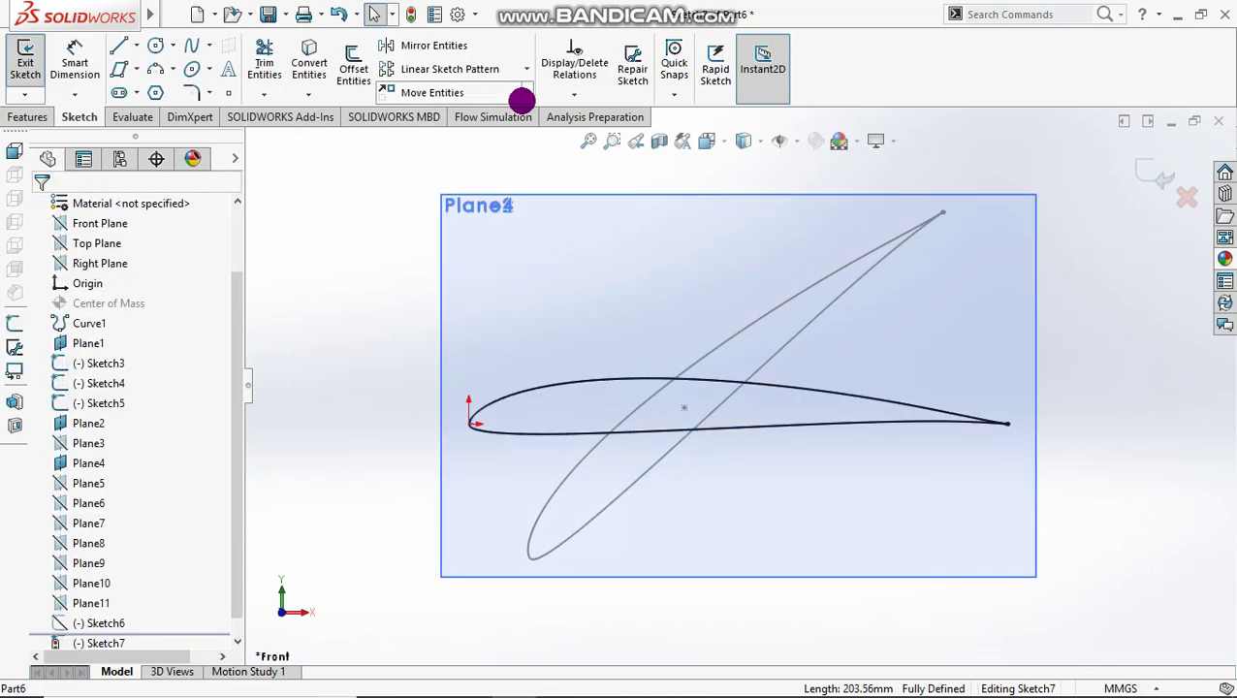
Step: Scale the converted airfoil spline on Plane4 by a factor of 0.8 about the center-of-mass point
left_click(525, 95)
left_click(495, 181)
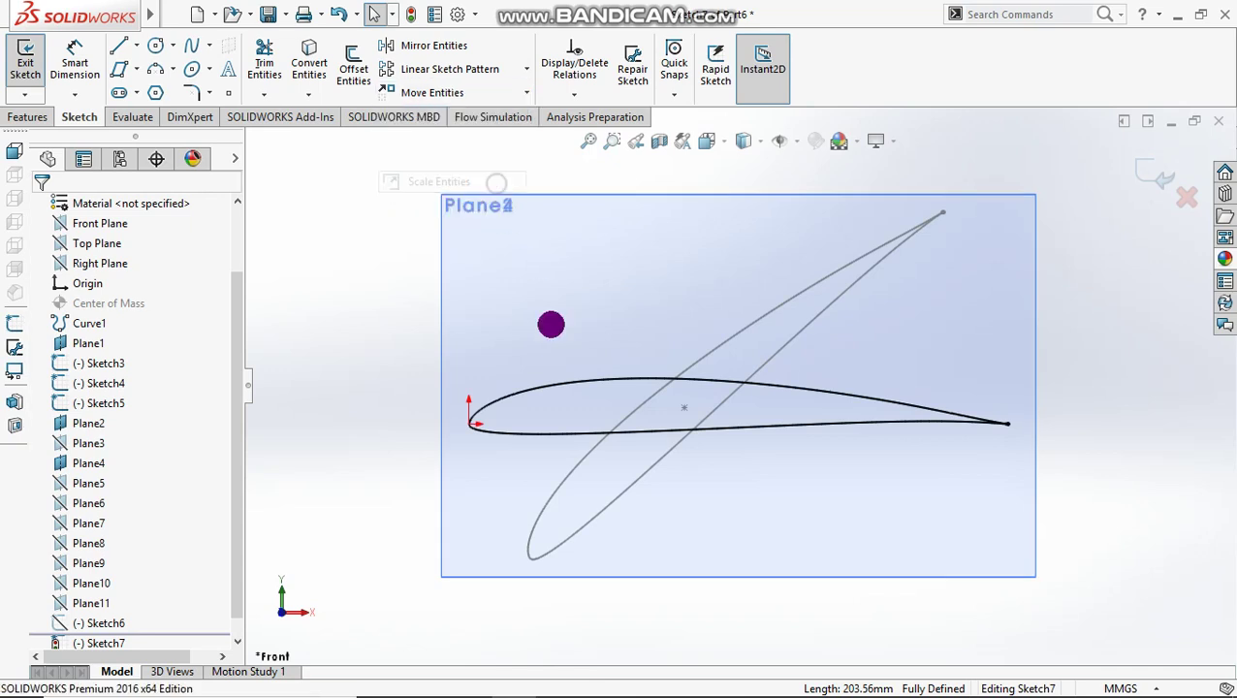
left_click(561, 382)
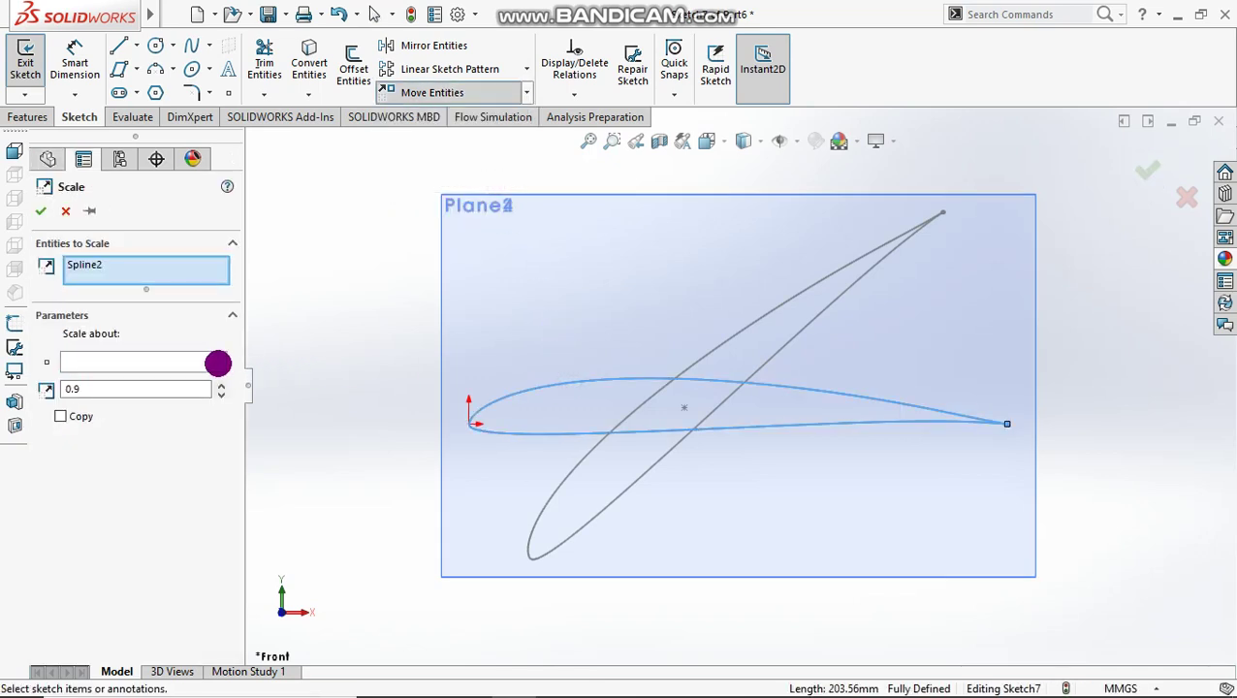
left_click(205, 357)
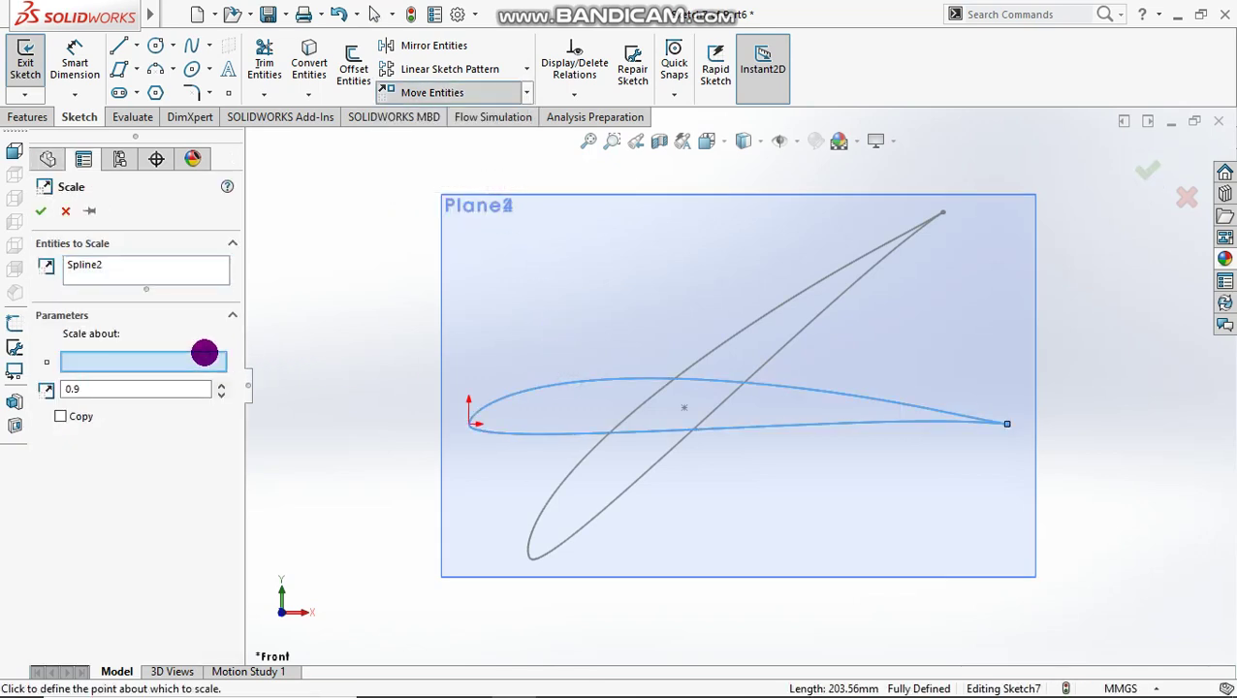
left_click(682, 405)
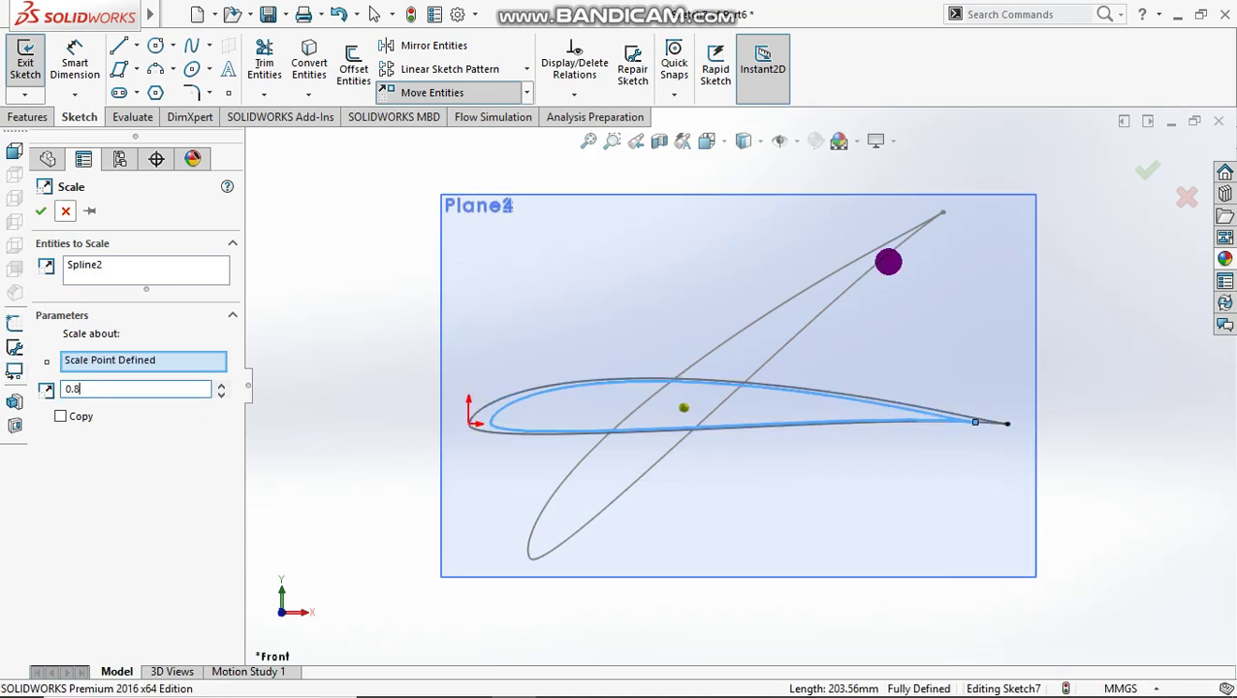
left_click(43, 214)
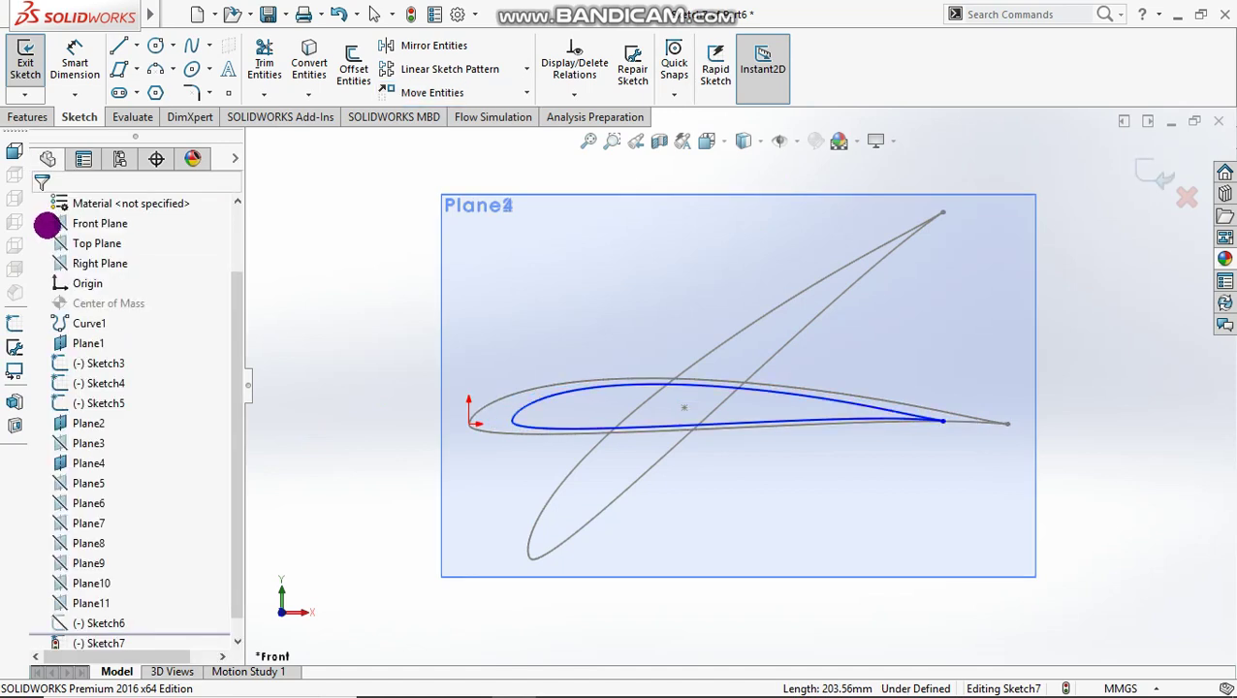
Step: Rotate the scaled airfoil on Plane4 by 30.23 degrees about the center-of-mass point and finish the sketch
left_click(527, 95)
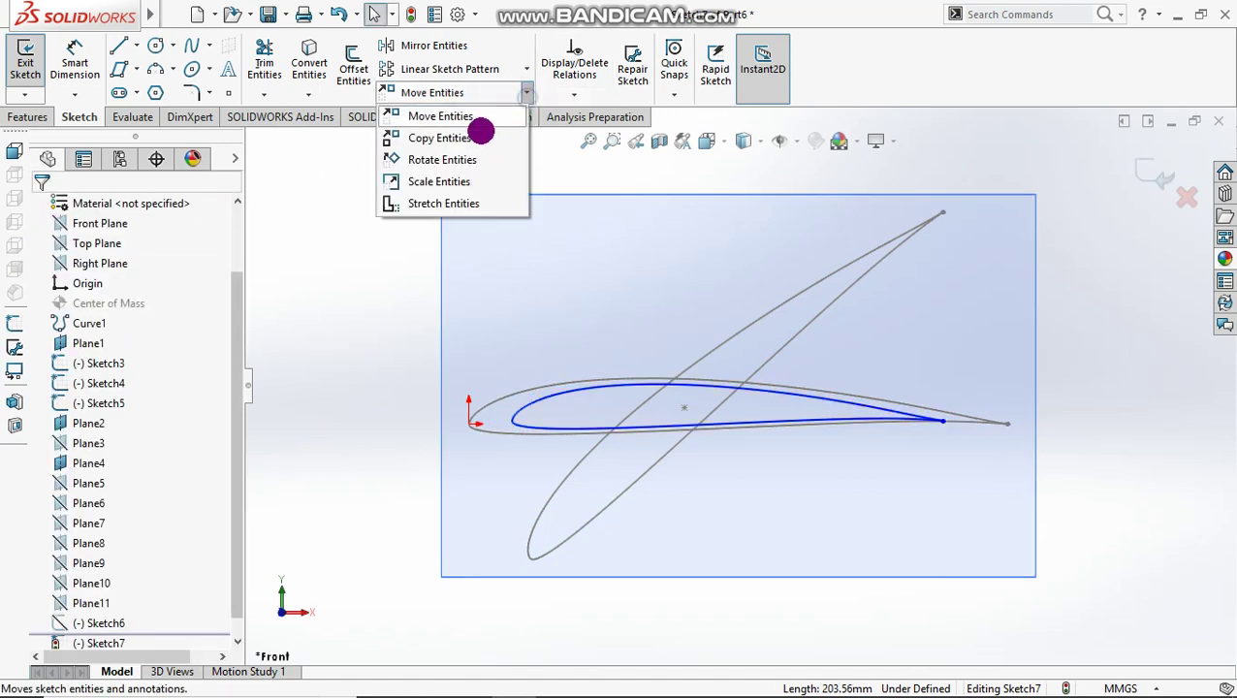
left_click(607, 382)
left_click(198, 377)
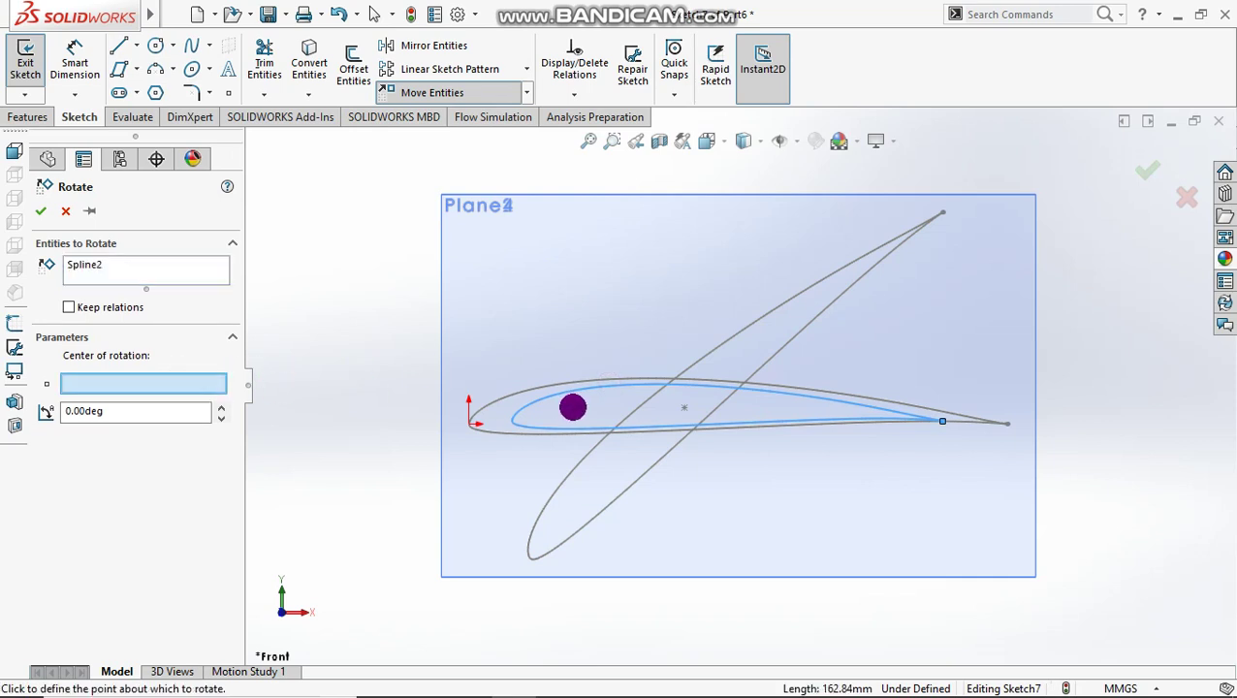
left_click(685, 409)
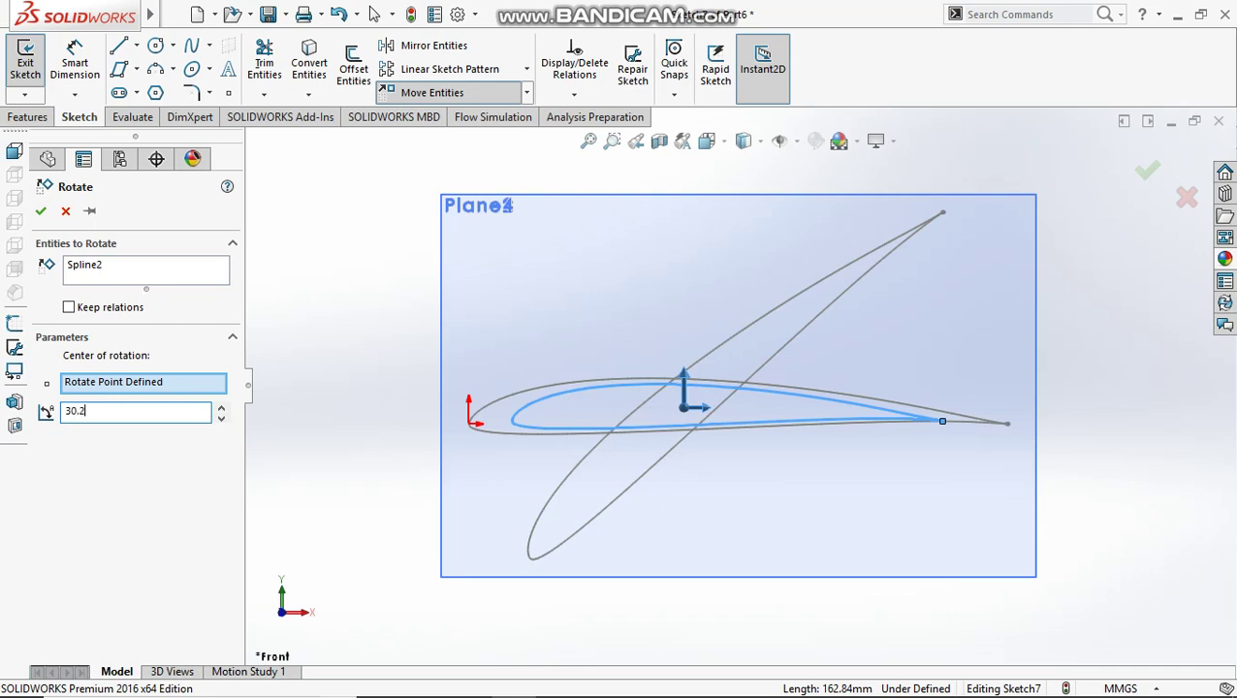
type("30.23")
left_click(37, 210)
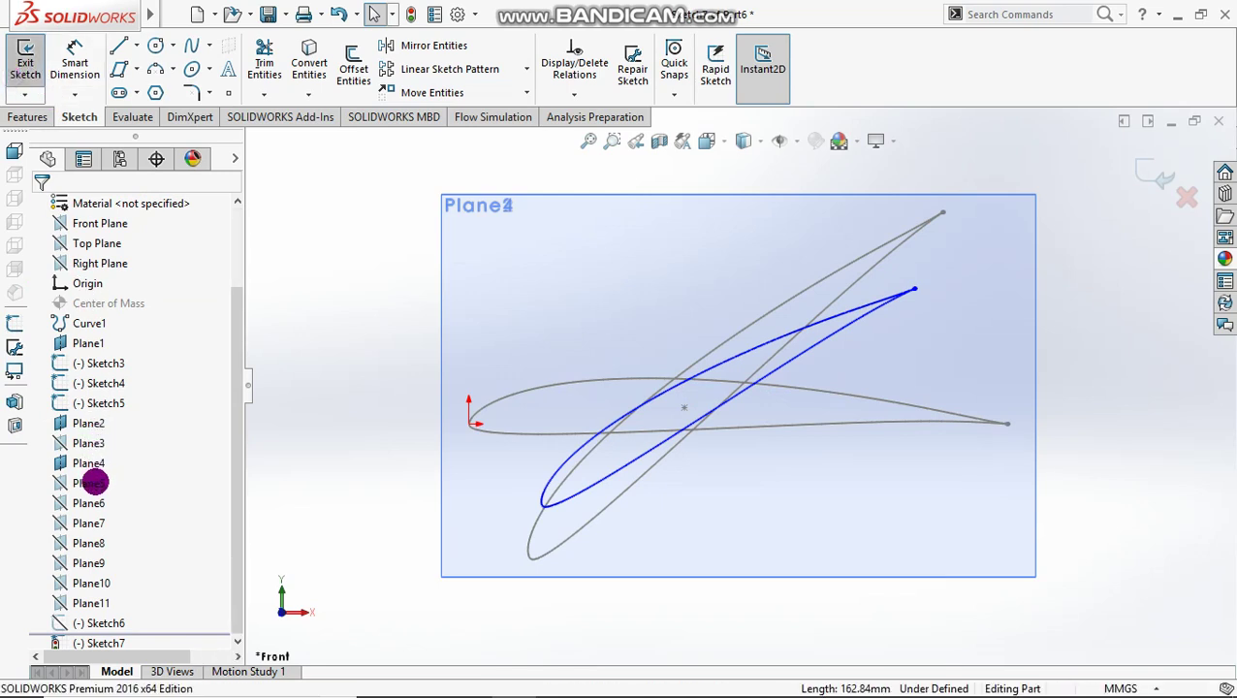
key("ctrl+b")
Step: Start a sketch on Plane5 and convert the unrotated airfoil profile's spline into it
left_click(91, 481)
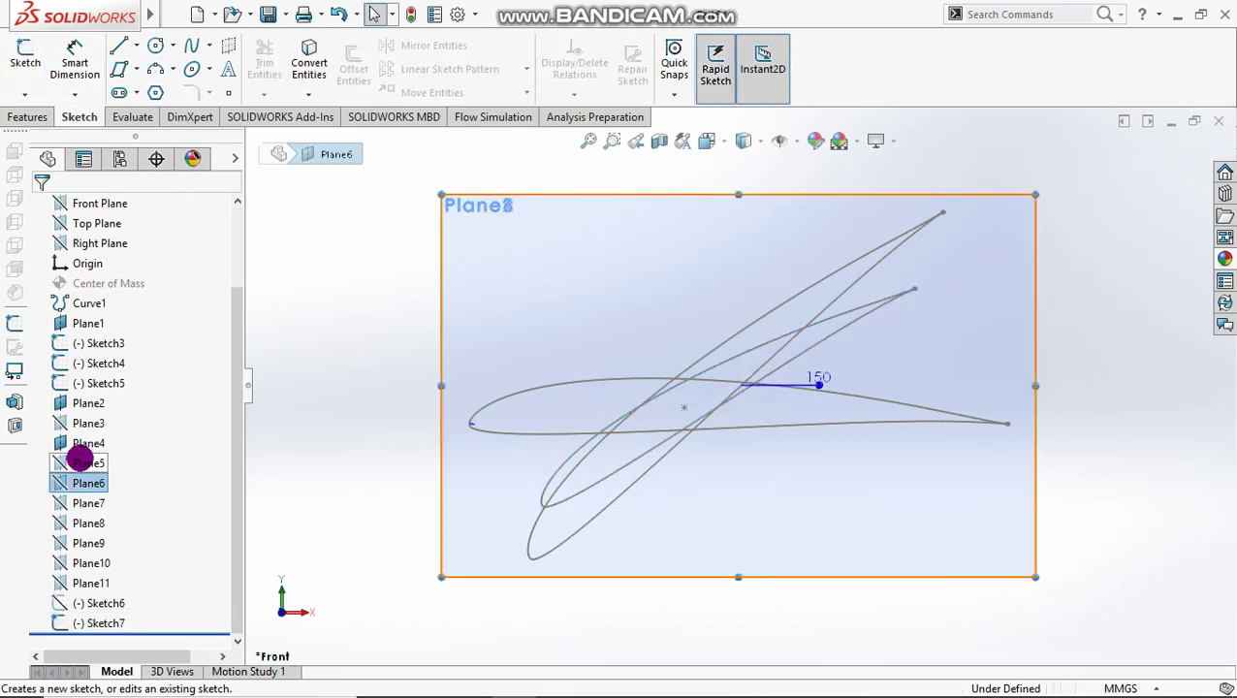
left_click(86, 462)
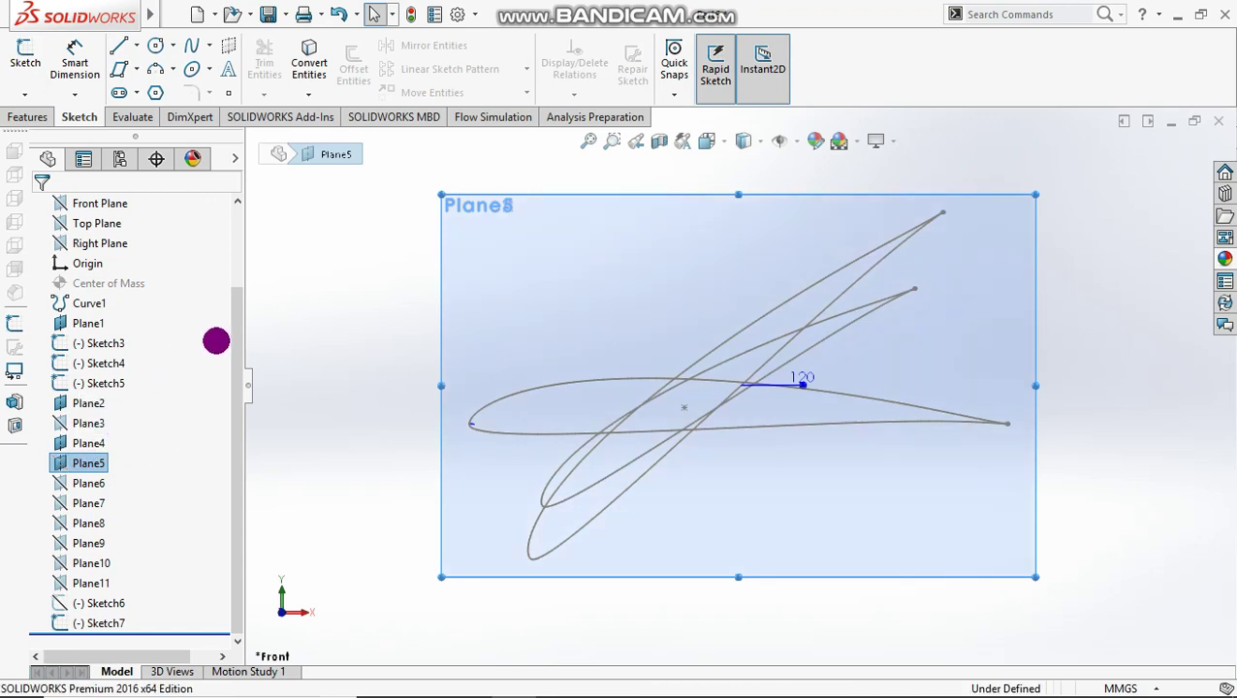
left_click(47, 83)
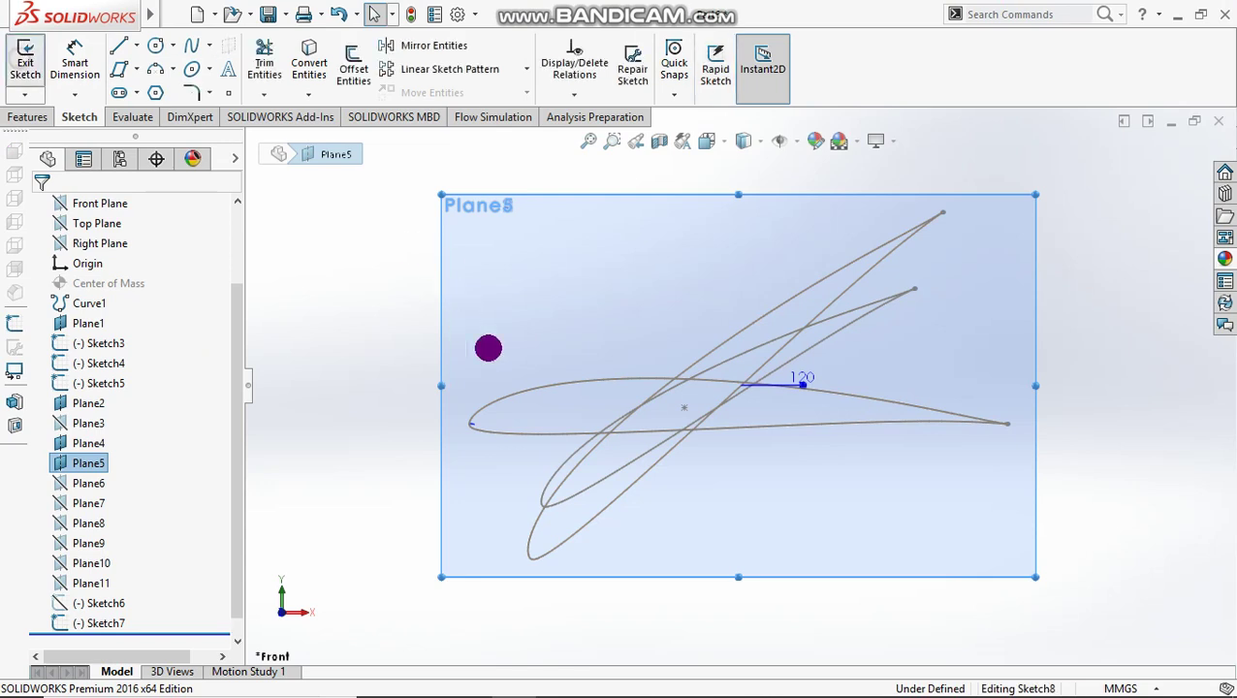
left_click(311, 58)
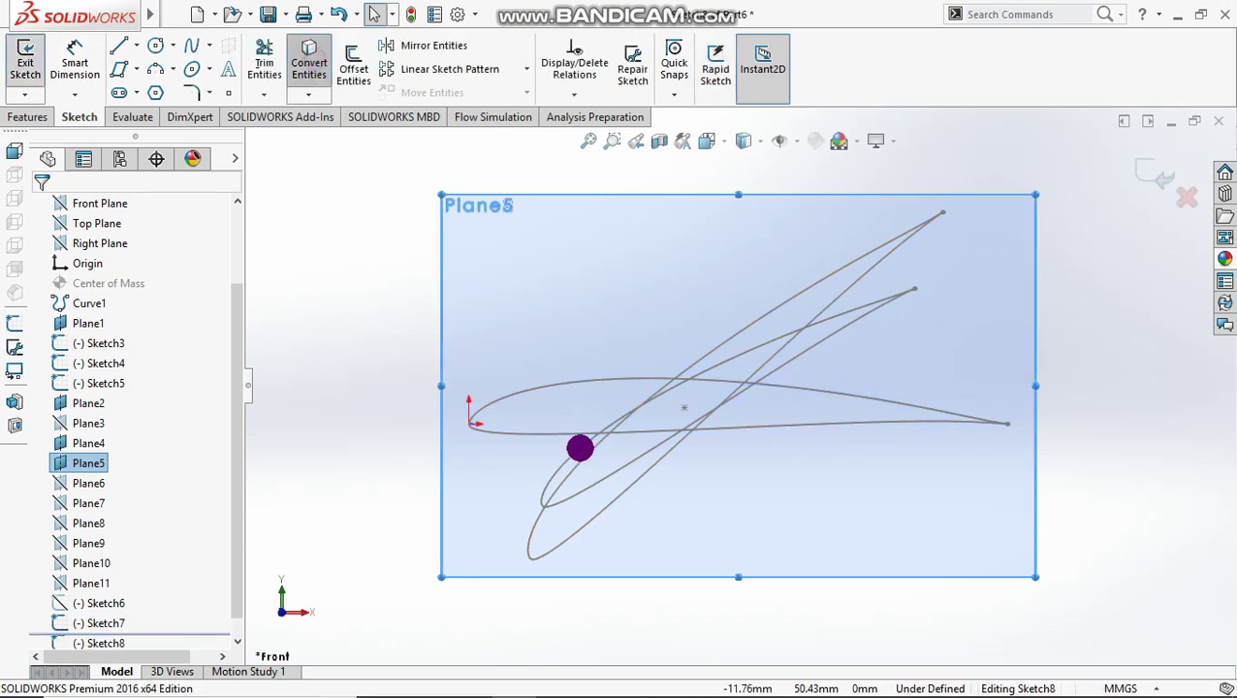
left_click(567, 382)
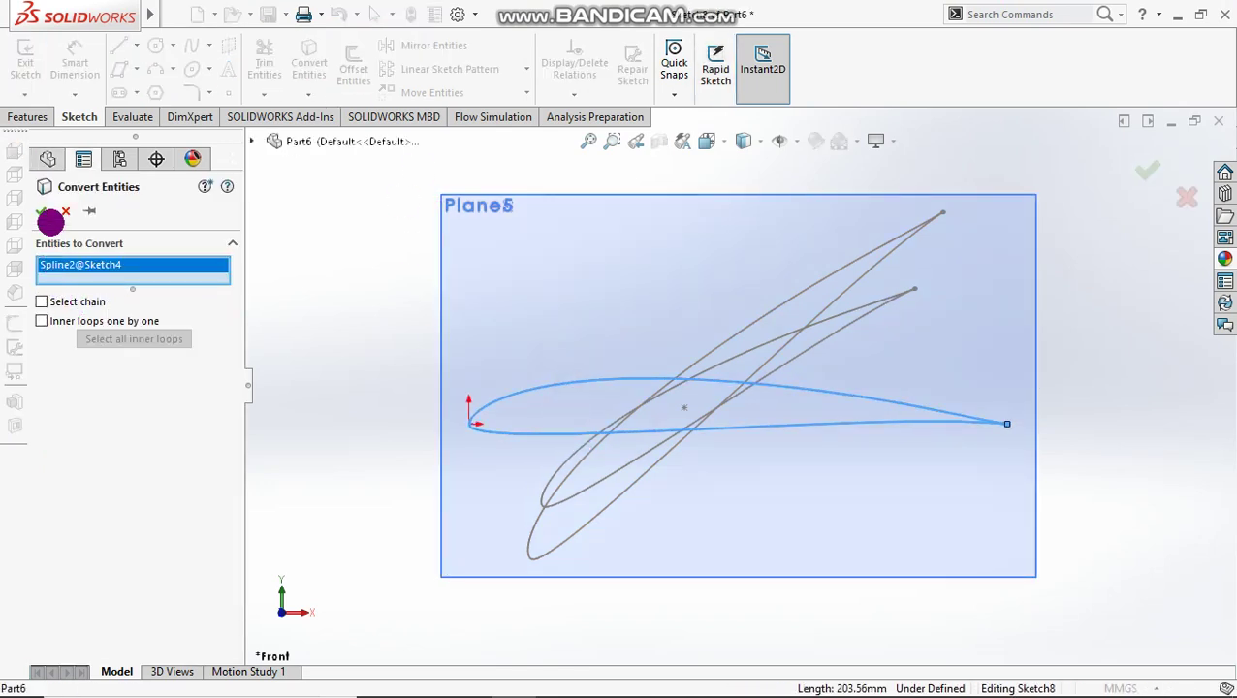
left_click(42, 211)
Step: Scale the converted airfoil spline on Plane5 by a factor of 0.7 about the center-of-mass point
left_click(527, 92)
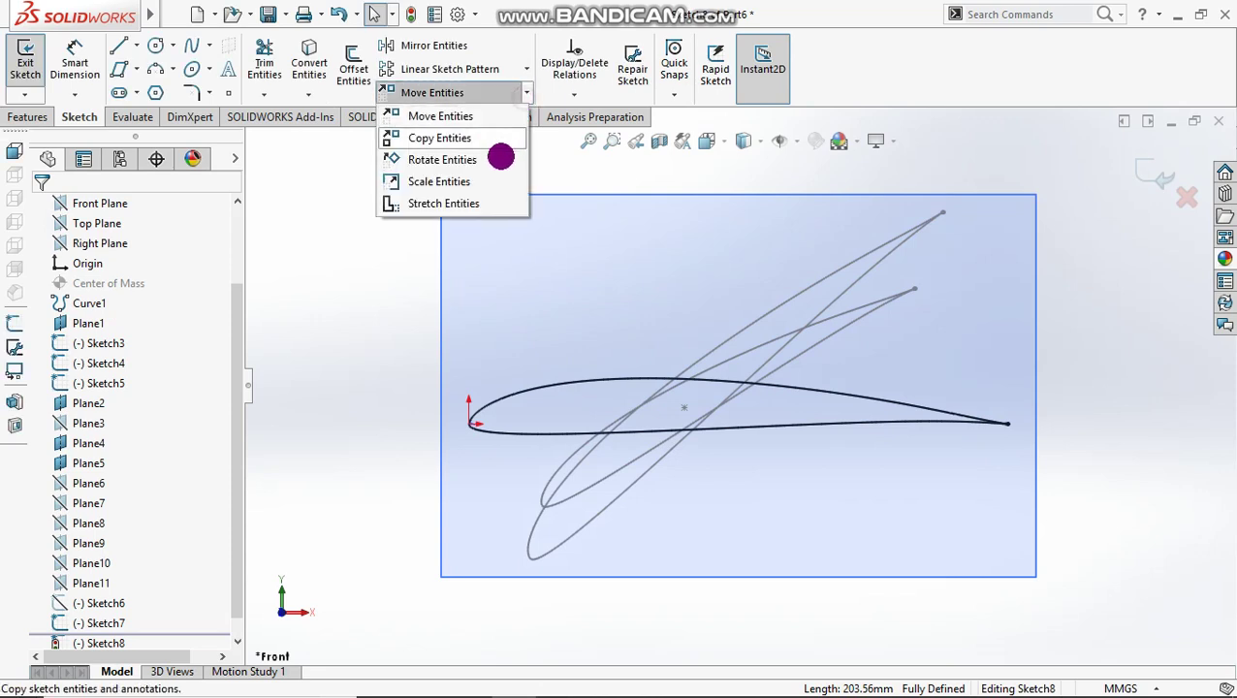
left_click(497, 181)
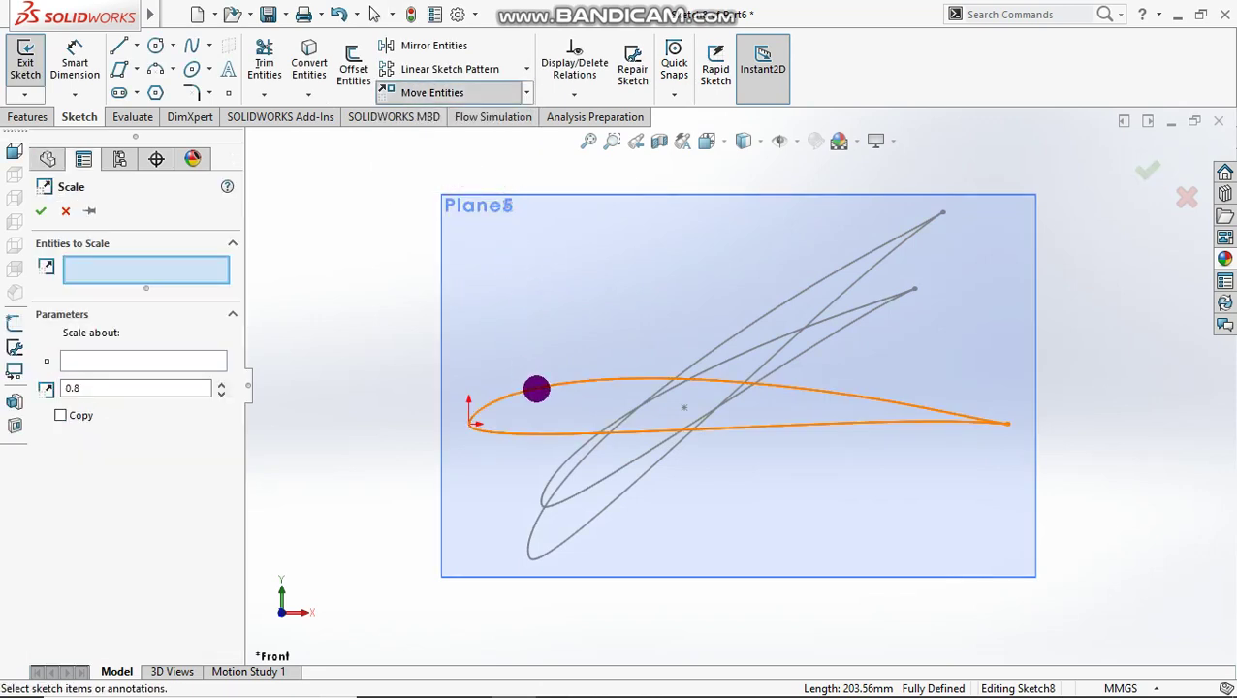
left_click(533, 388)
left_click(199, 359)
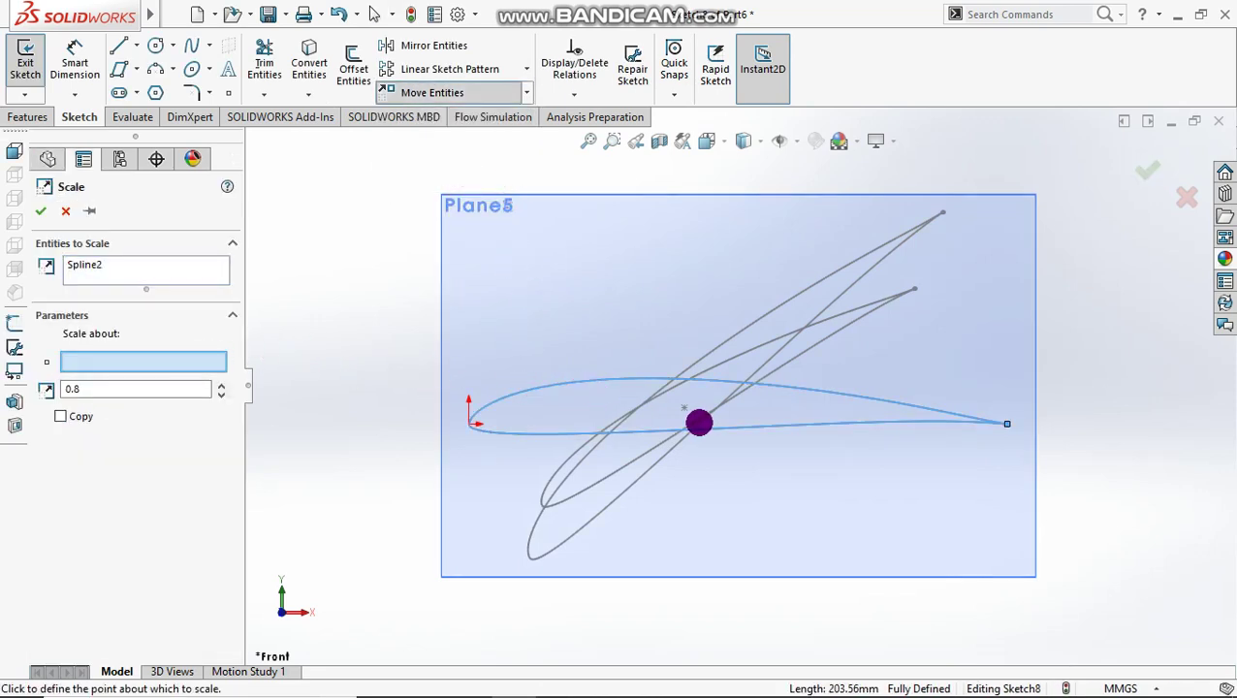
left_click(683, 409)
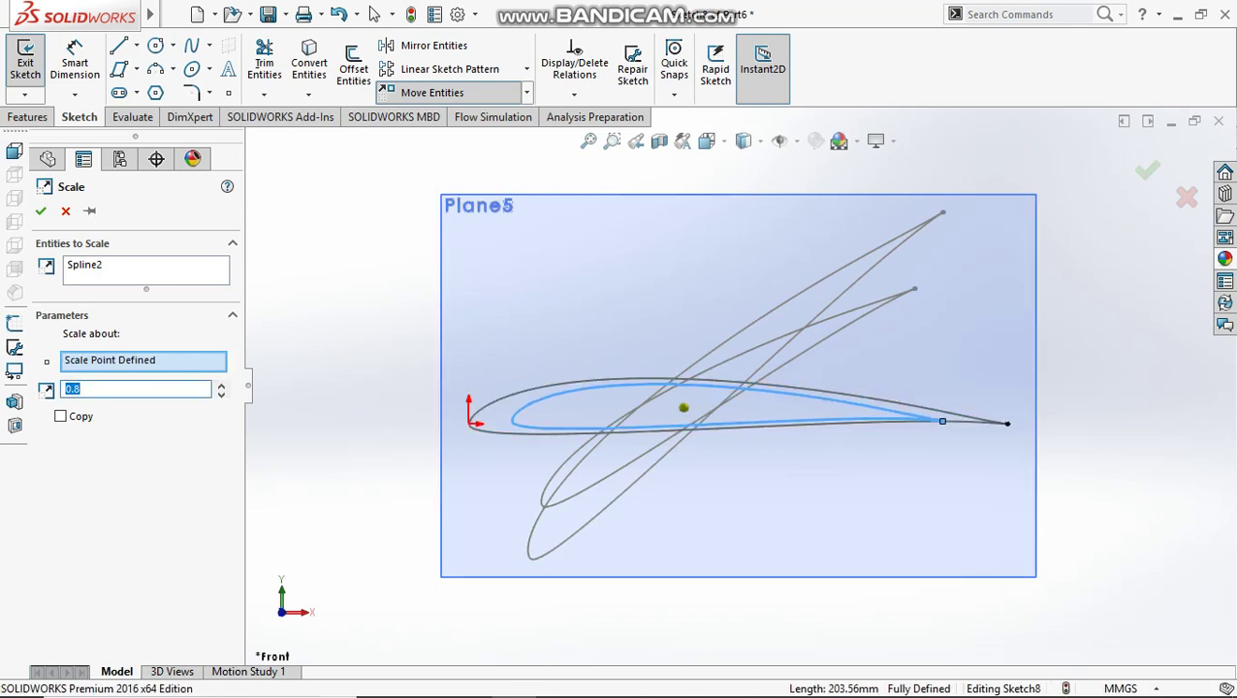
left_click(39, 203)
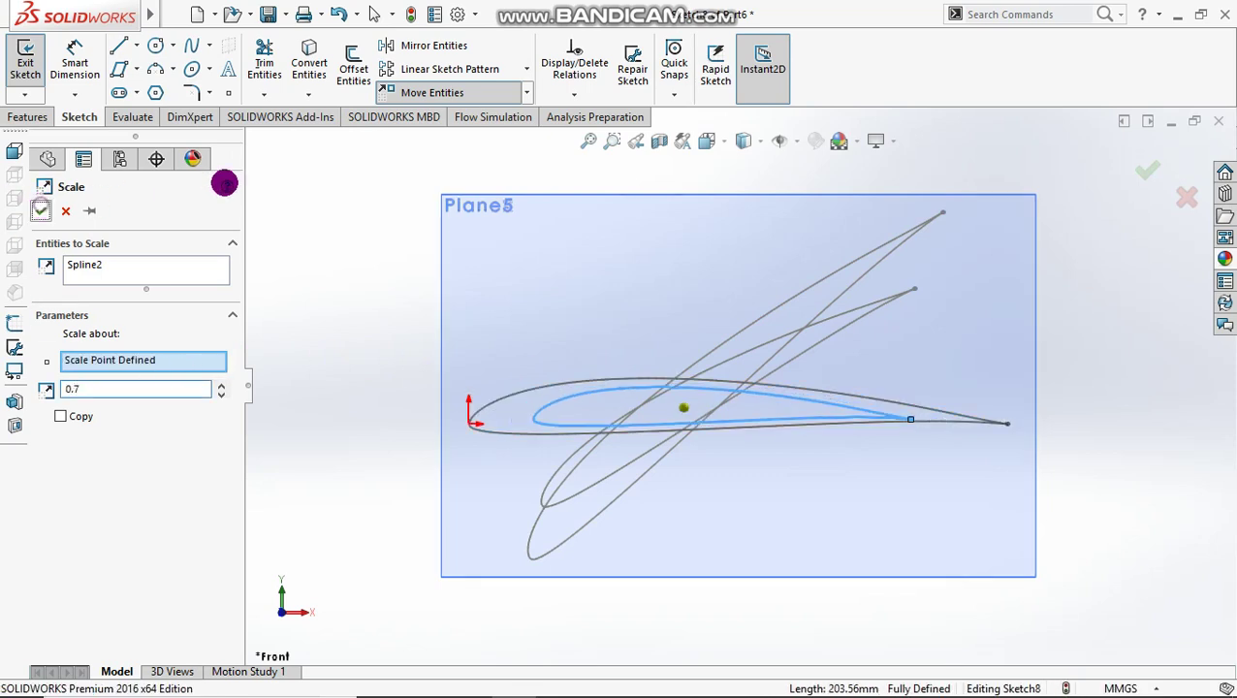
Step: Rotate the scaled airfoil on Plane5 counter-clockwise by about 26 degrees around the center-of-mass point and finish the sketch
left_click(525, 95)
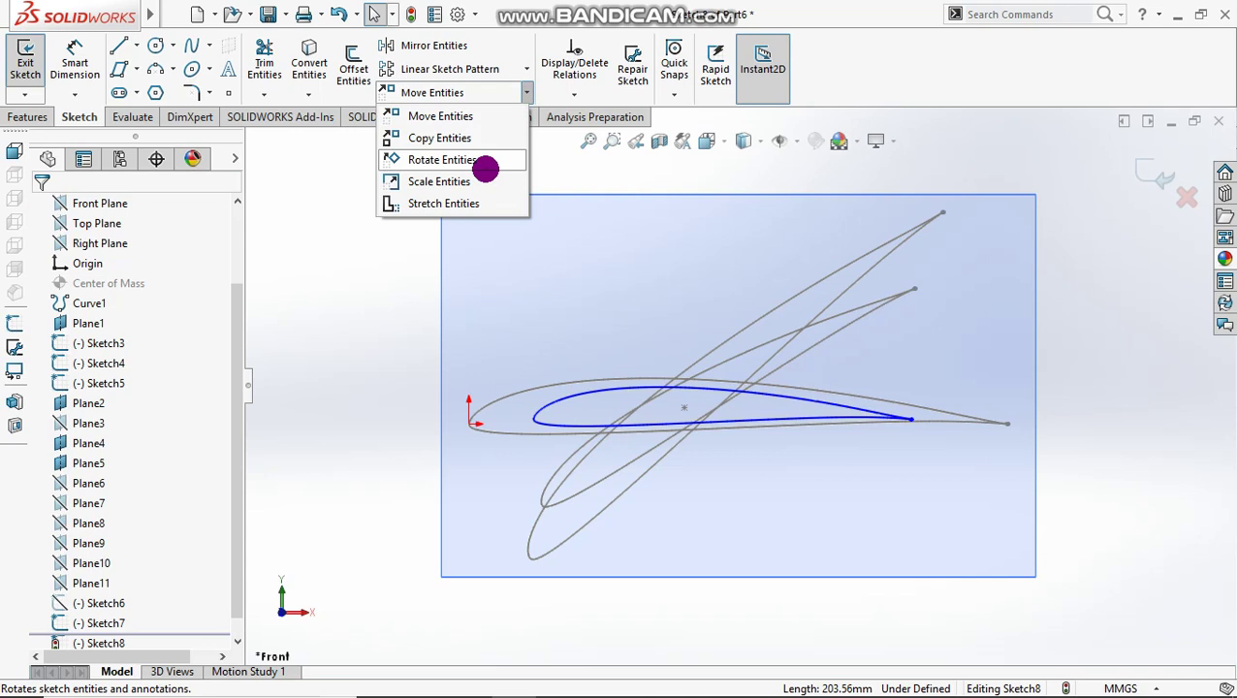
left_click(485, 161)
left_click(583, 389)
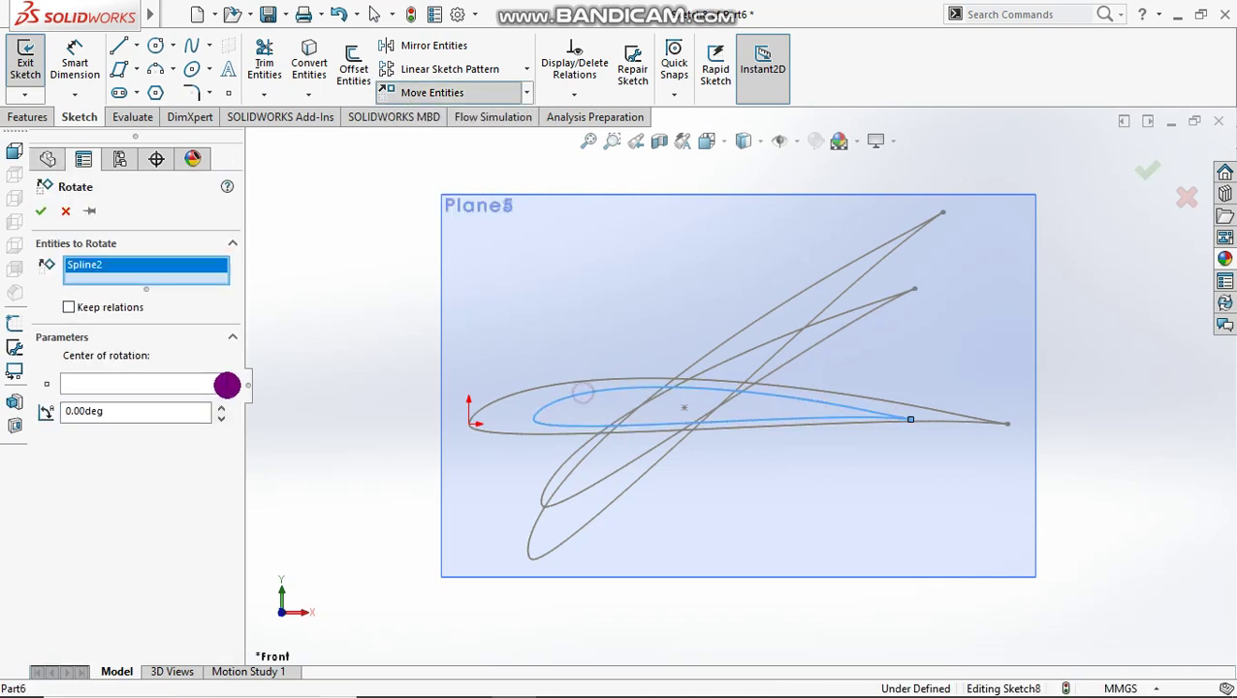
left_click(223, 383)
left_click(684, 408)
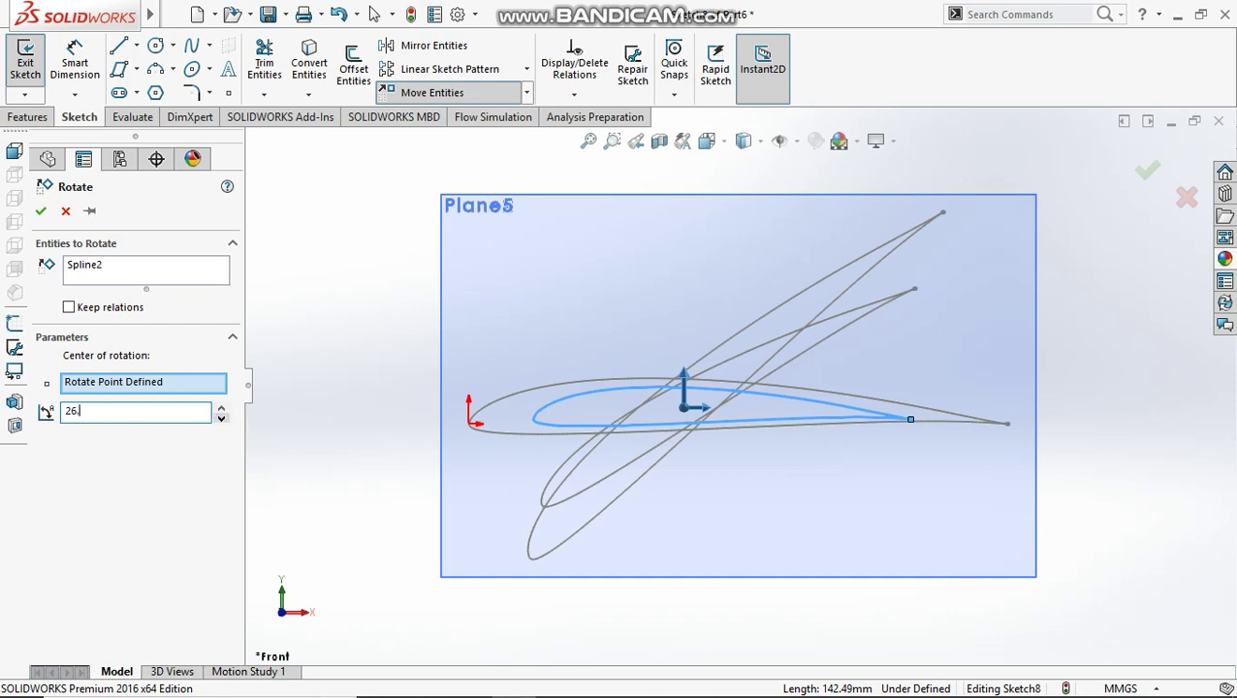
left_click(34, 211)
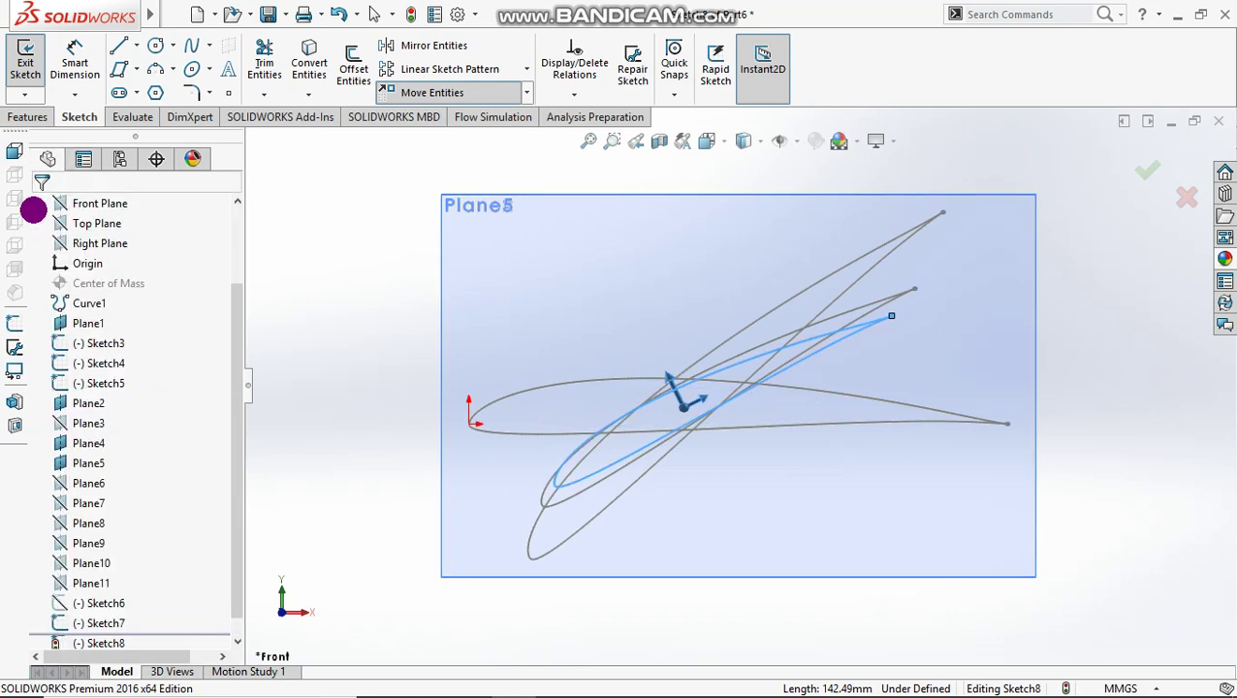
left_click(21, 69)
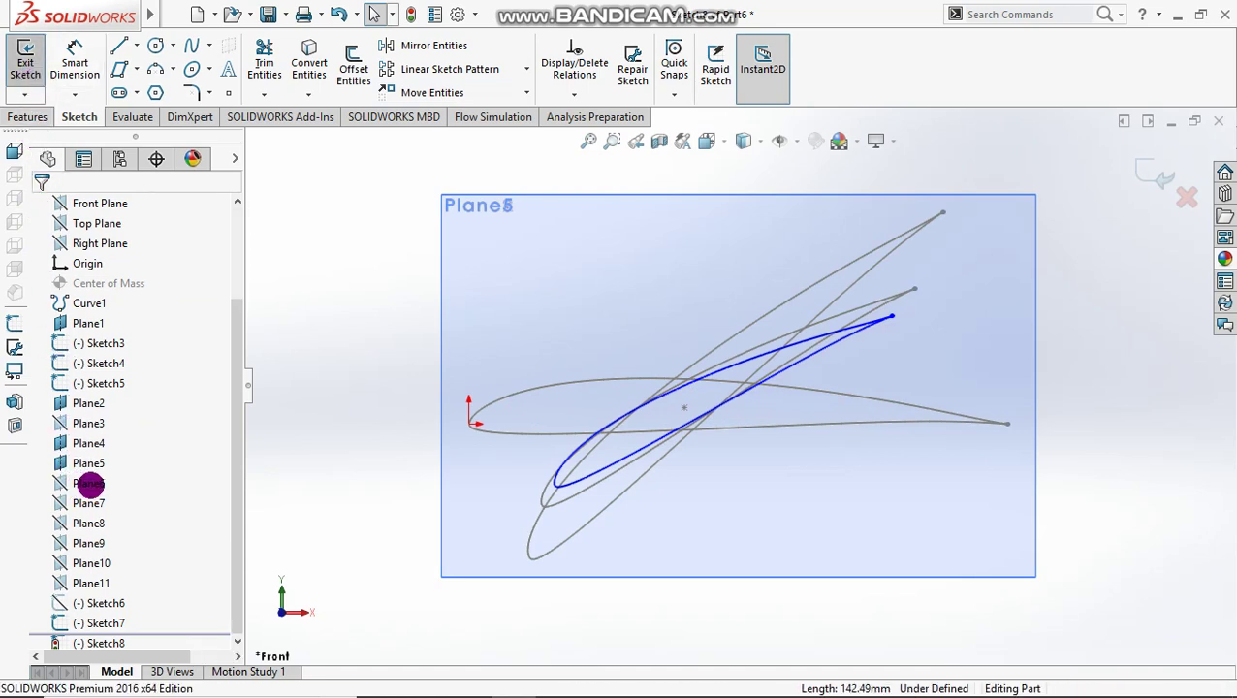
Step: Show Plane6 and convert the unrotated airfoil profile's spline into a new sketch on it
left_click(88, 463)
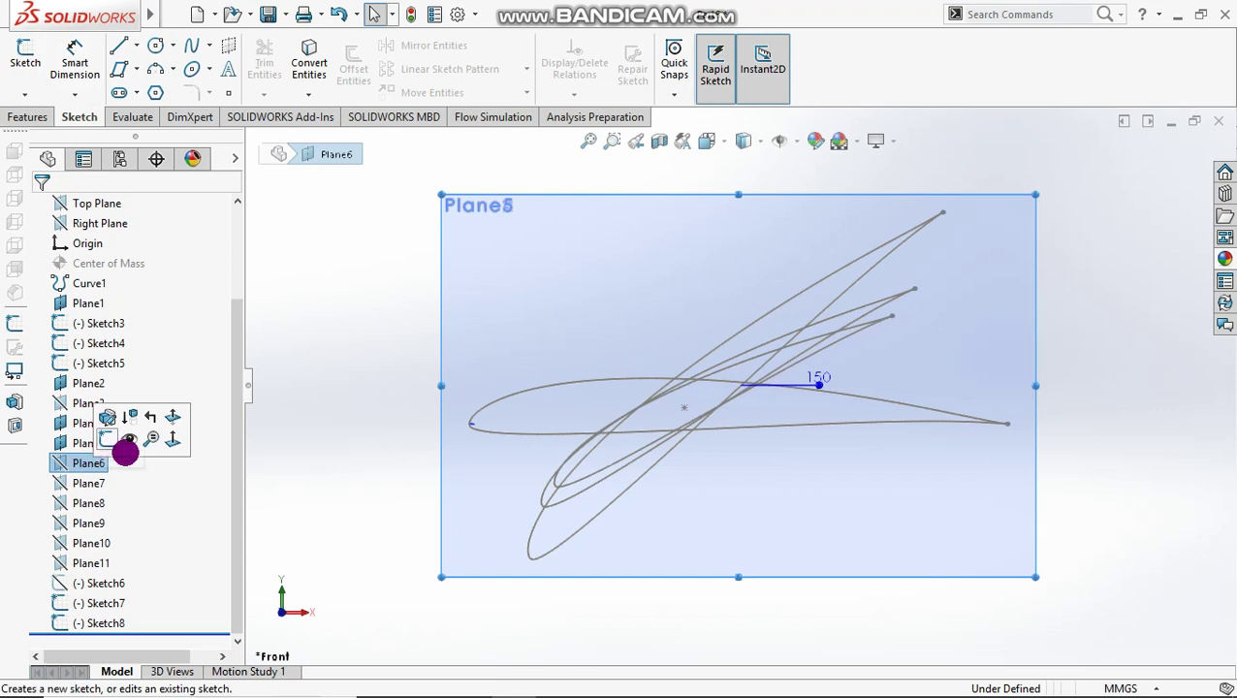
left_click(130, 430)
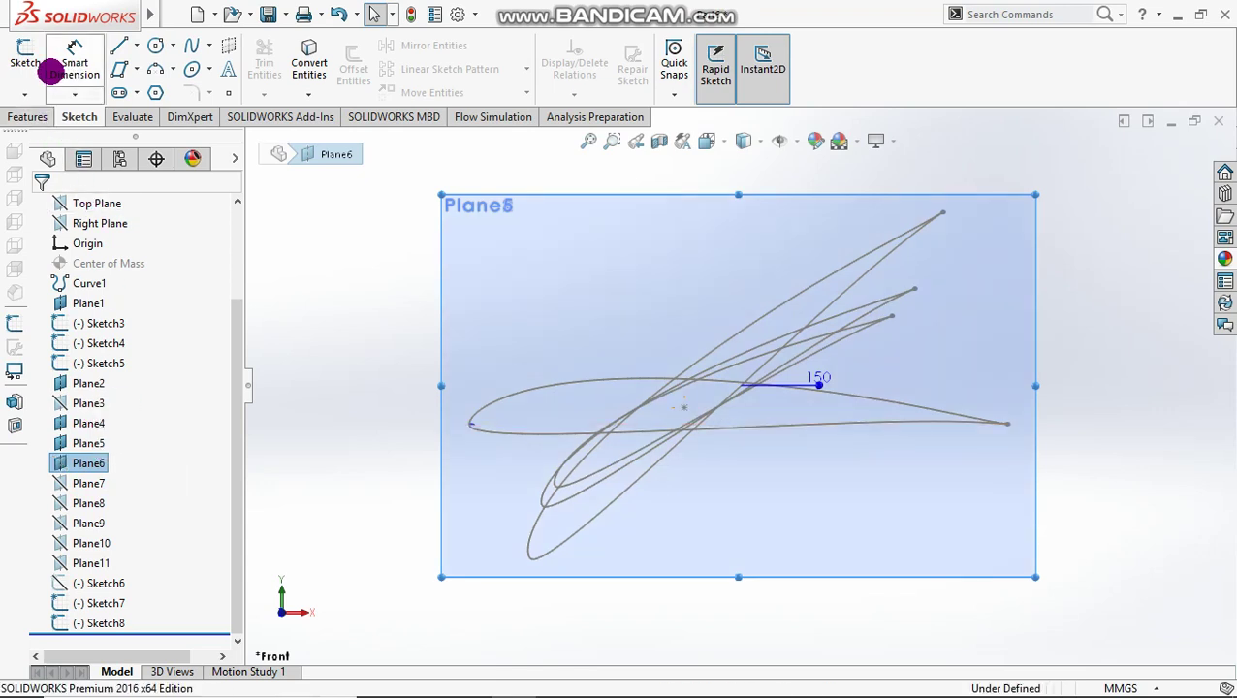
left_click(36, 66)
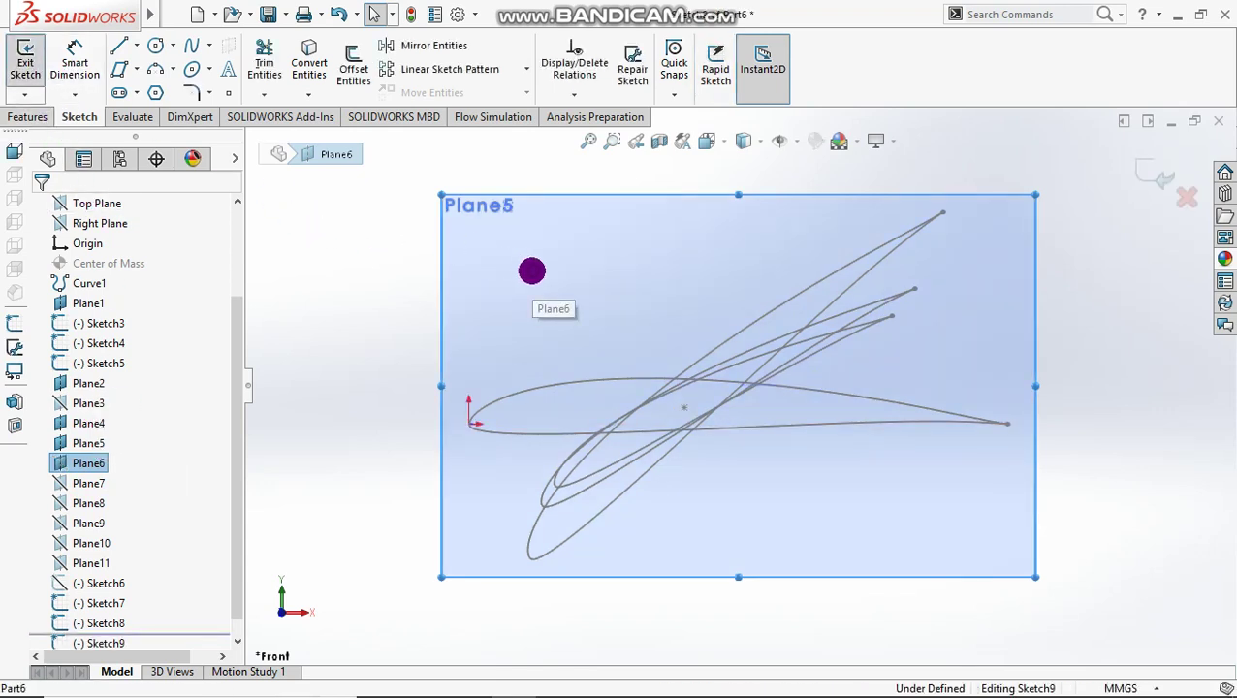
left_click(309, 63)
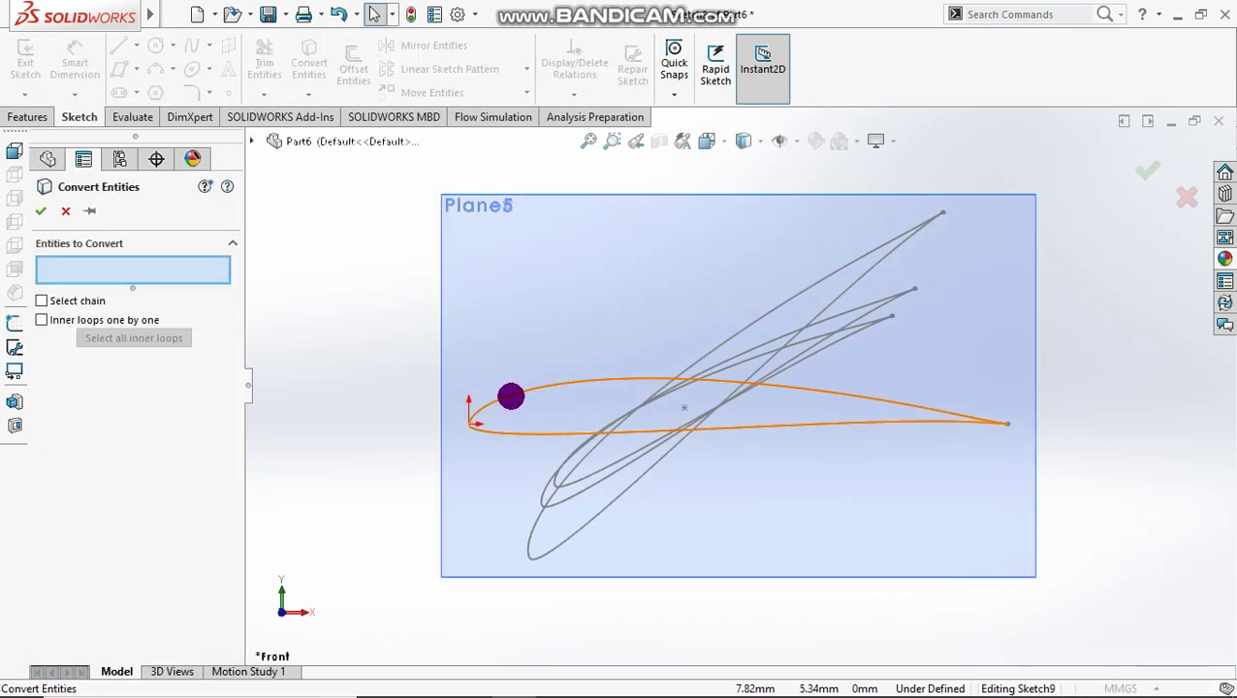
left_click(484, 394)
left_click(44, 213)
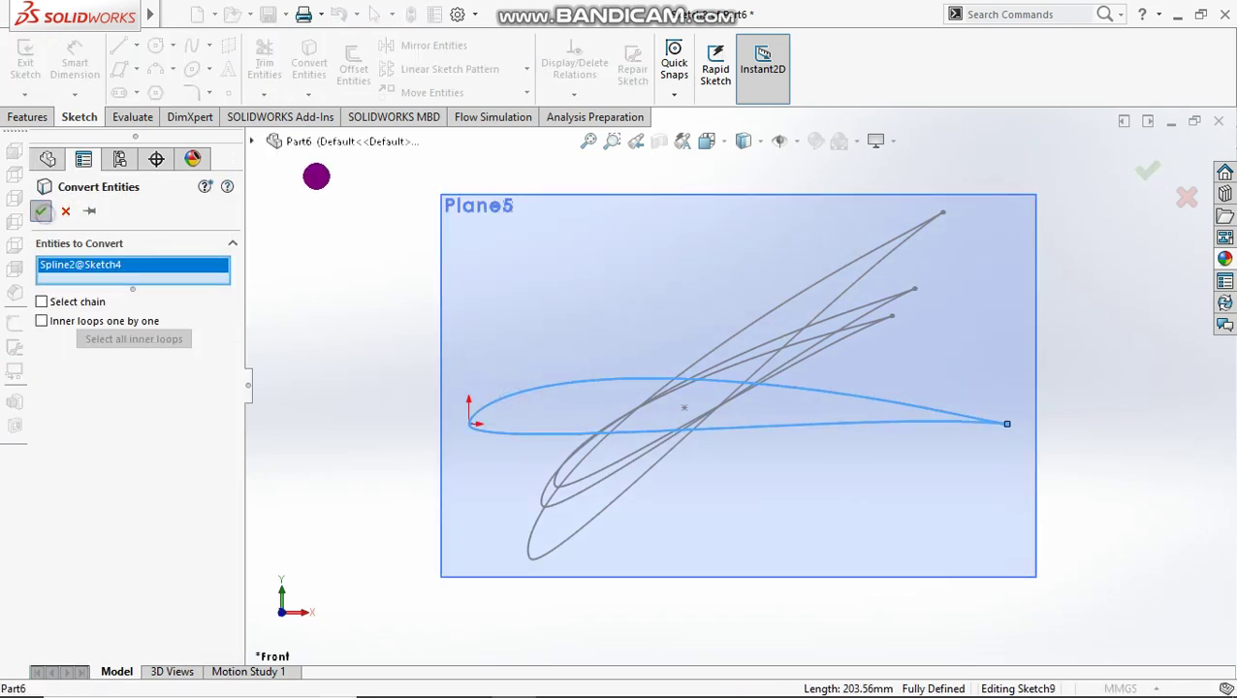
Step: Scale the converted airfoil spline on Plane6 by a factor of 0.6 about the center-of-mass point
left_click(526, 92)
left_click(487, 176)
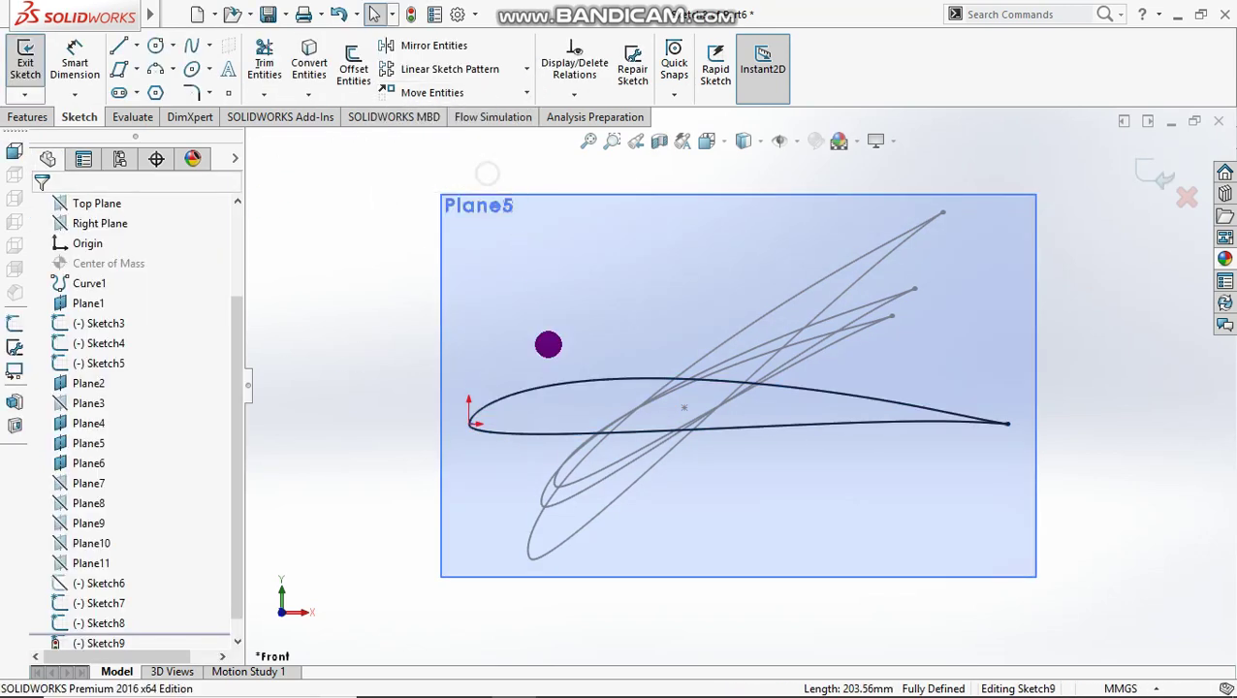
left_click(555, 388)
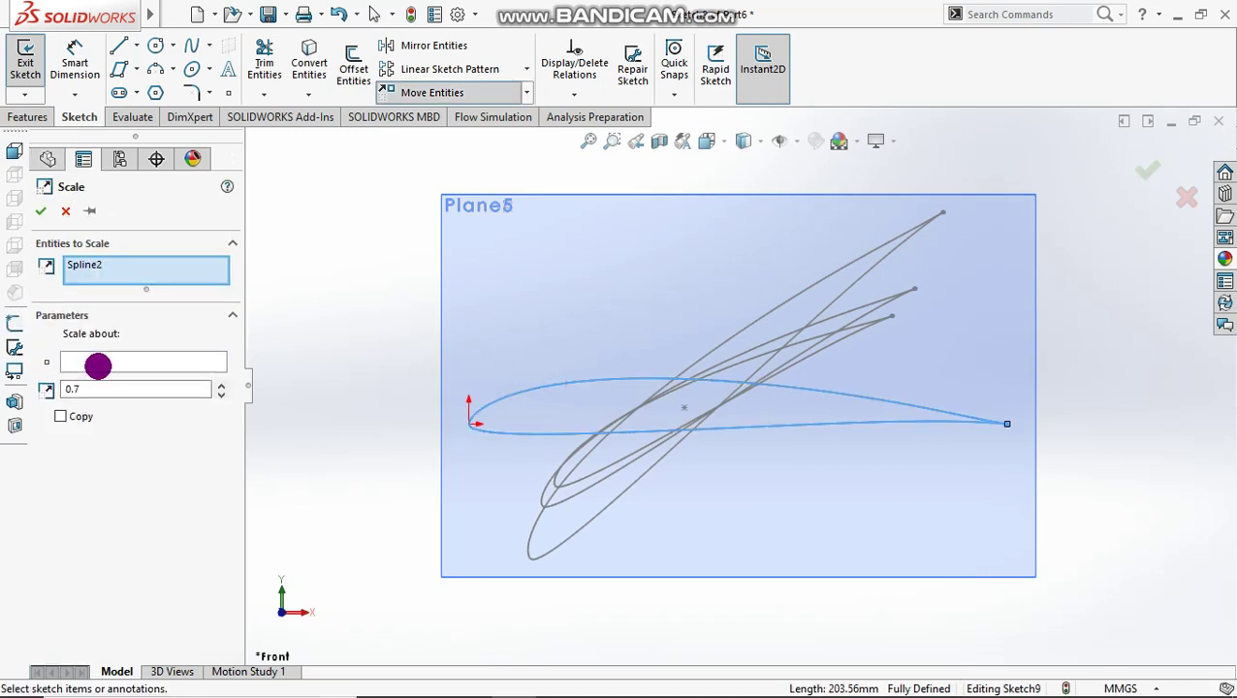
left_click(103, 360)
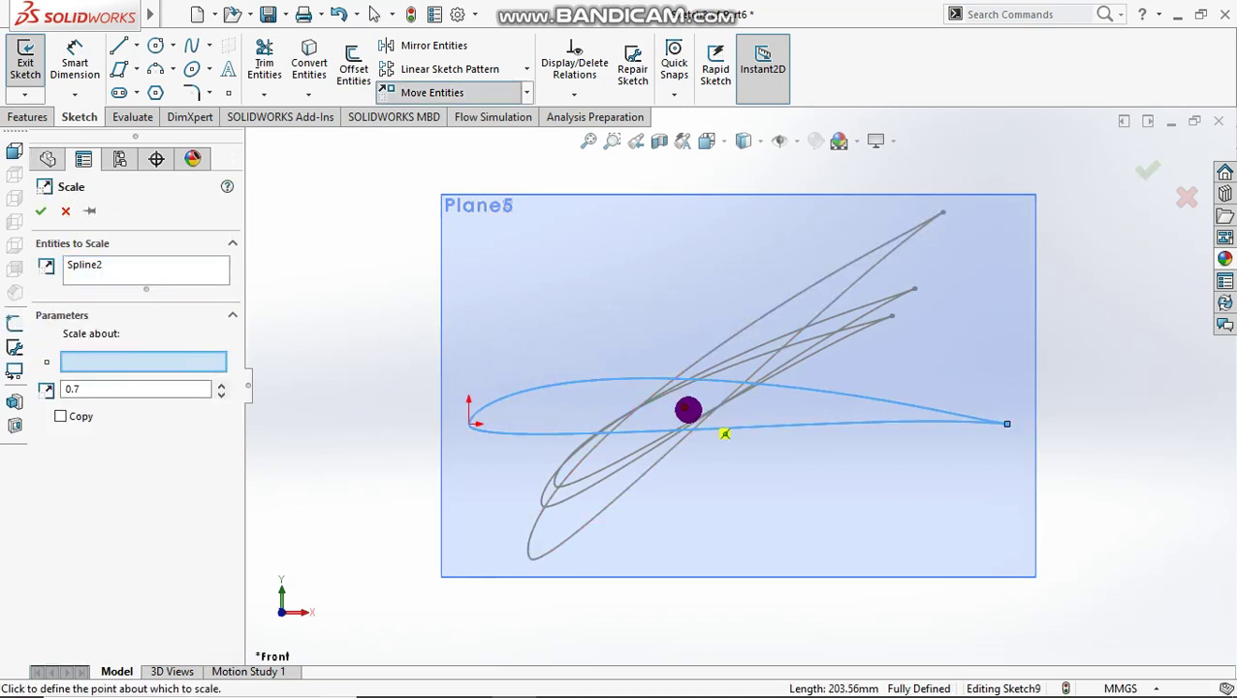
left_click(685, 408)
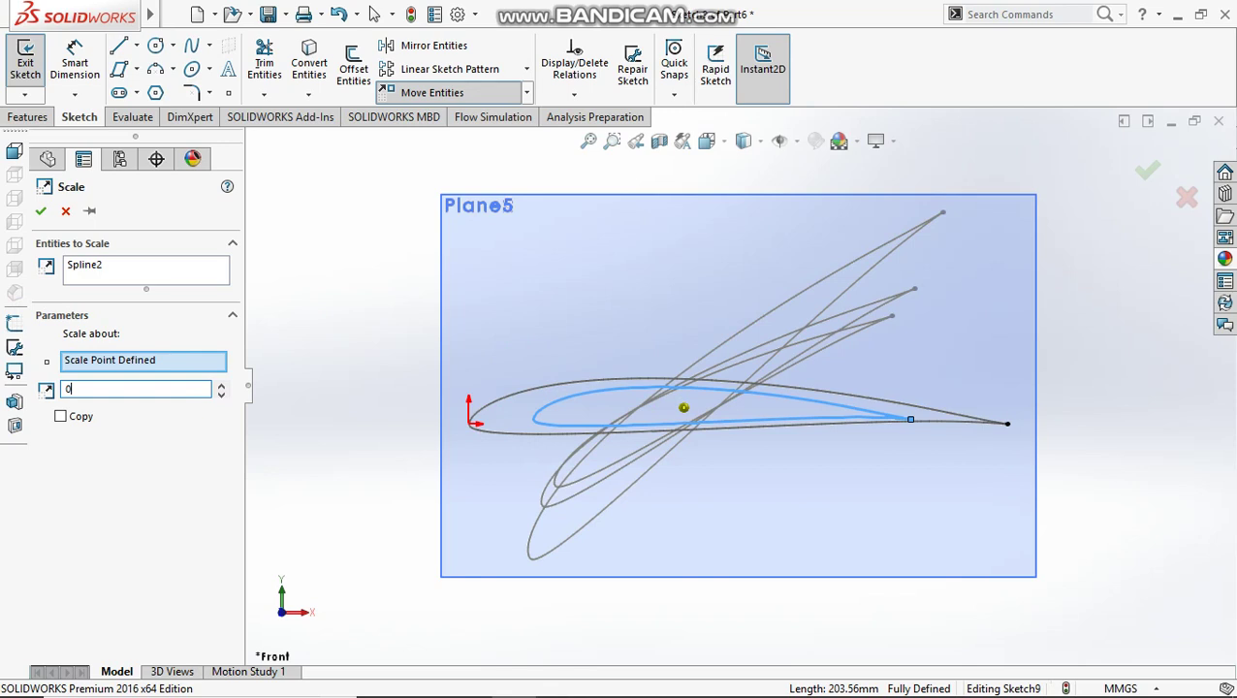
left_click(38, 203)
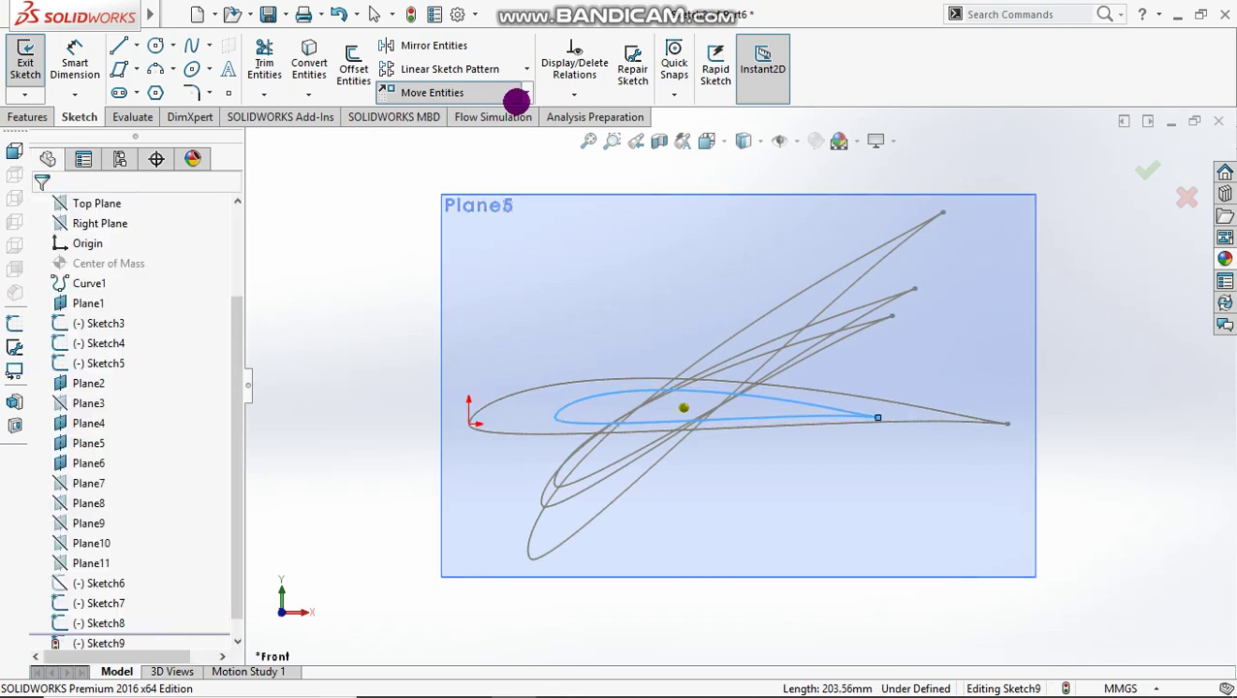
Step: Rotate the scaled airfoil on Plane6 counter-clockwise about the center-of-mass point and finish the sketch
left_click(526, 92)
left_click(498, 157)
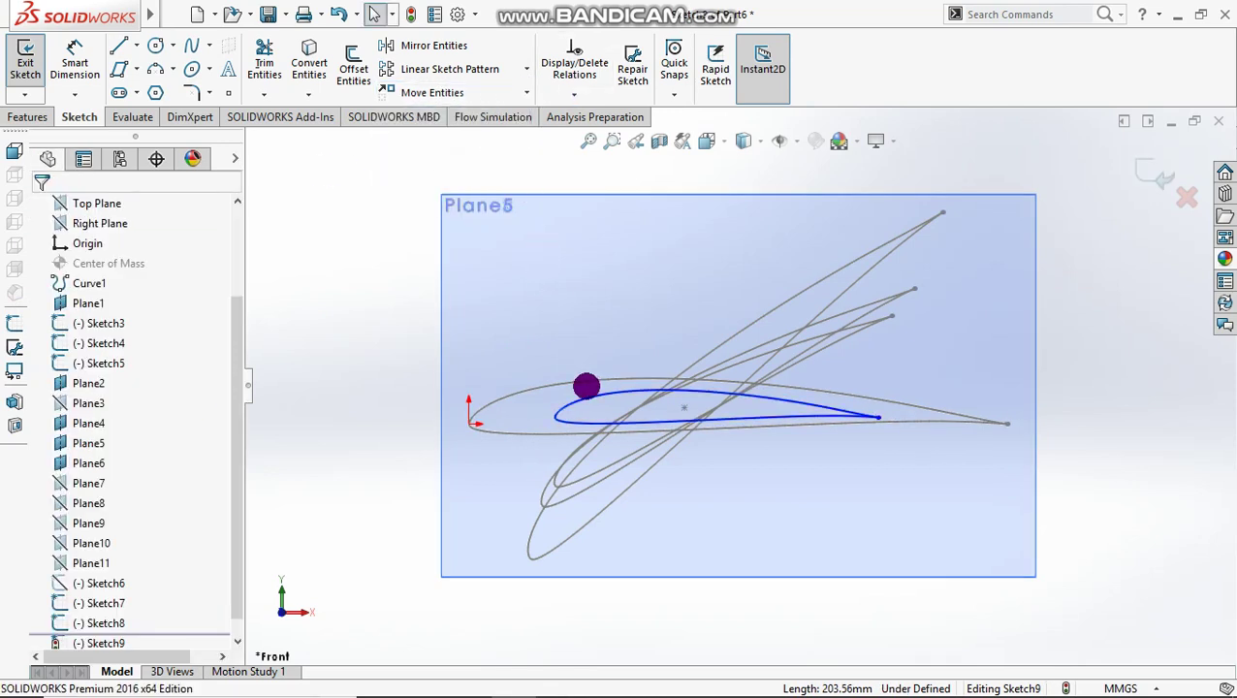
left_click(585, 390)
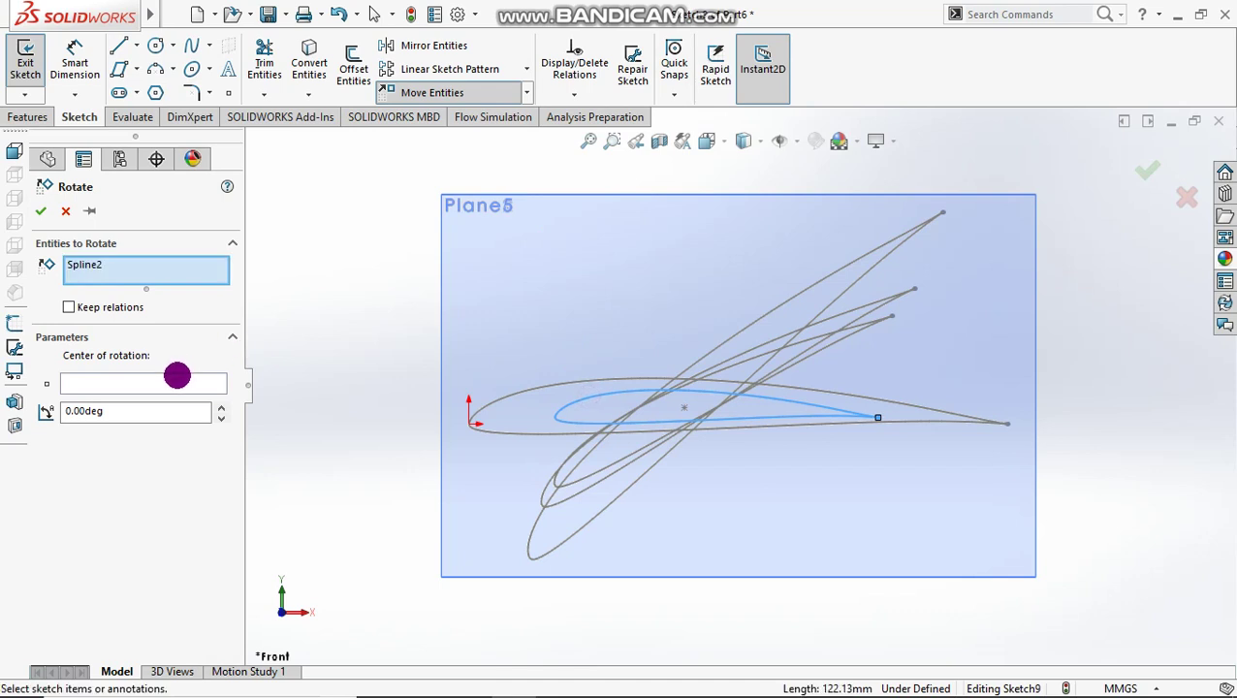
left_click(176, 375)
left_click(686, 407)
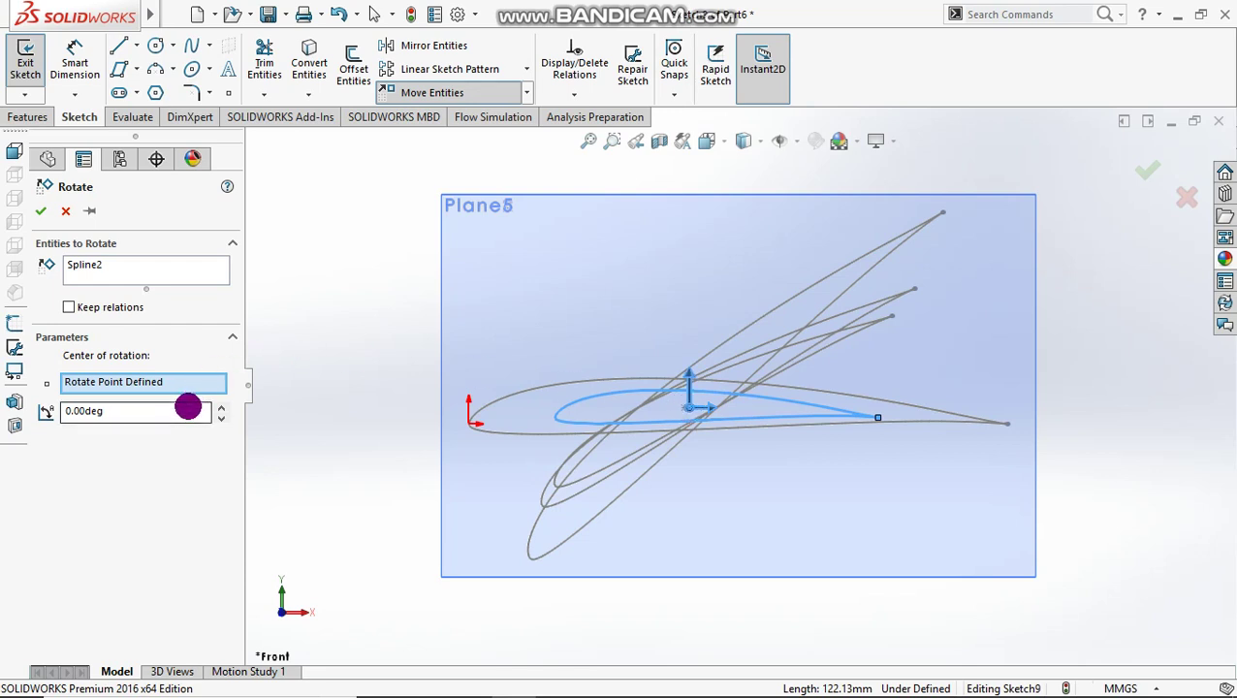
left_click_drag(183, 407, 17, 402)
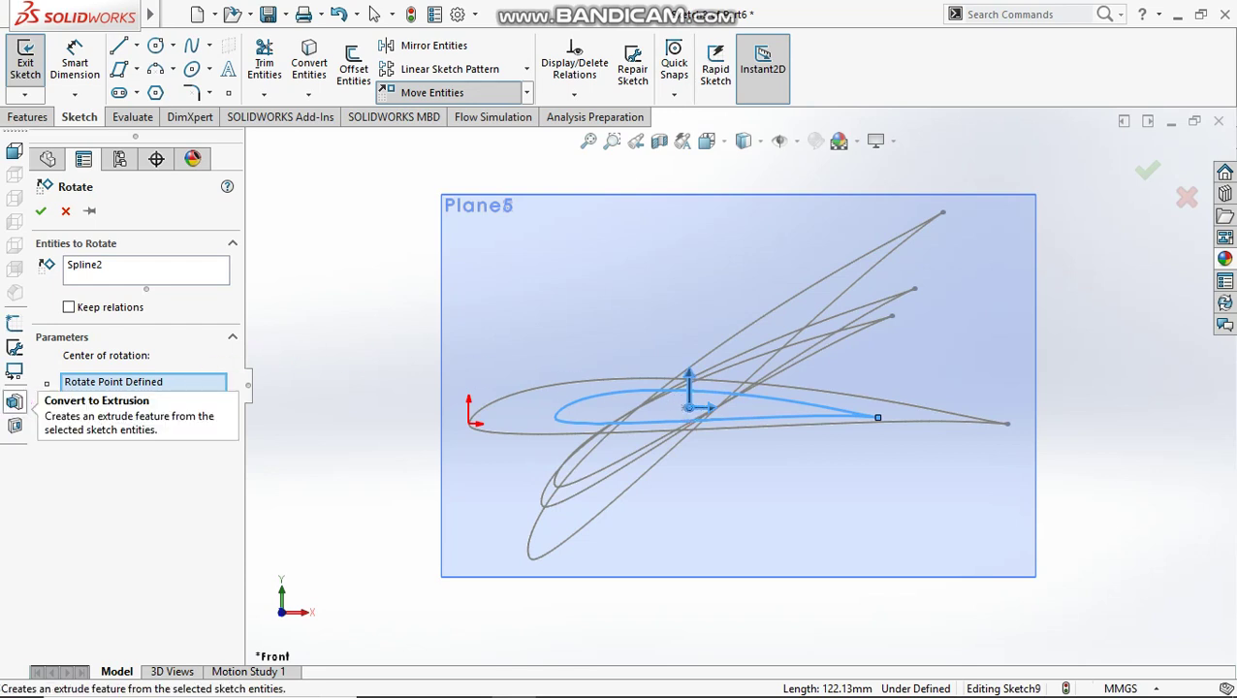
type("24")
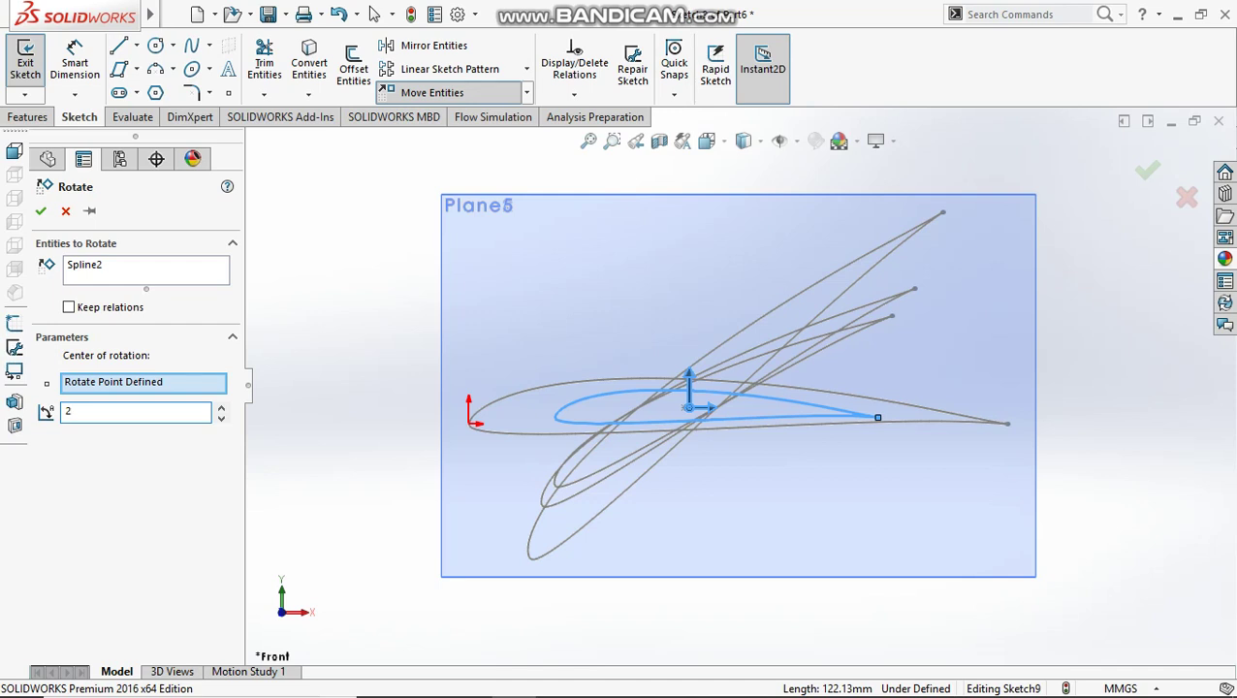
left_click(39, 206)
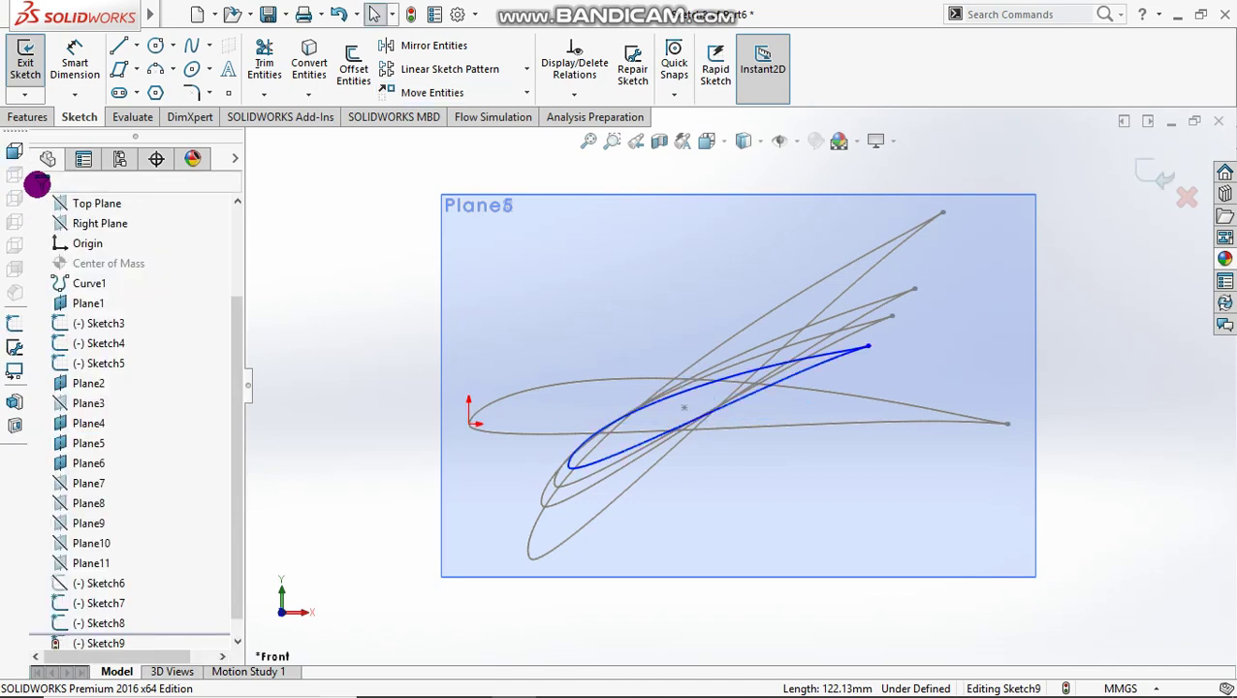
left_click(25, 60)
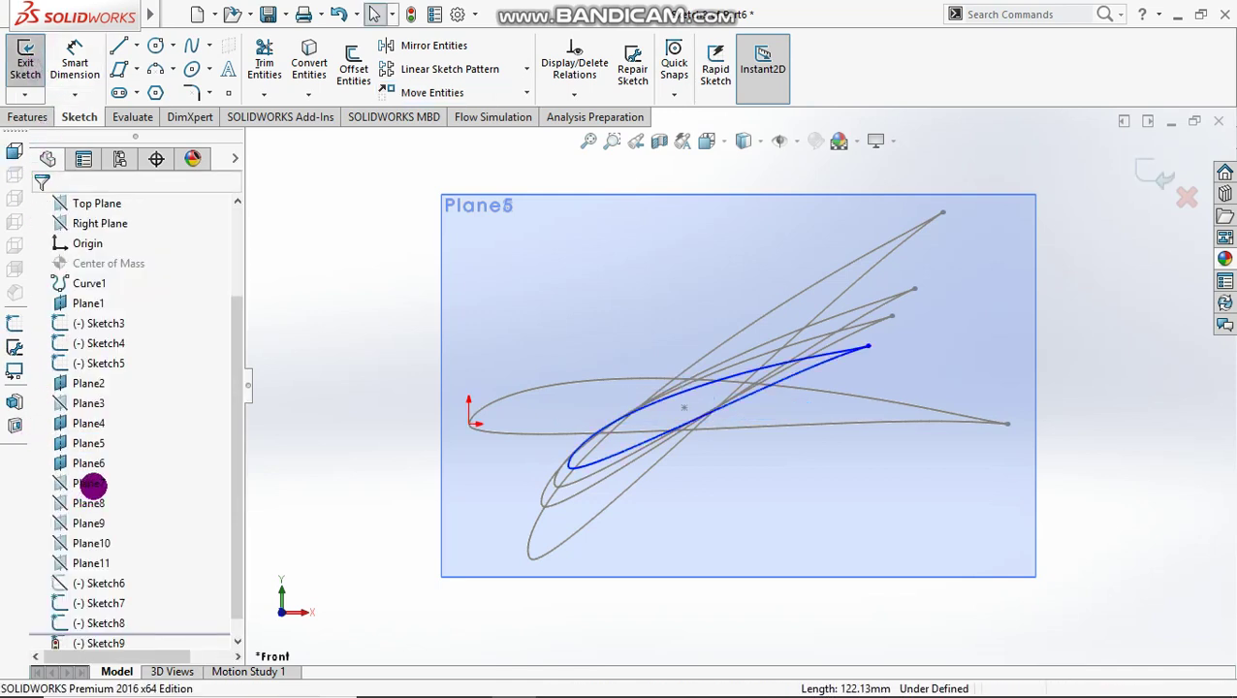
Step: Show Plane7 and convert the unrotated airfoil profile's spline into a new sketch on it
scroll(89, 482, "down", 1)
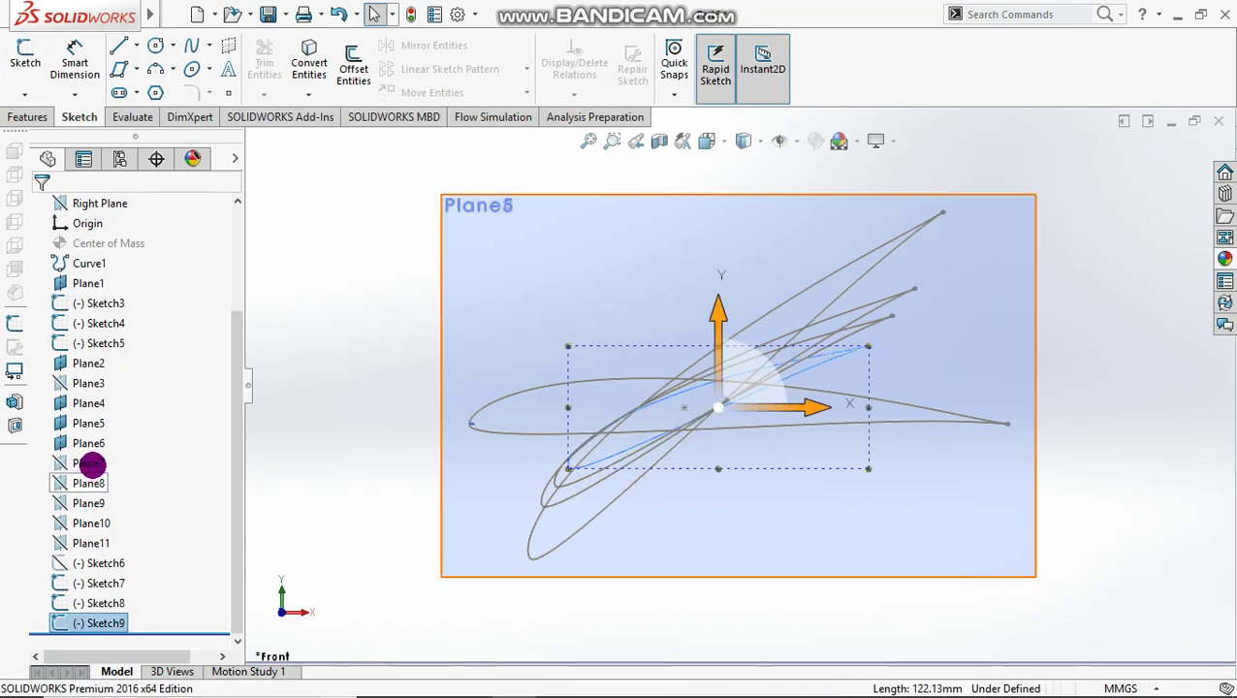
left_click(90, 466)
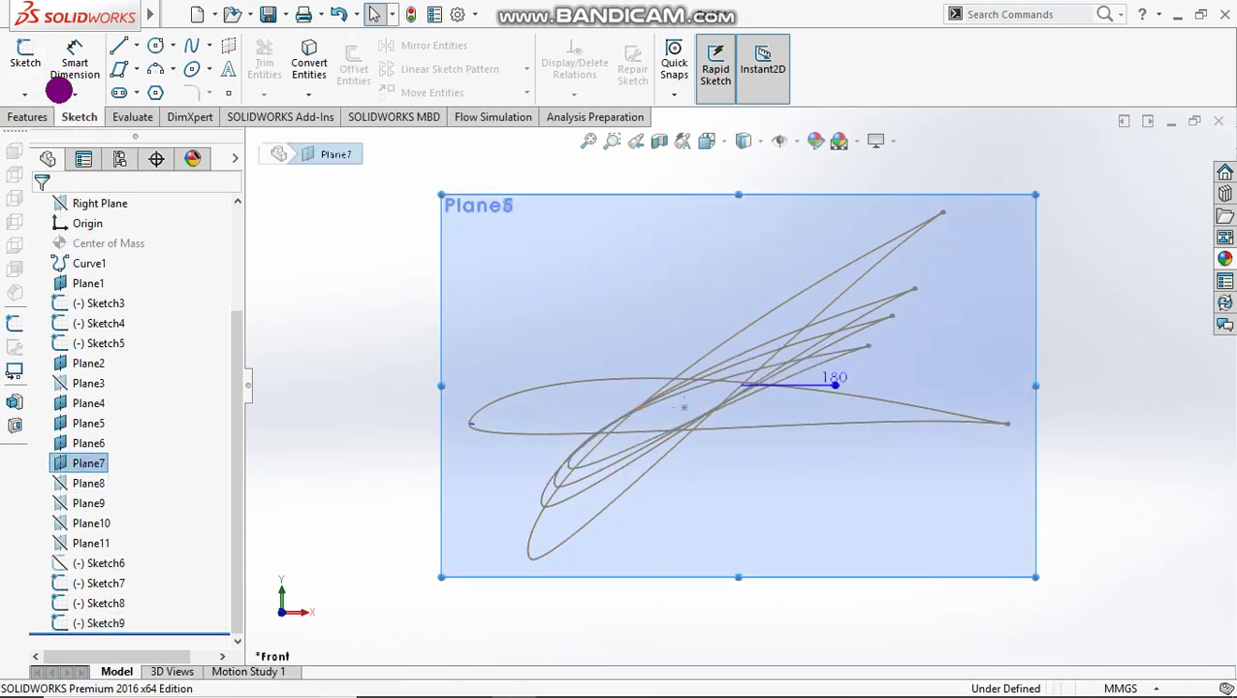
left_click(29, 58)
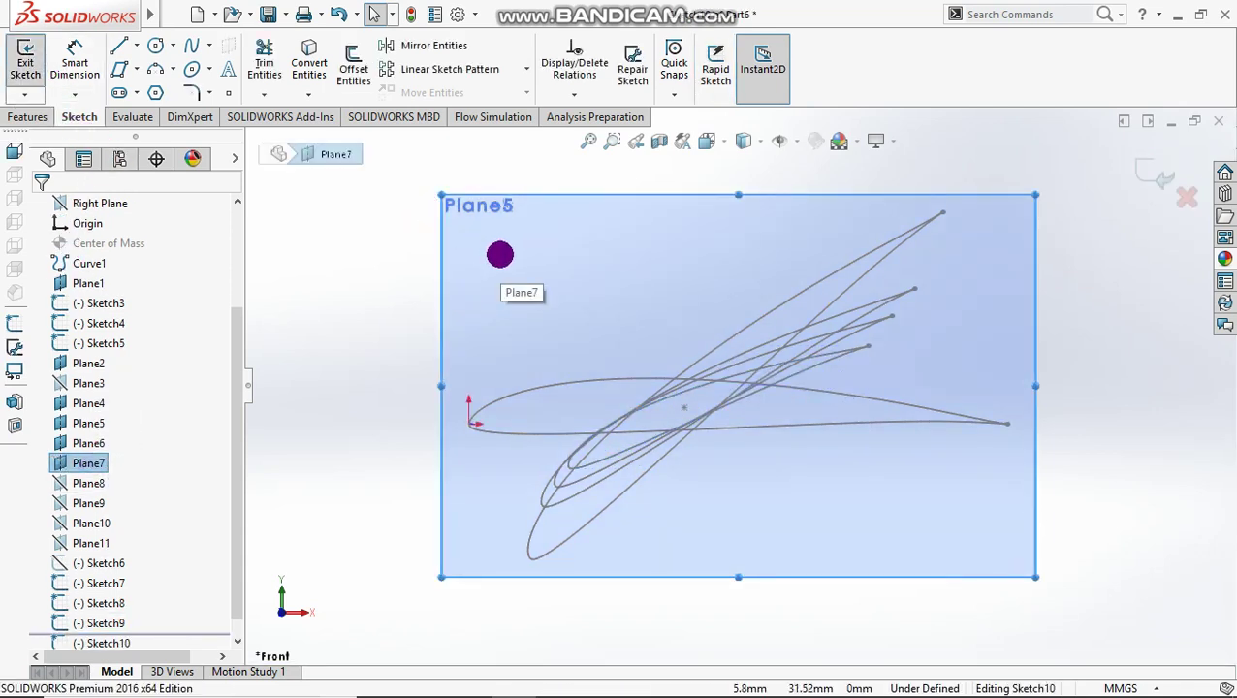
left_click(300, 56)
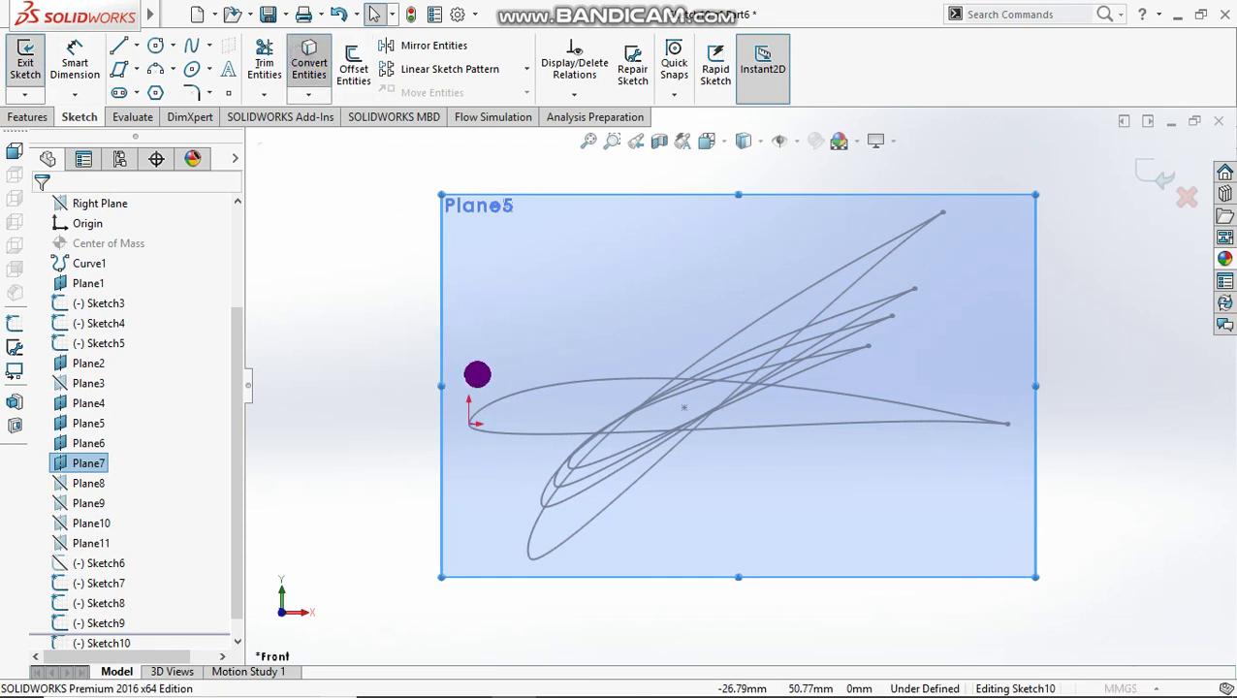
left_click(496, 393)
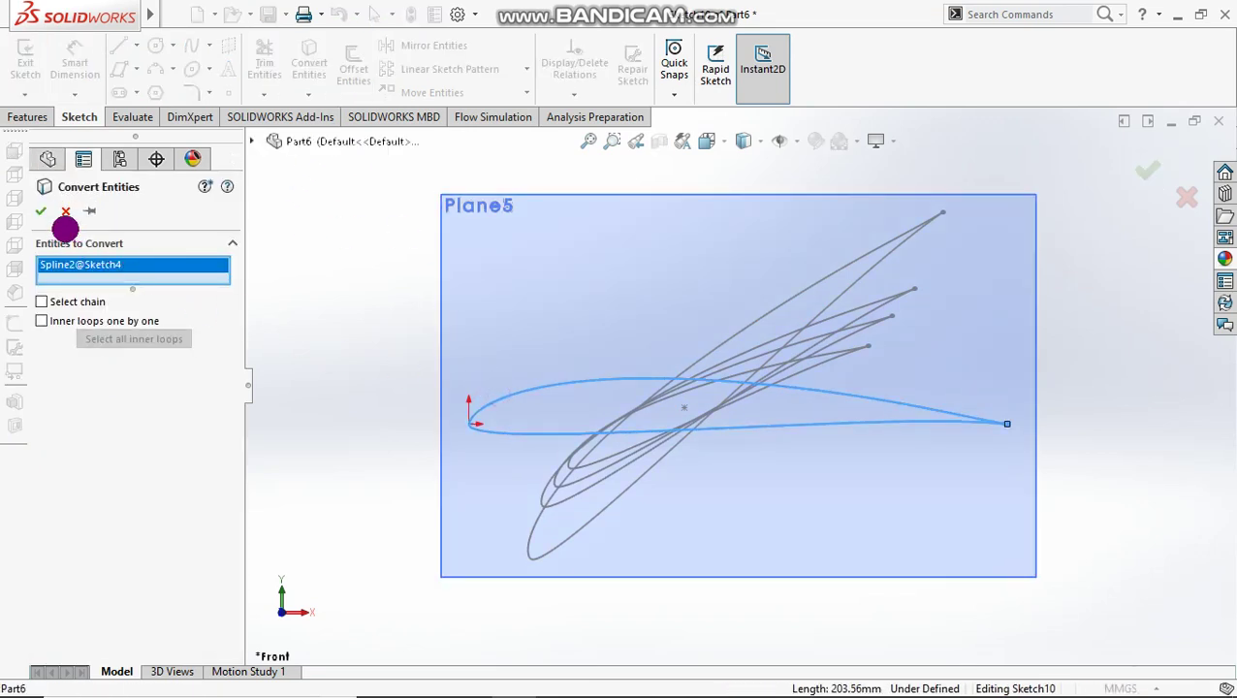
left_click(34, 211)
Step: Scale the converted airfoil spline on Plane7 to half its size about the center-of-mass point
left_click(526, 93)
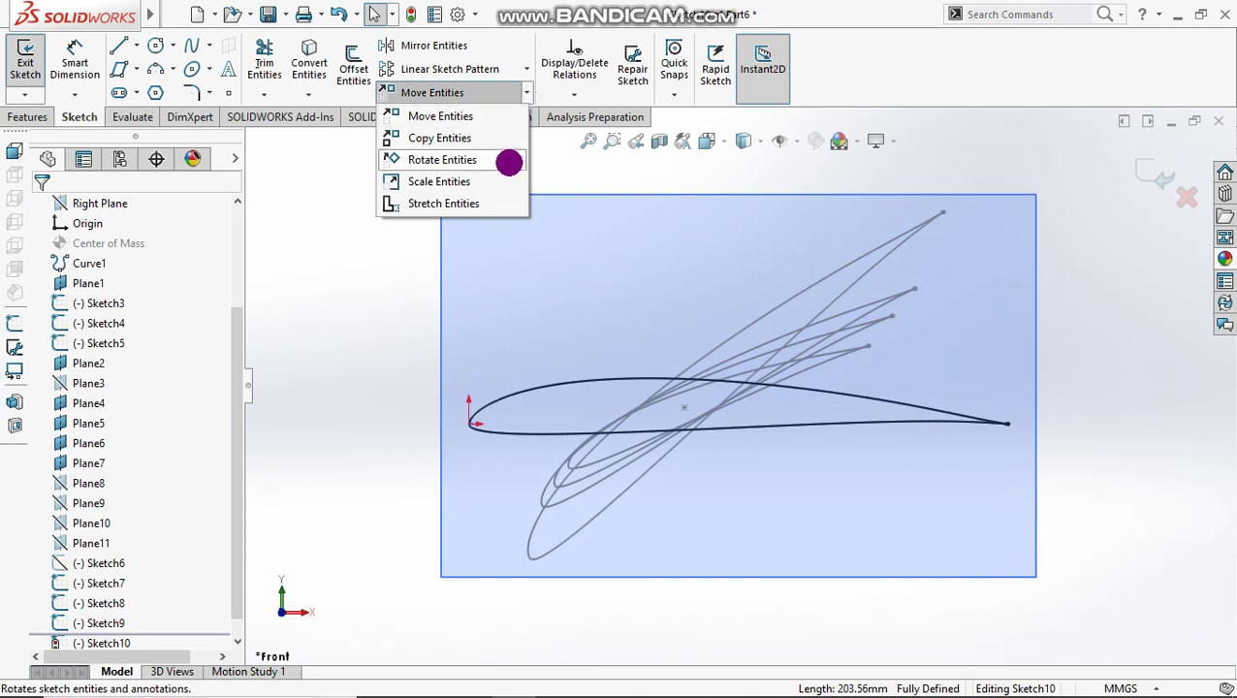
left_click(503, 181)
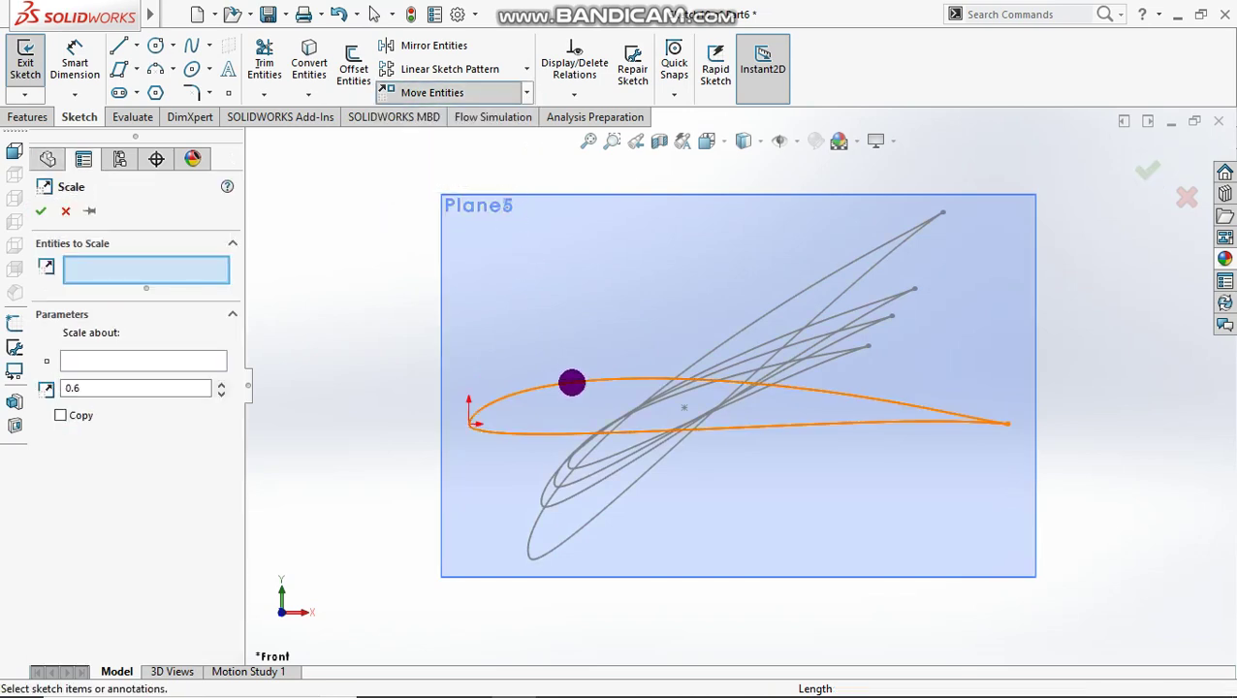
left_click(566, 385)
left_click(155, 351)
left_click(682, 408)
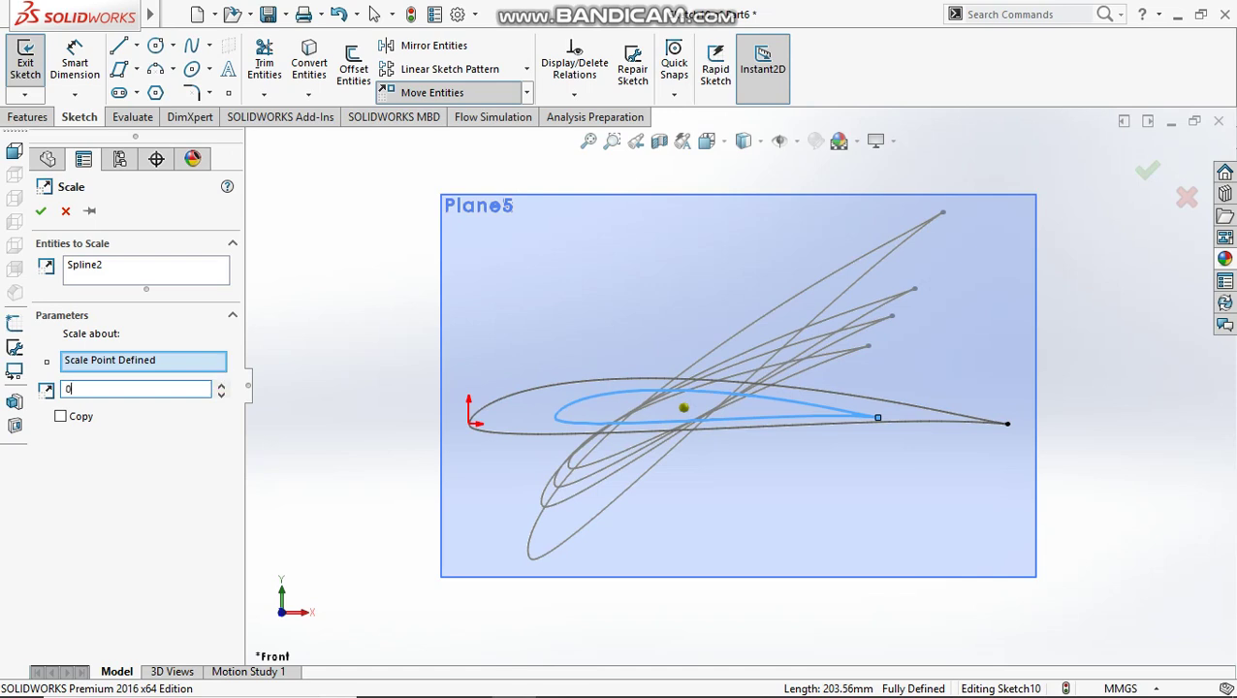
left_click(27, 209)
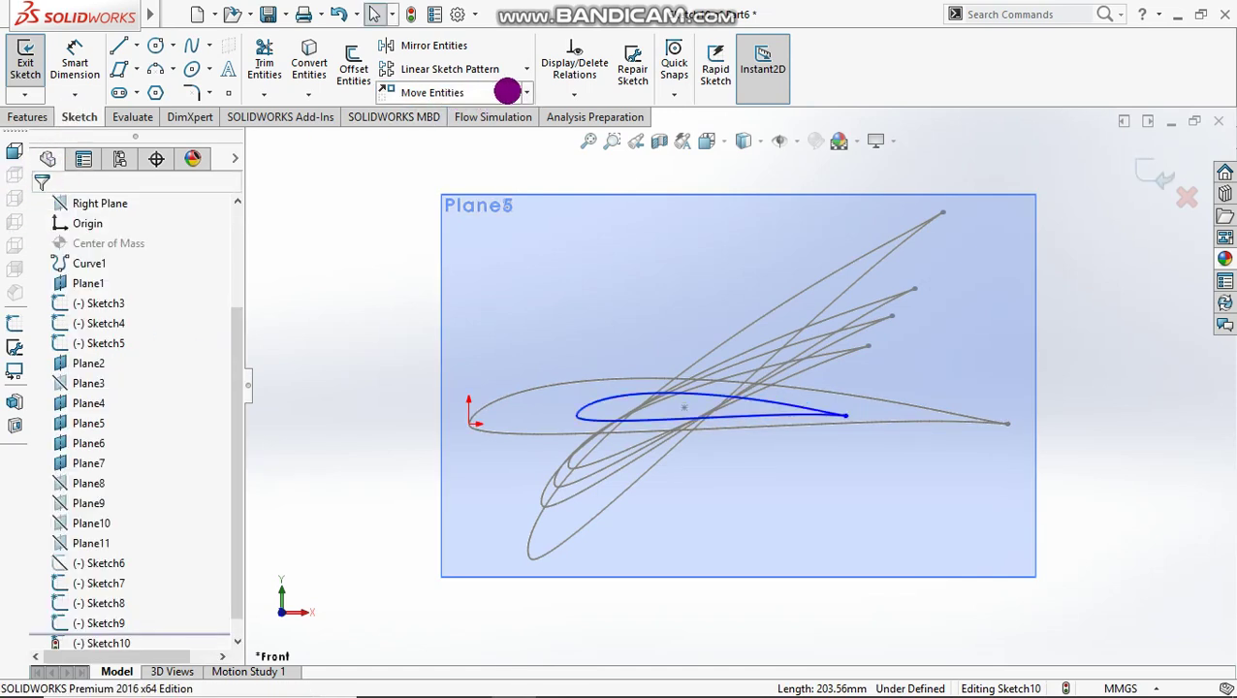
Step: Rotate the scaled airfoil on Plane7 counter-clockwise about the center-of-mass point and finish the sketch
left_click(524, 92)
left_click(465, 158)
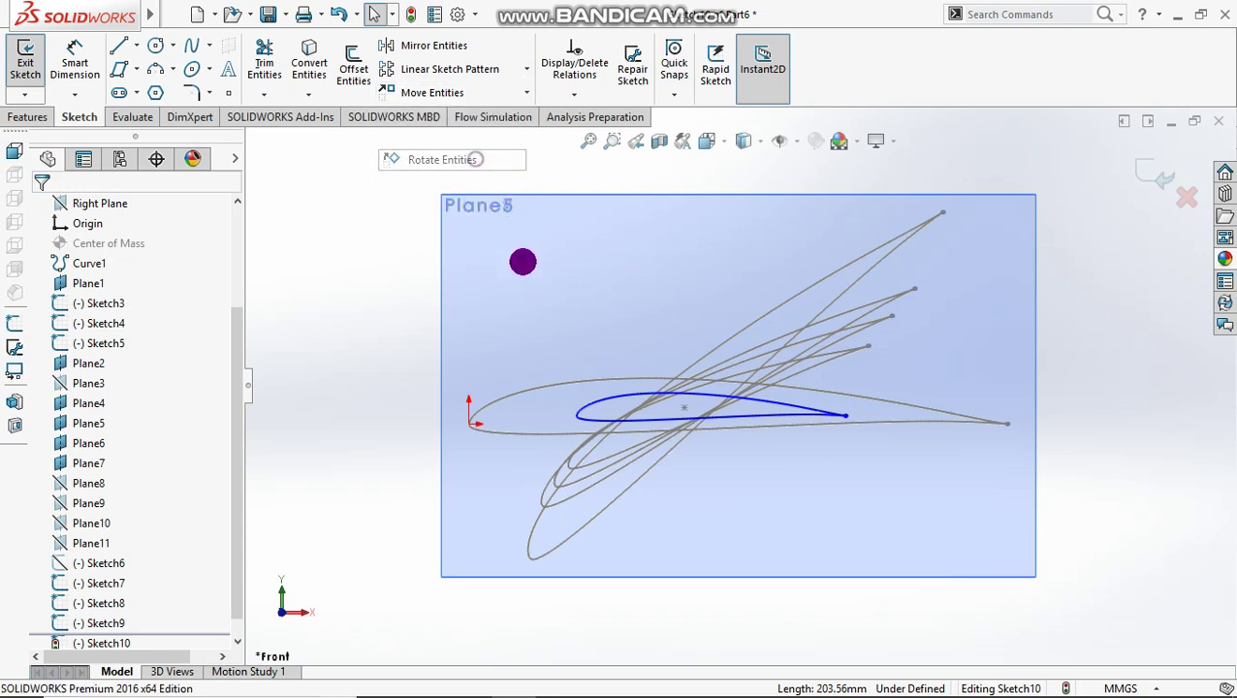
left_click(625, 398)
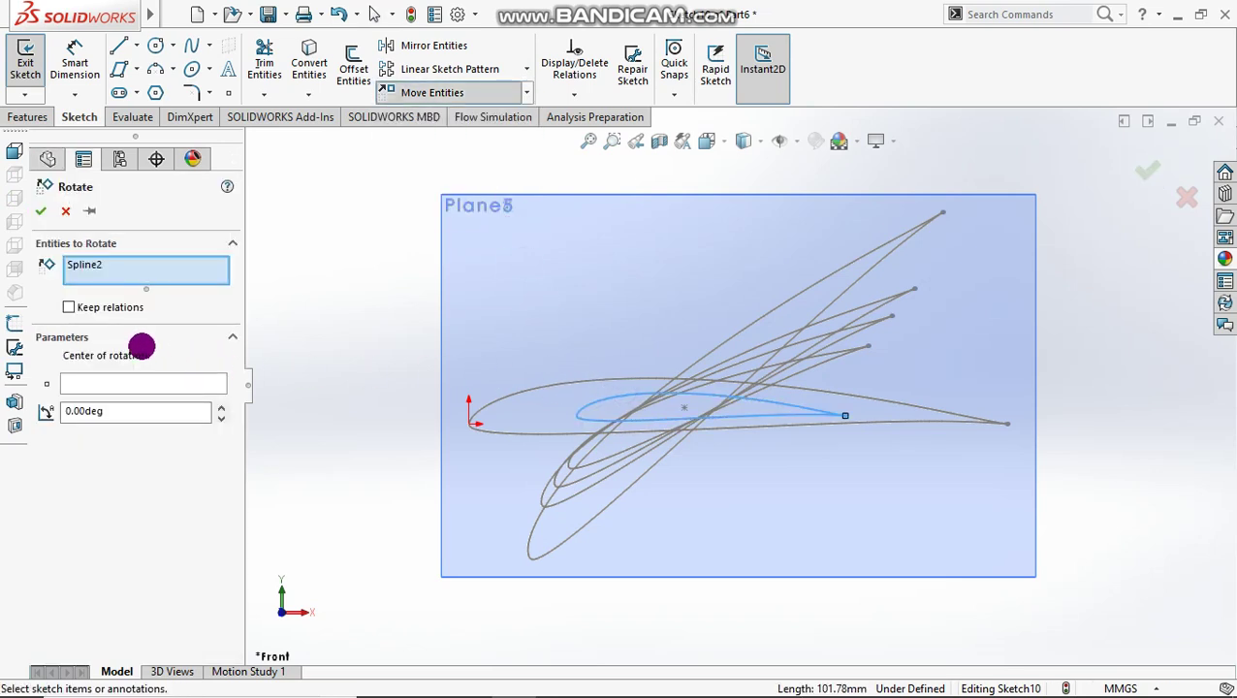
left_click(127, 384)
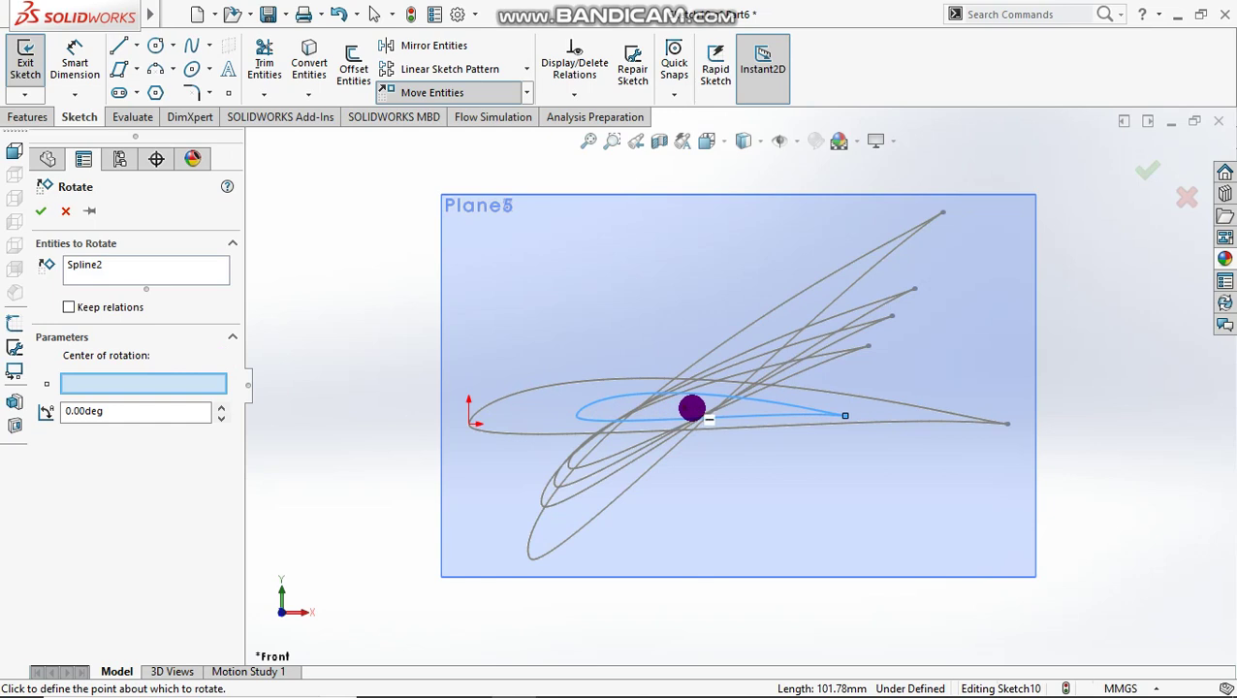
left_click(686, 407)
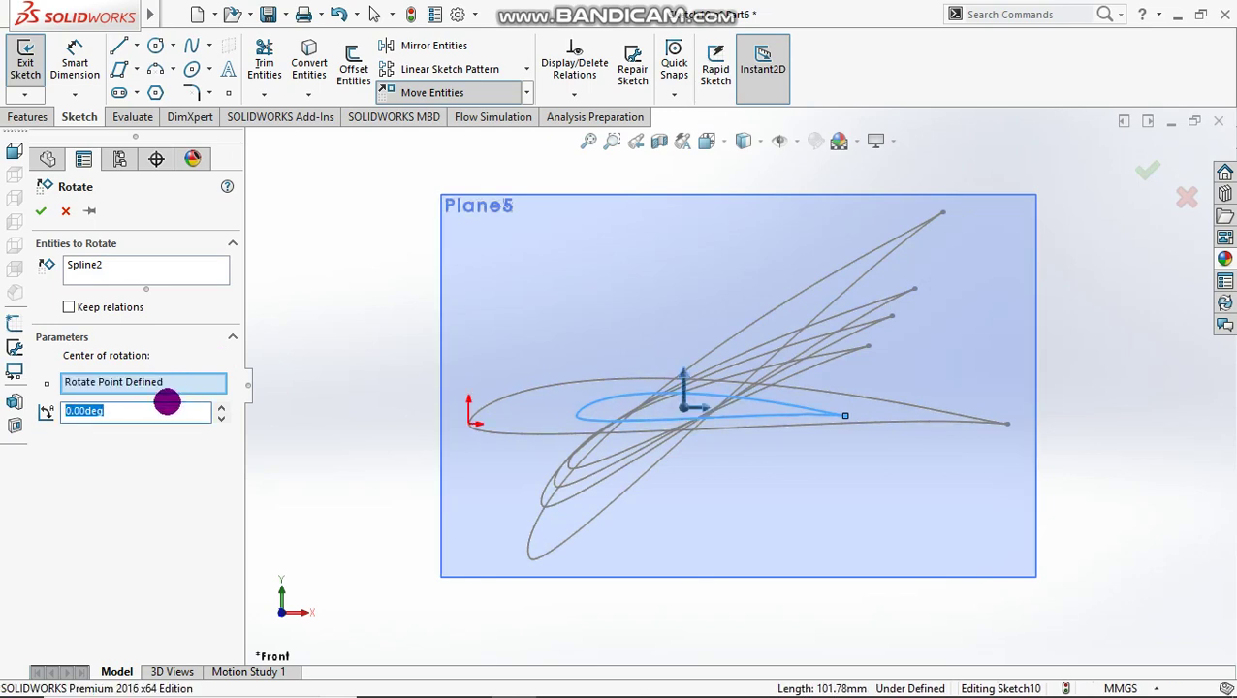
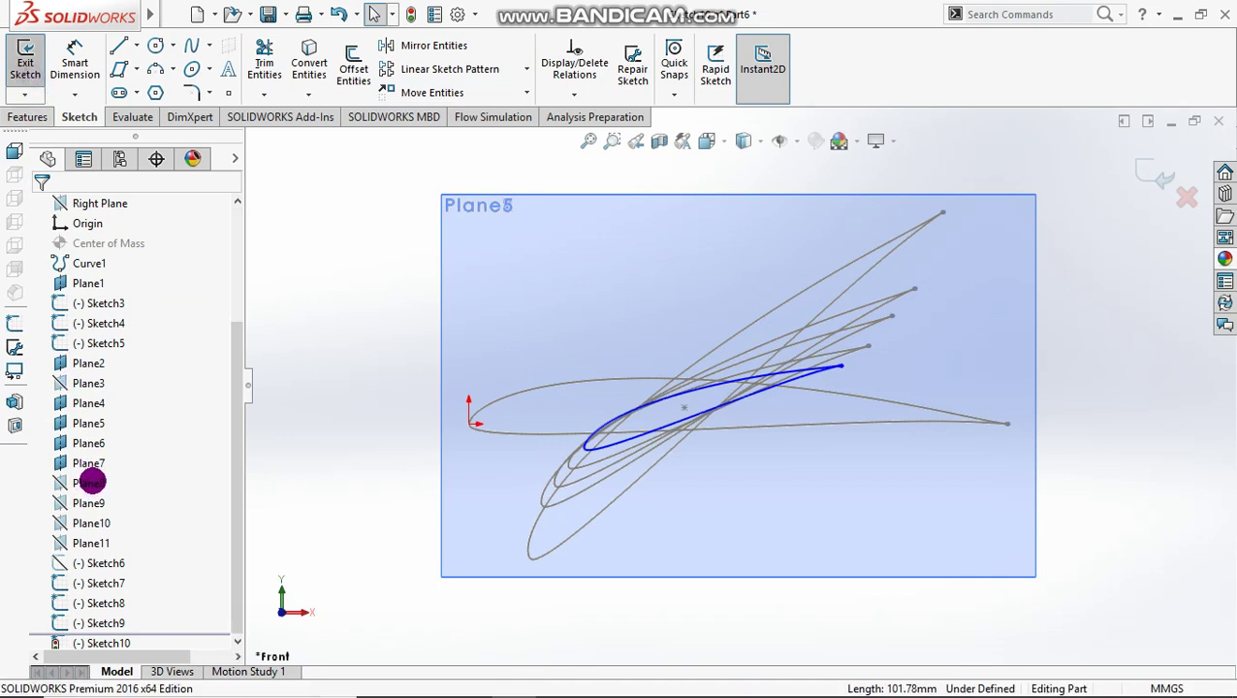
Step: Show Plane8 and convert the unrotated airfoil profile's spline into a new sketch on it
left_click(89, 465)
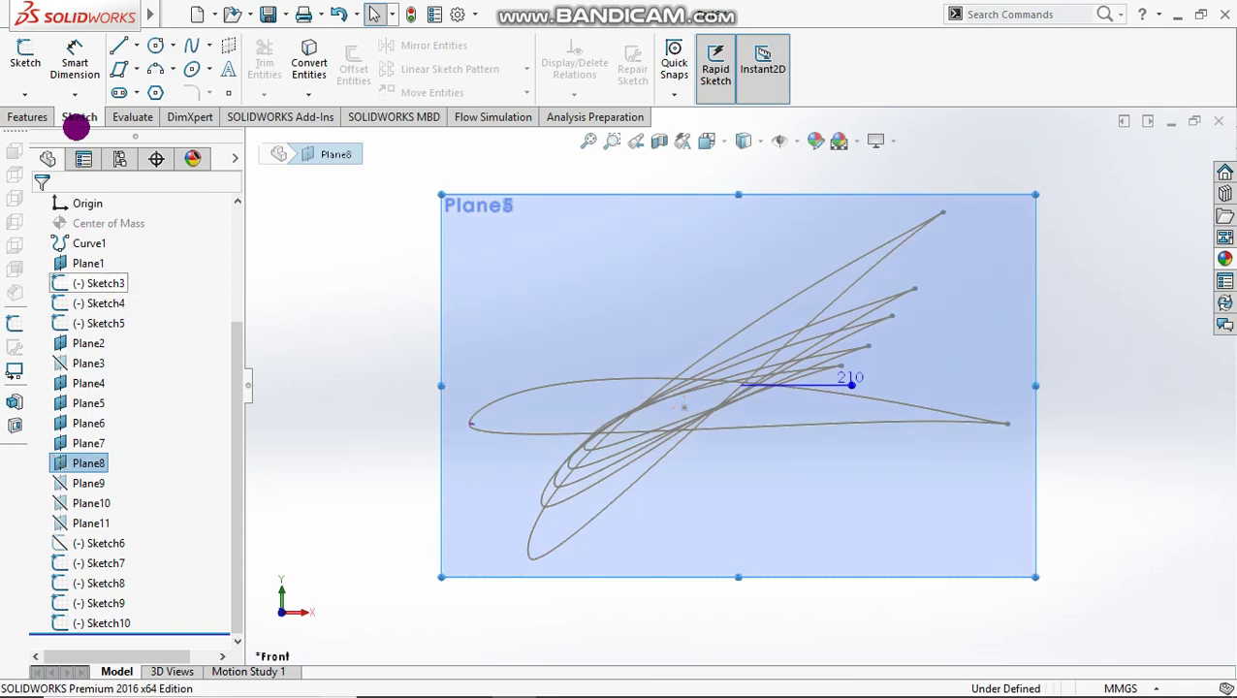
left_click(27, 62)
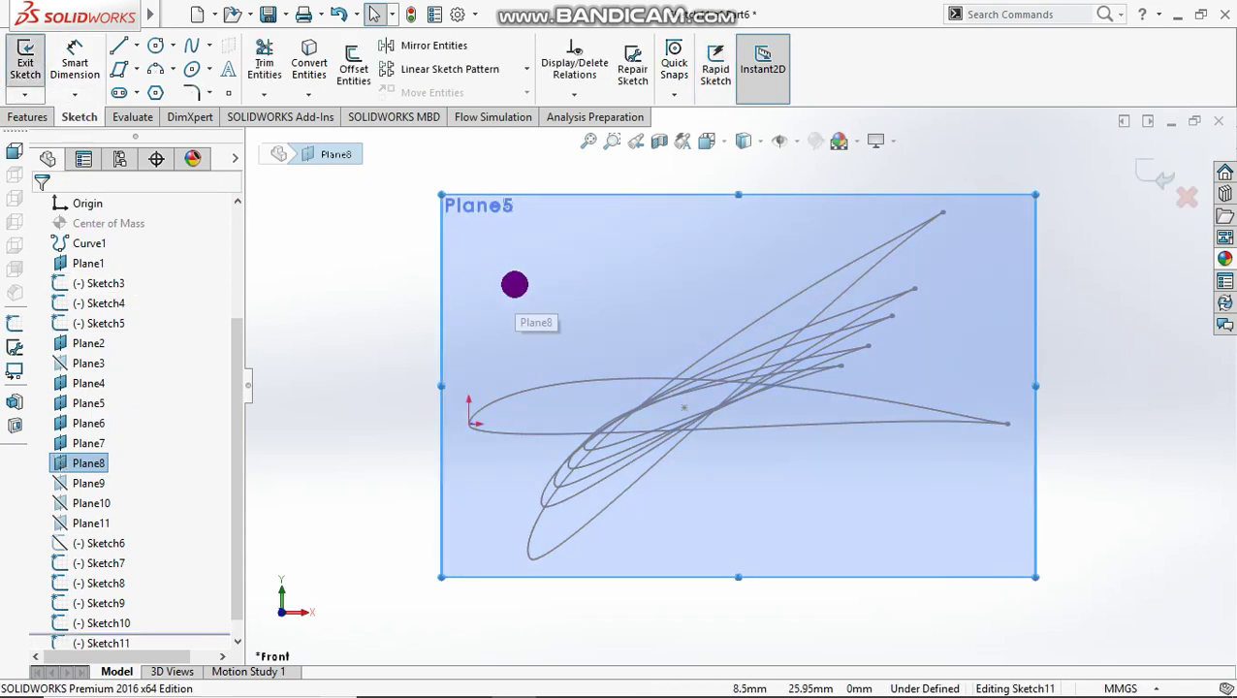
left_click(305, 70)
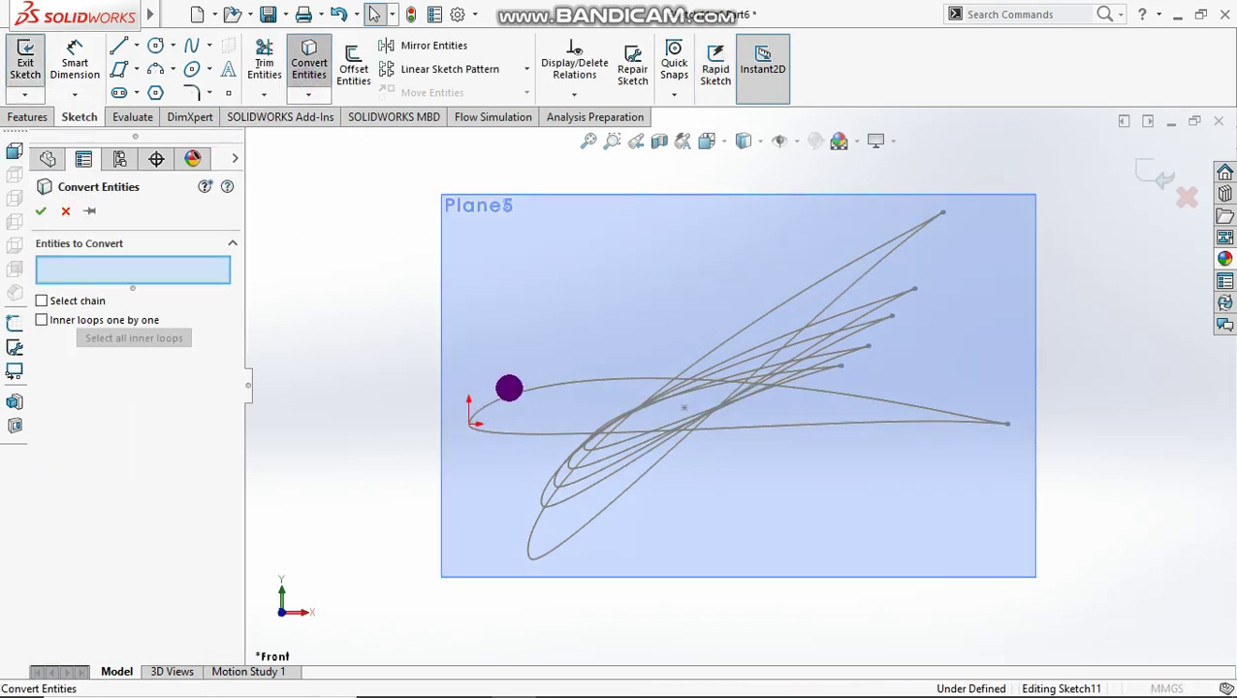
left_click(509, 394)
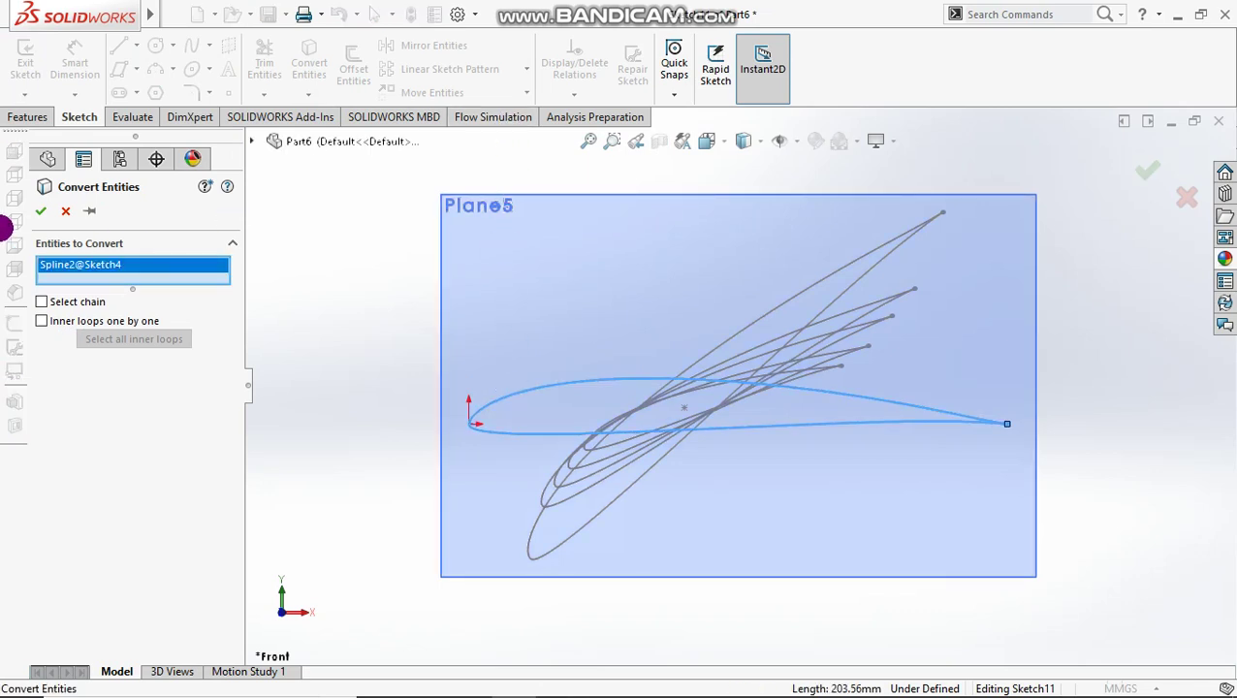
left_click(42, 212)
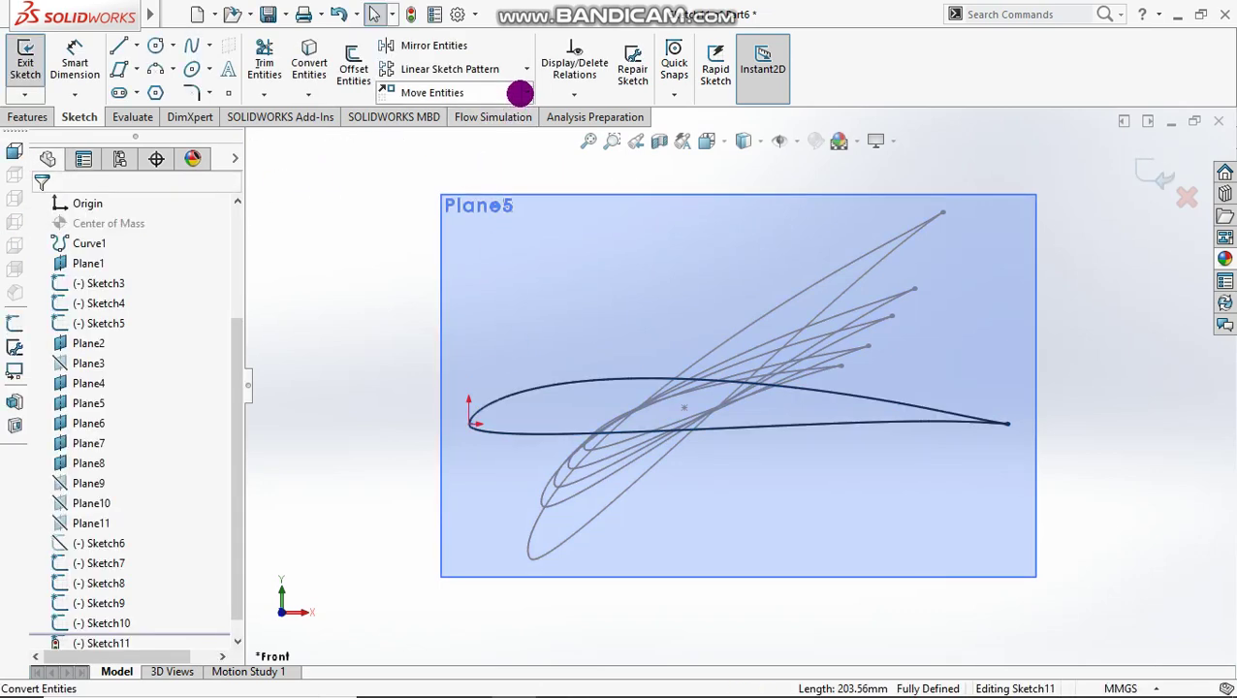
Step: Scale the converted airfoil spline on Plane8 by a factor of 0.5 about the center-of-mass point
left_click(522, 97)
left_click(526, 93)
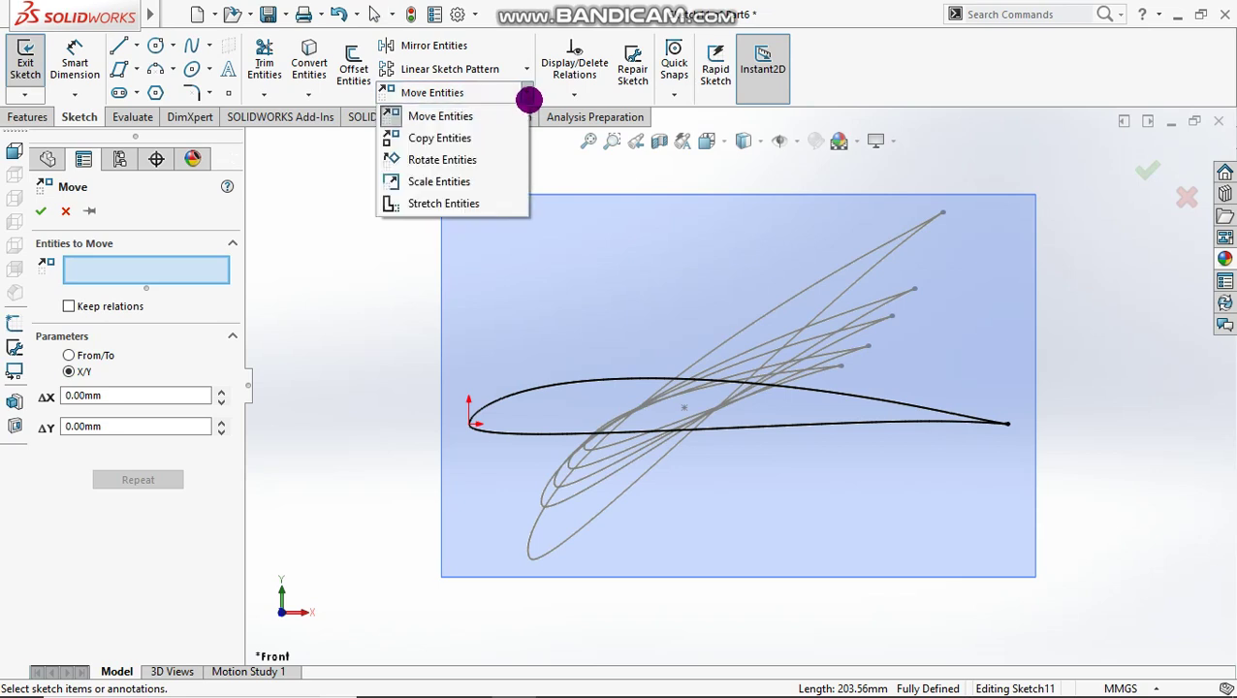
left_click(481, 181)
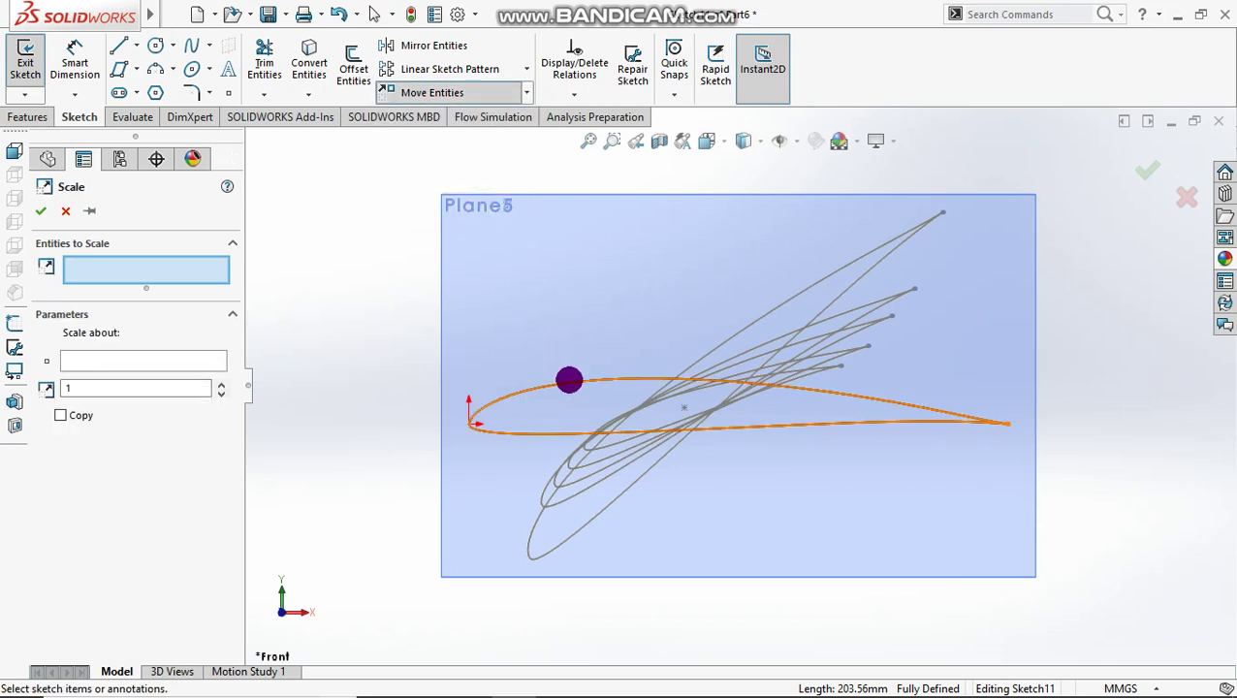
left_click(569, 378)
left_click(187, 360)
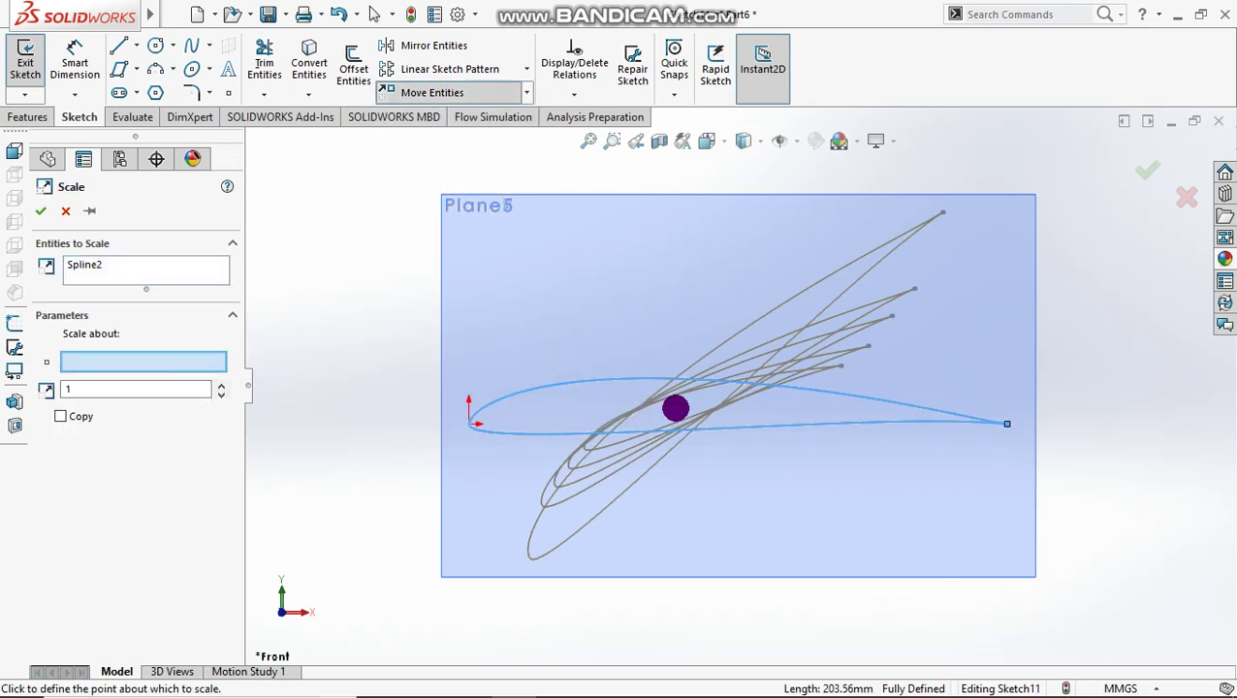
left_click(679, 407)
left_click(129, 389)
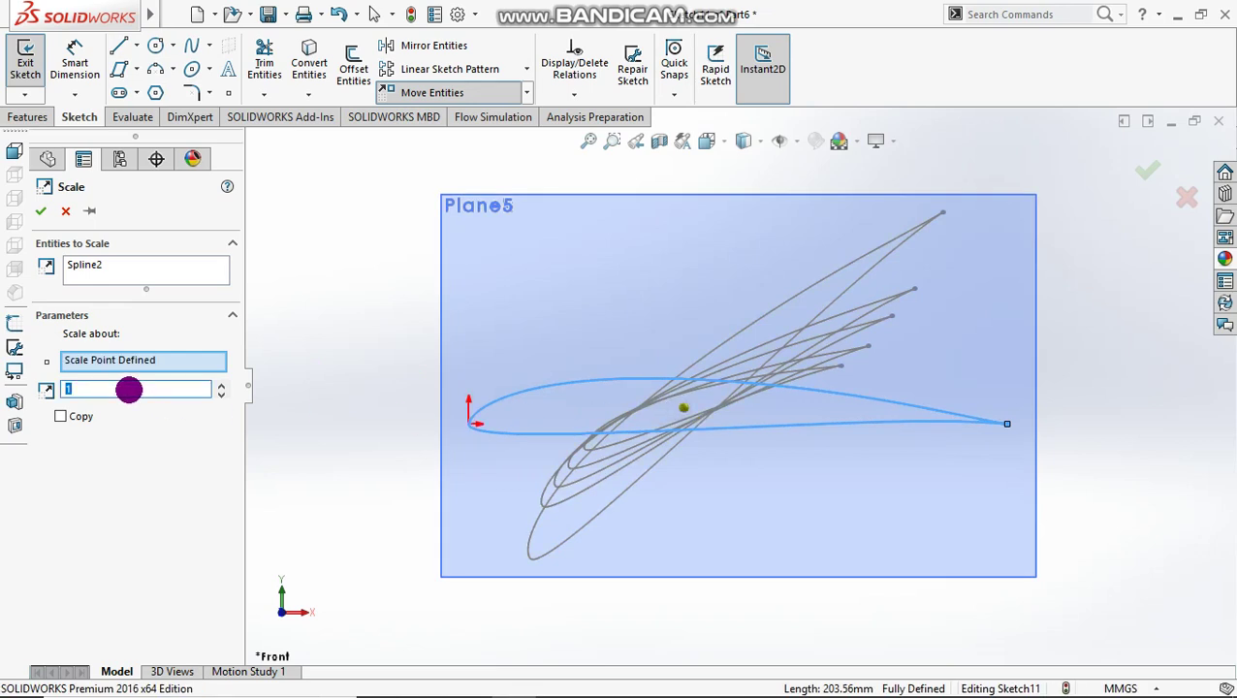
type("0.5")
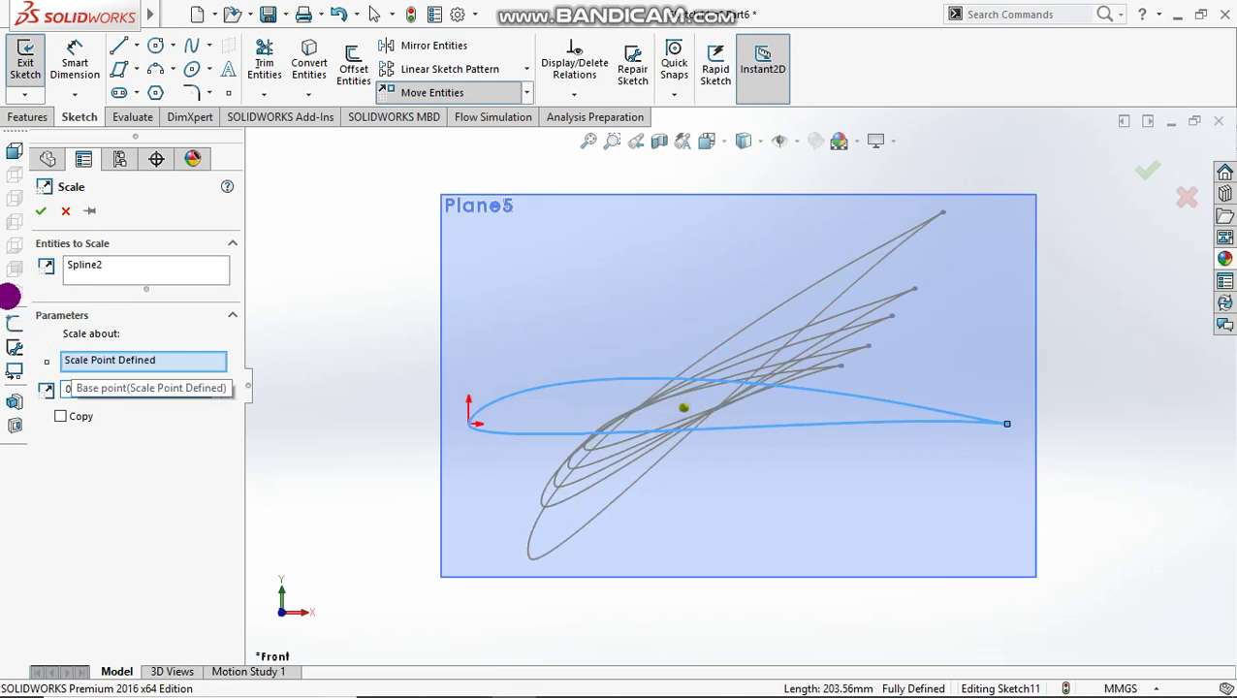
left_click(40, 210)
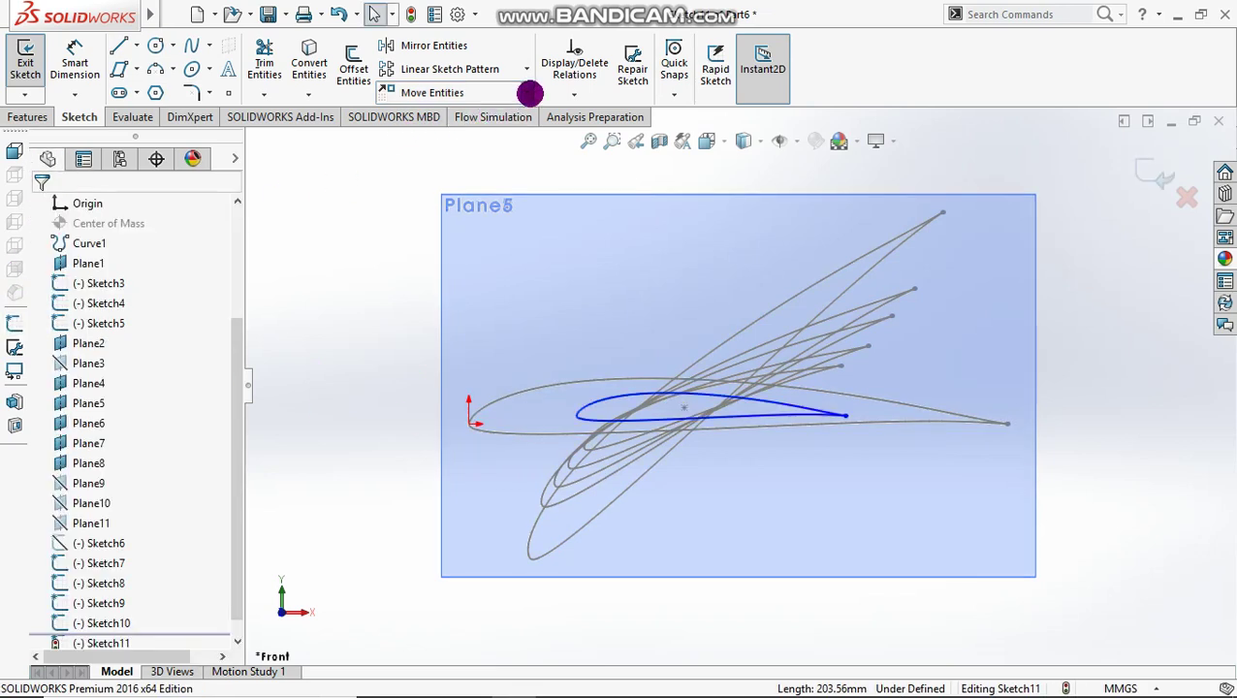
Step: Rotate the scaled airfoil on Plane8 by 14.6 degrees about the center-of-mass point and finish the sketch
left_click(524, 91)
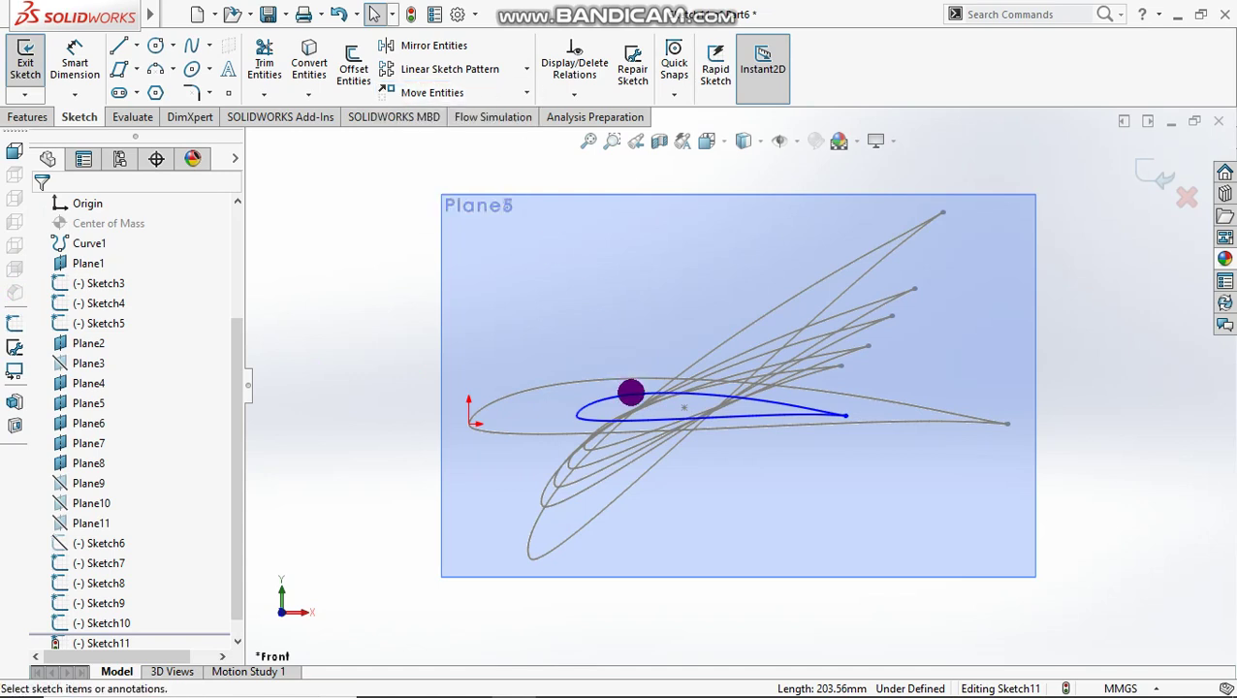
left_click(632, 392)
left_click(179, 384)
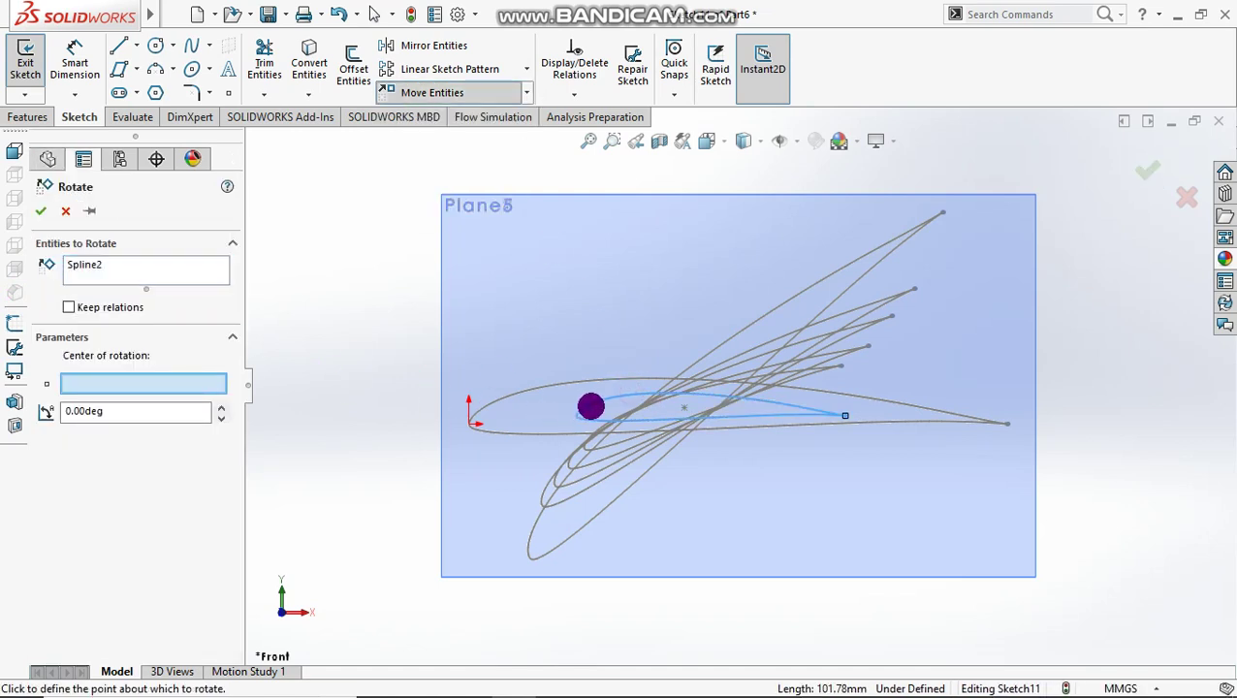
left_click(680, 408)
left_click(138, 409)
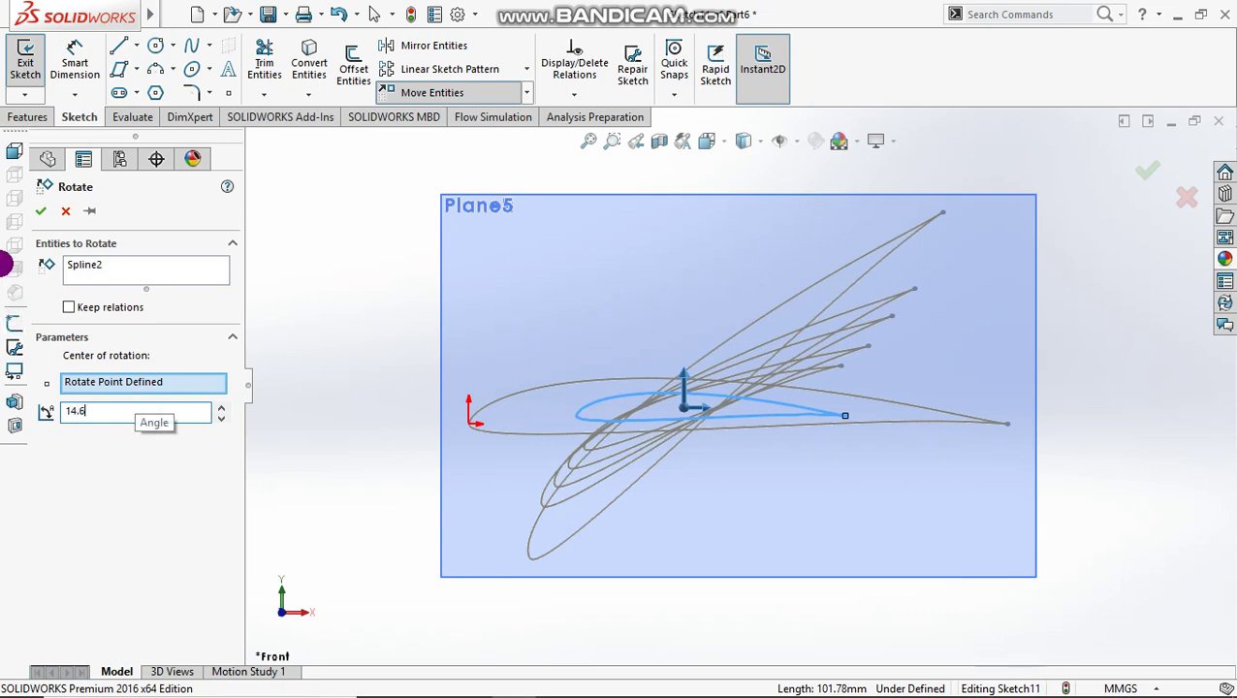
type("14.6")
left_click(40, 210)
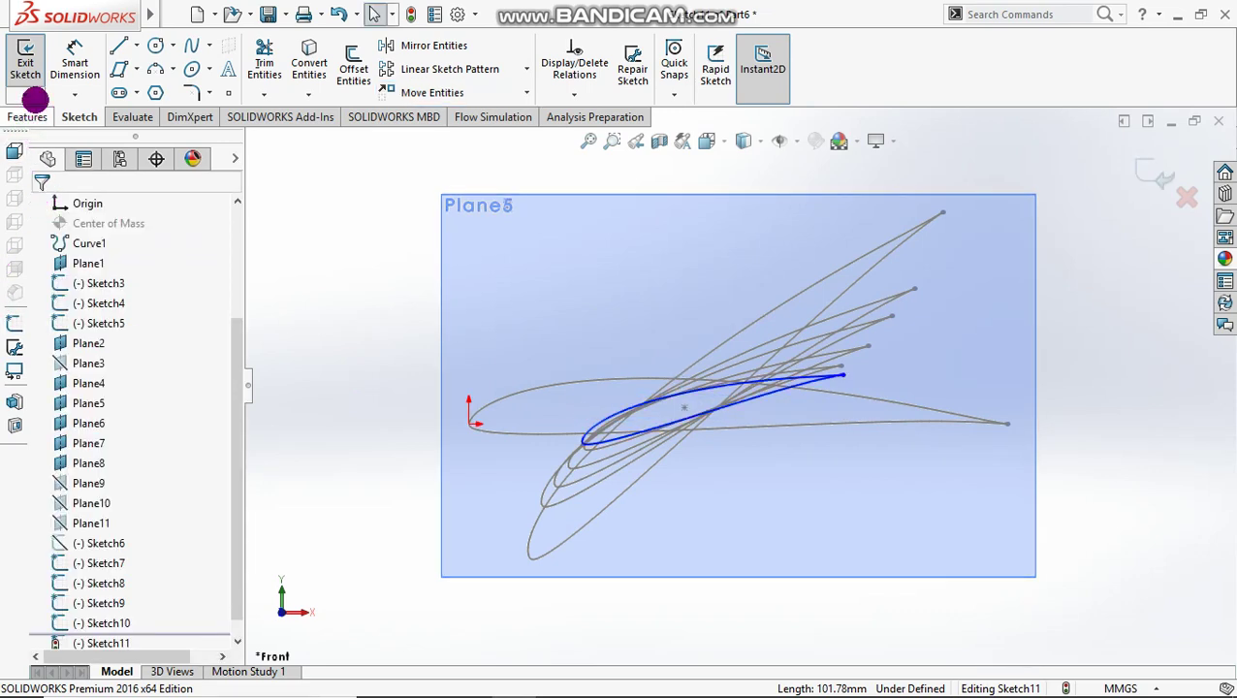
left_click(34, 100)
Step: Show Plane9 and convert the unrotated airfoil profile's spline into a new sketch on it
left_click(90, 483)
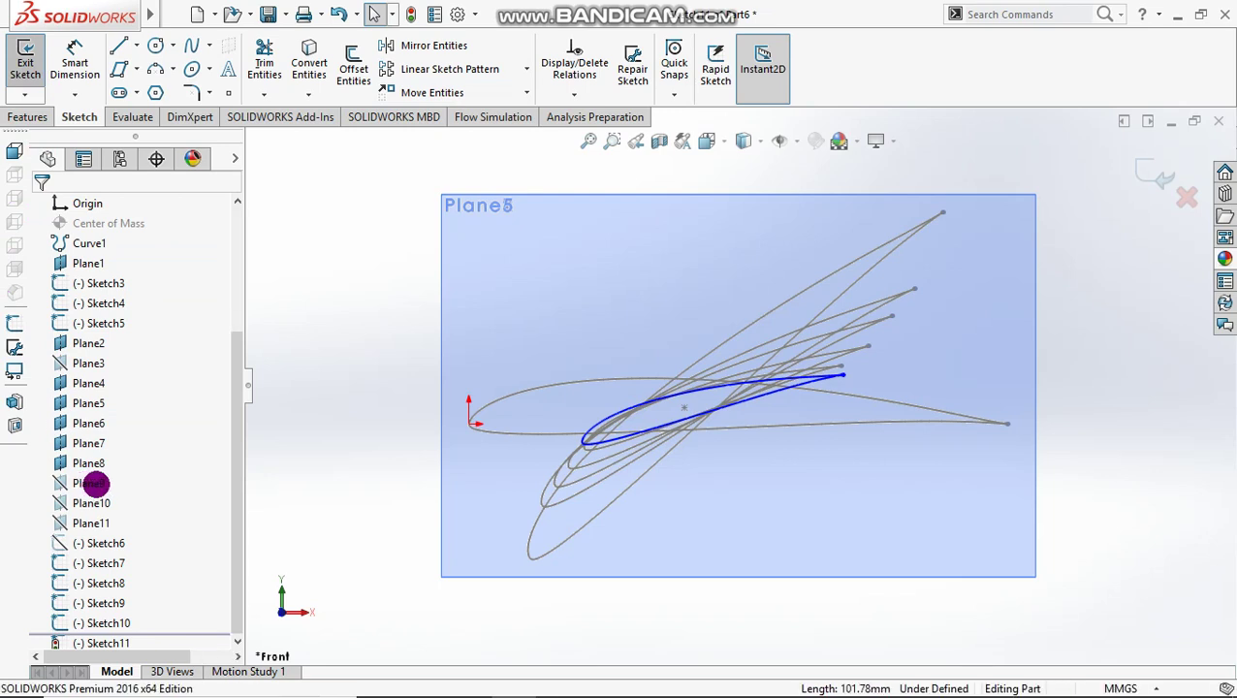
left_click(90, 465)
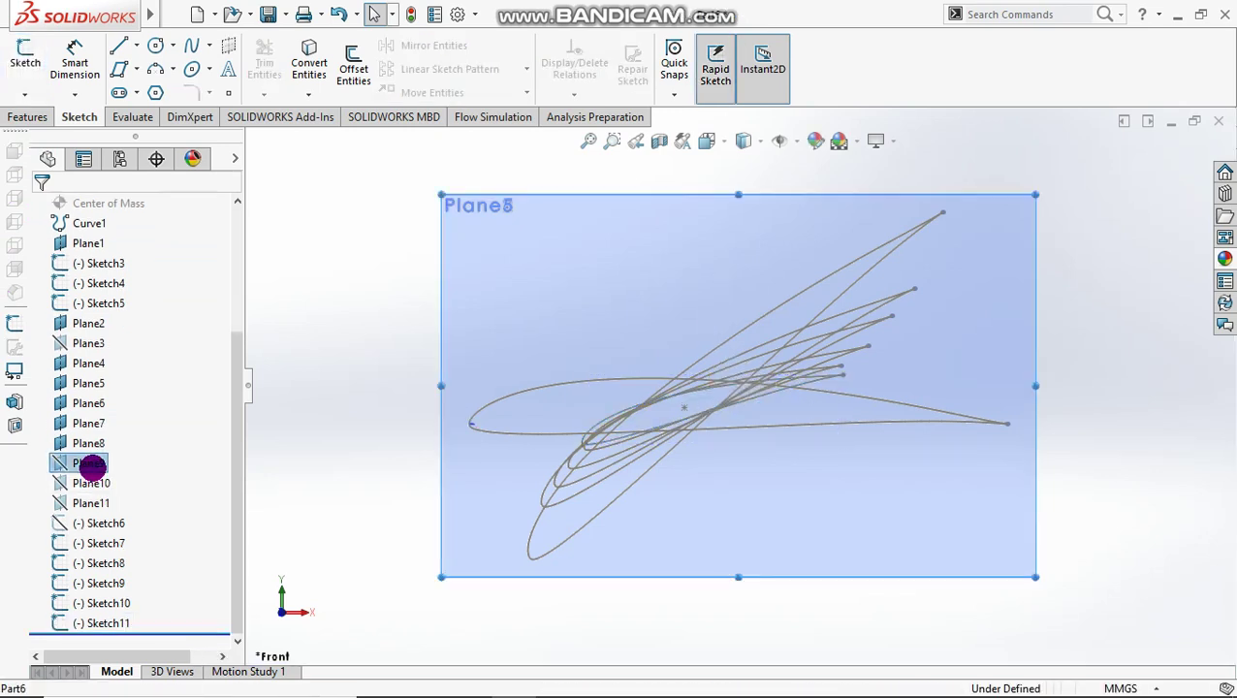
left_click(128, 441)
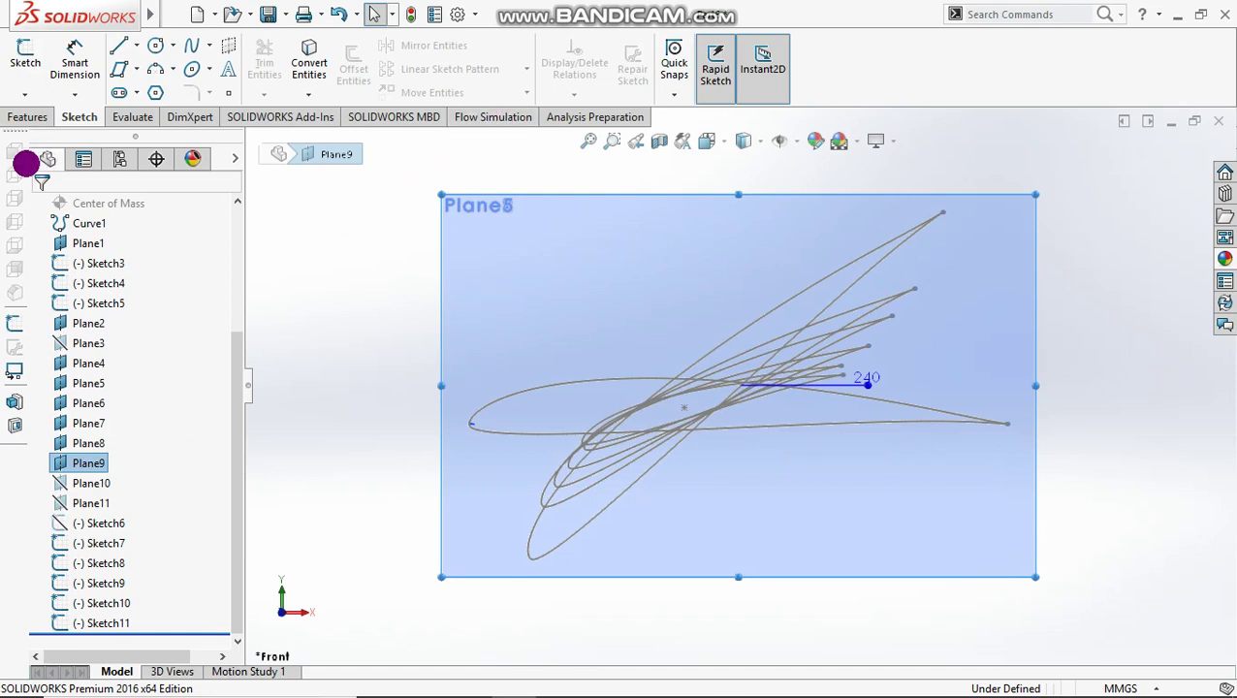
left_click(25, 60)
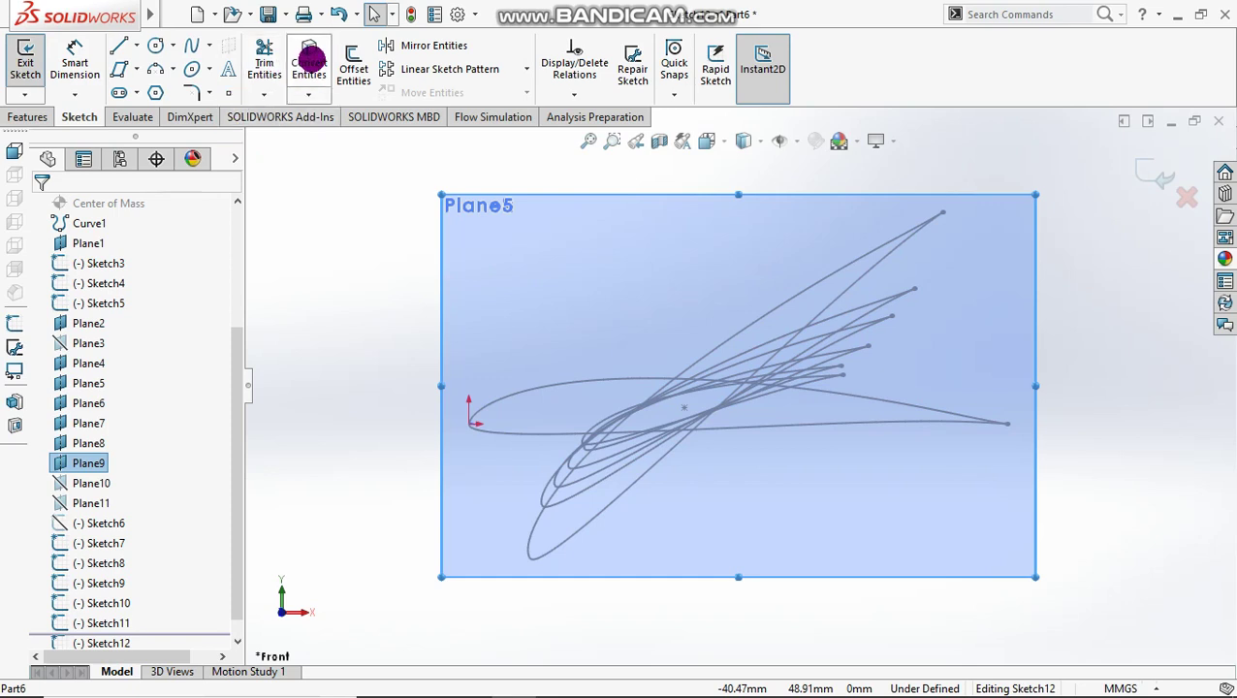
left_click(309, 60)
left_click(541, 390)
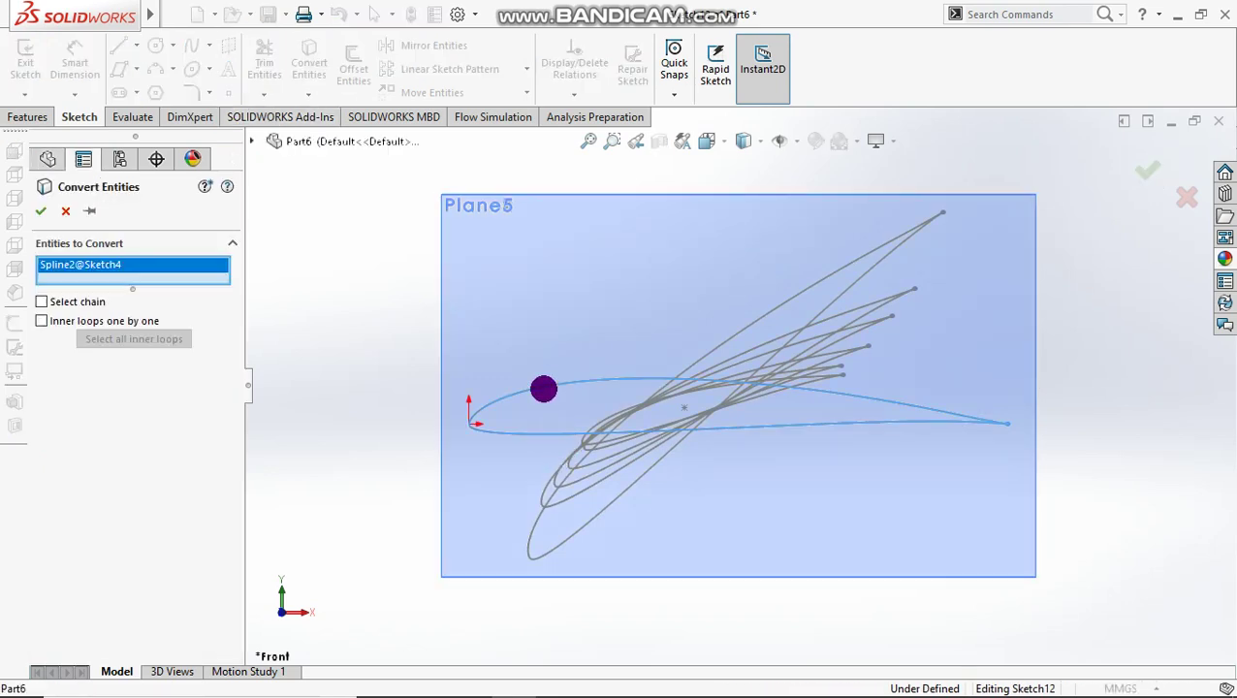
left_click(38, 204)
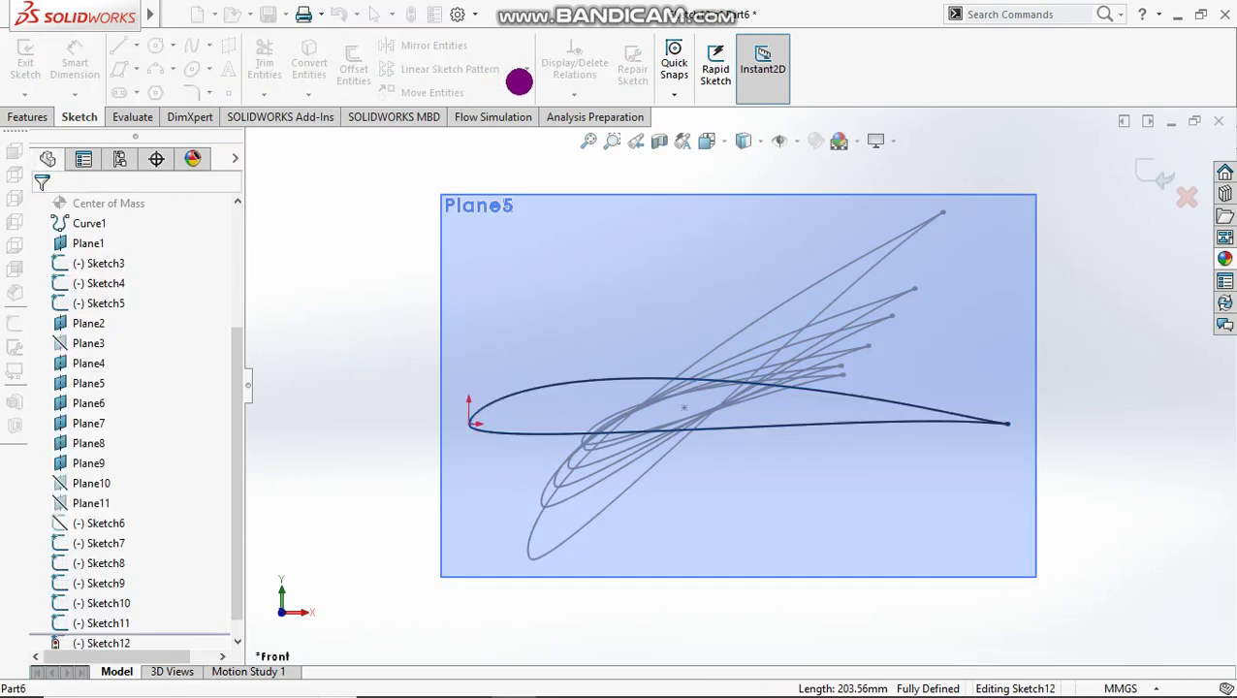
Step: Scale the converted airfoil spline on Plane9 by a factor of 0.4 about the center-of-mass point
left_click(525, 92)
left_click(466, 182)
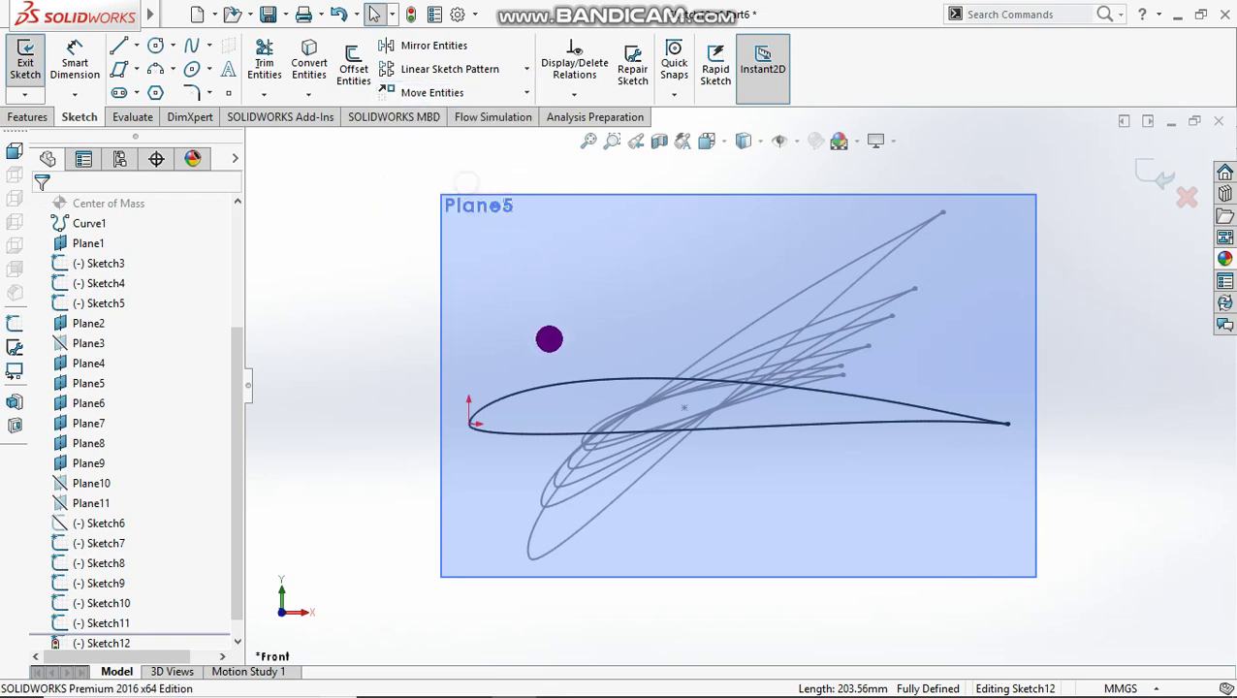
left_click(572, 384)
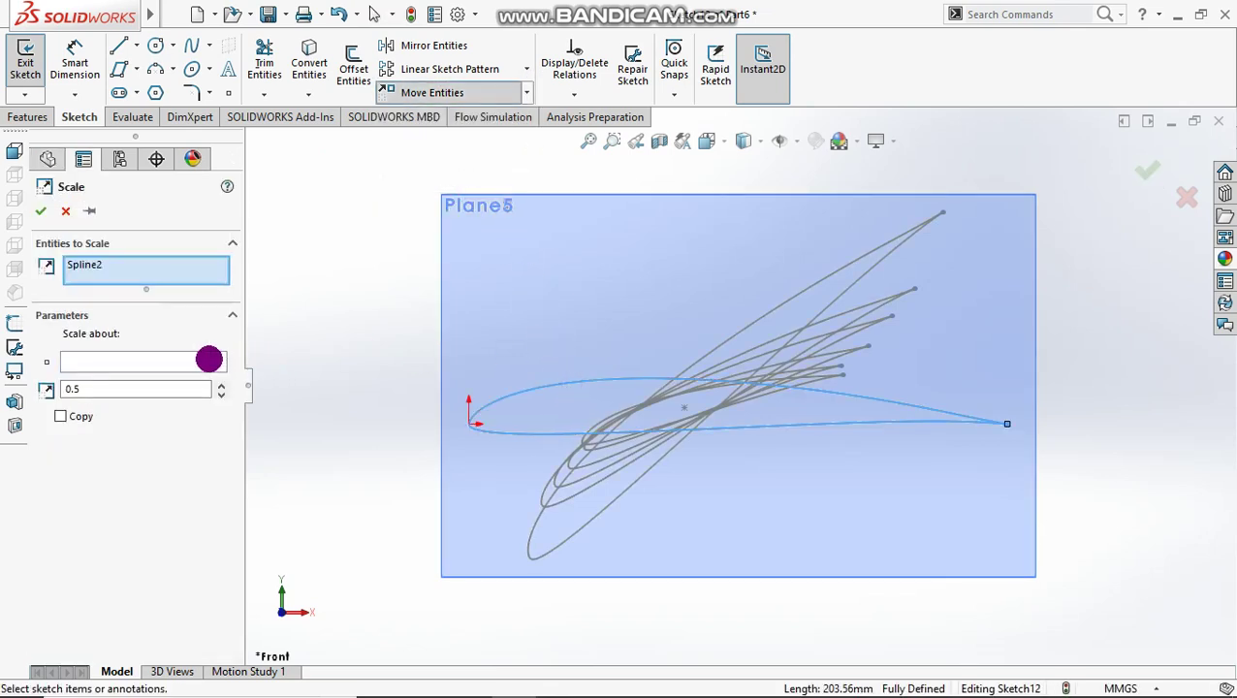
left_click(684, 408)
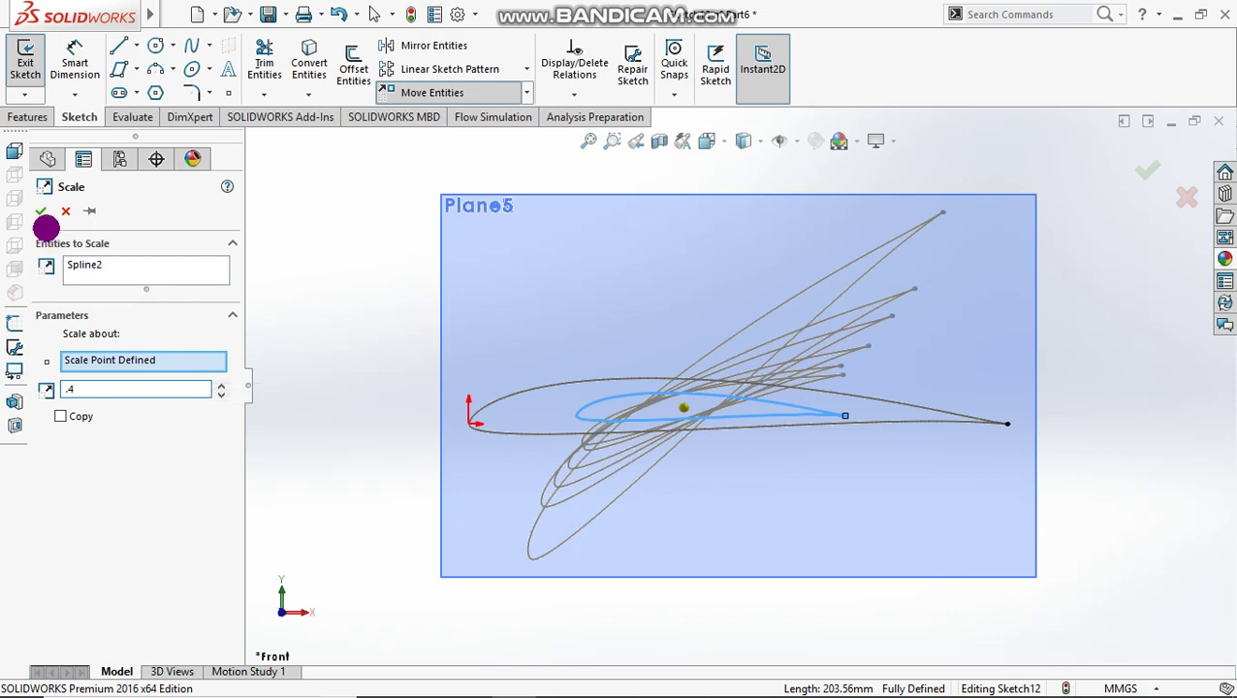
left_click(41, 210)
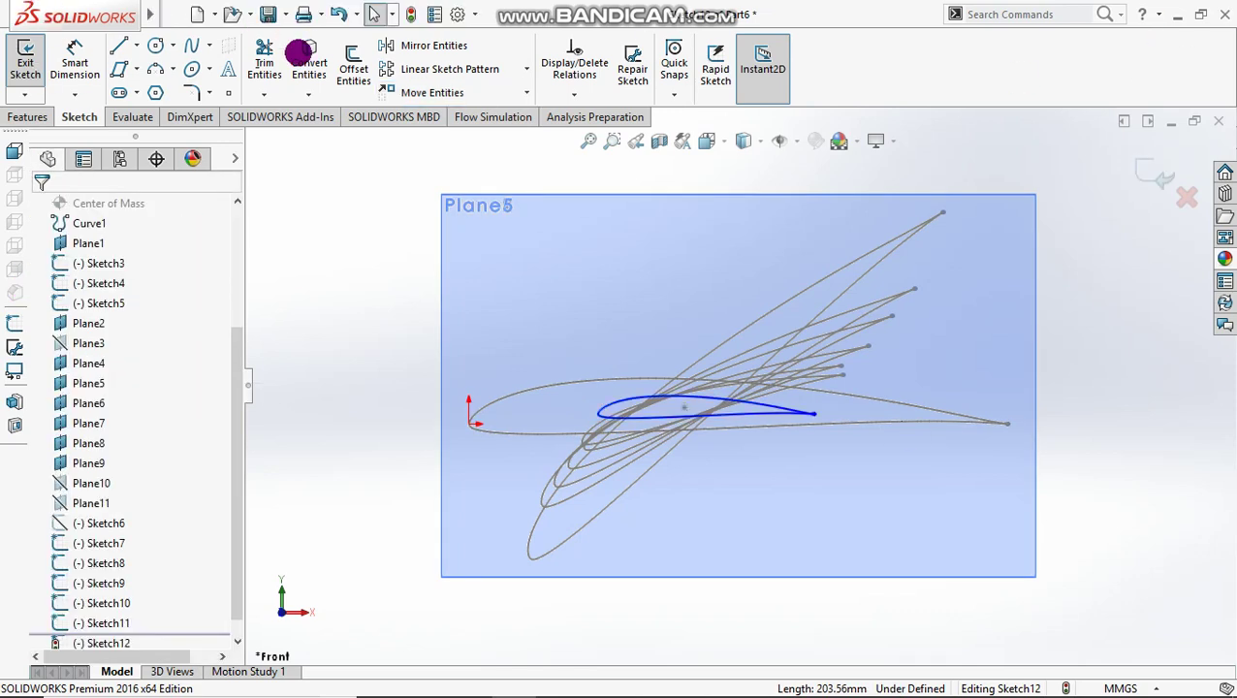
Step: Rotate the scaled airfoil on Plane9 by 12.8 degrees about the center-of-mass point and finish the sketch
left_click(525, 90)
left_click(473, 157)
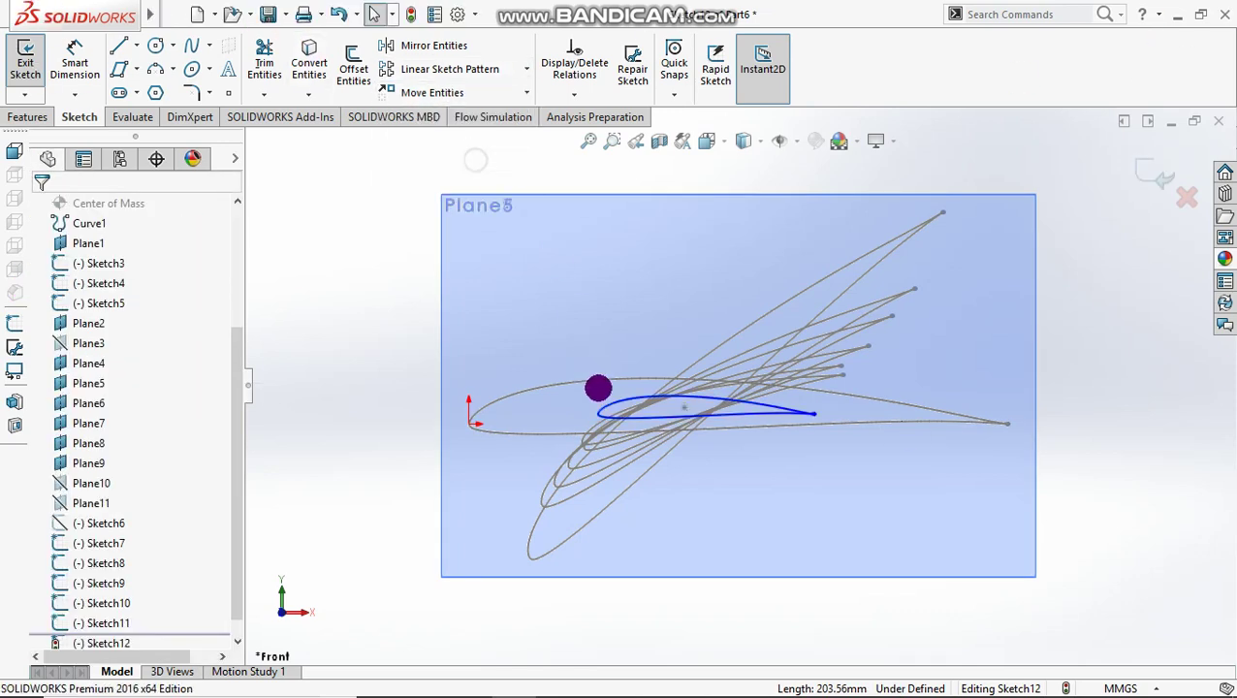
left_click(628, 402)
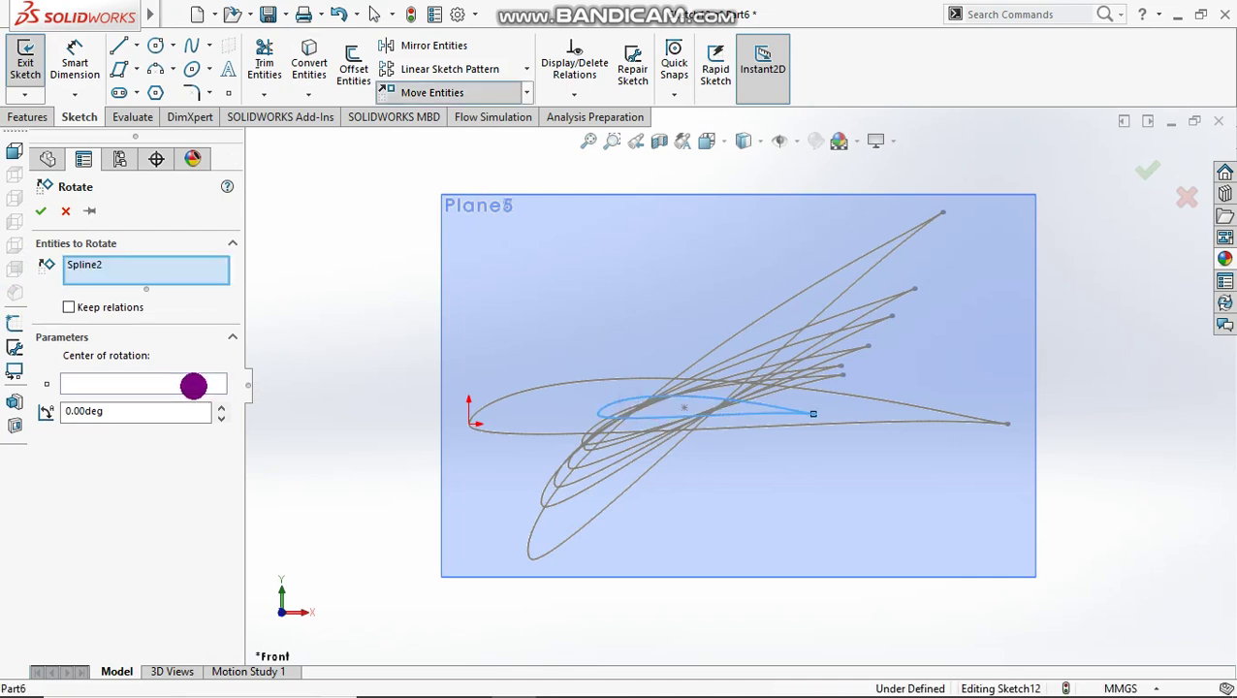
left_click(193, 385)
left_click(682, 407)
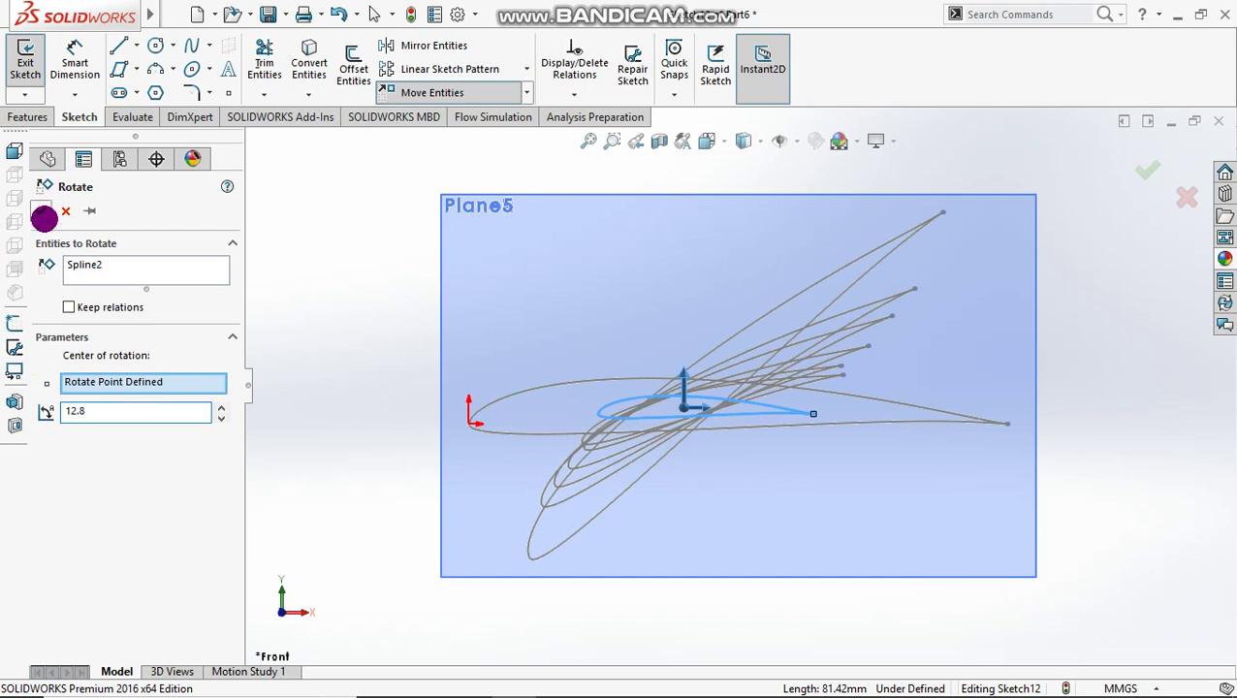
left_click(44, 218)
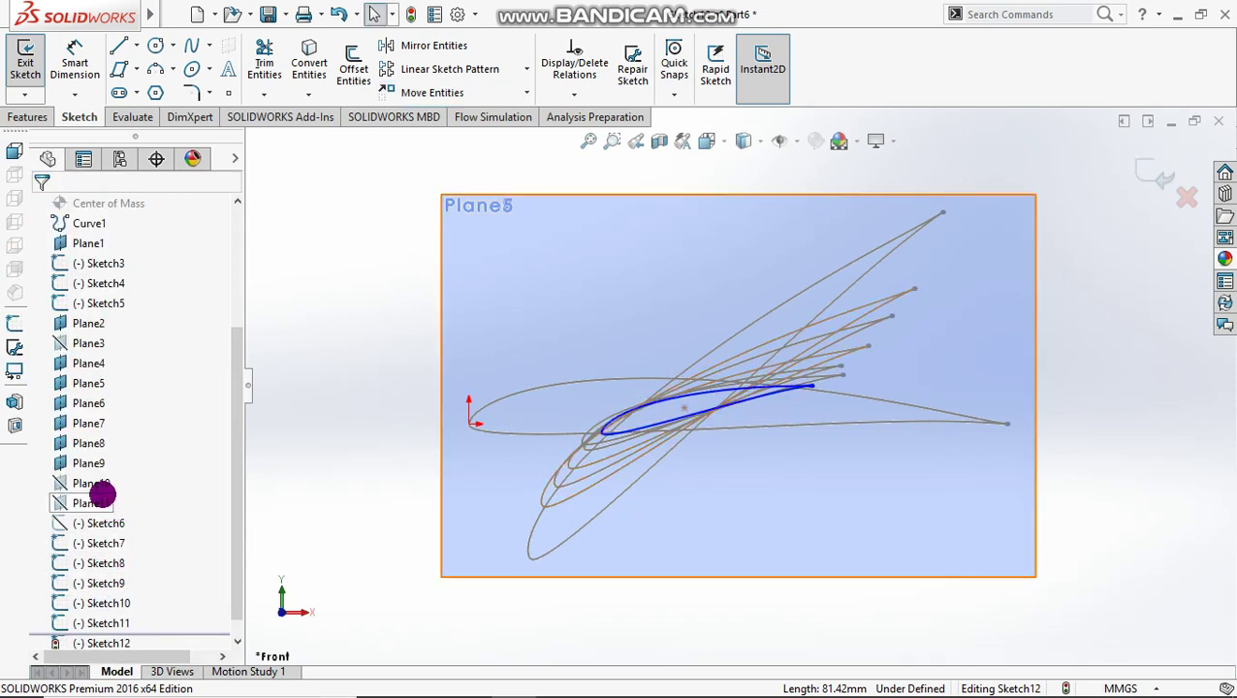
left_click(94, 482)
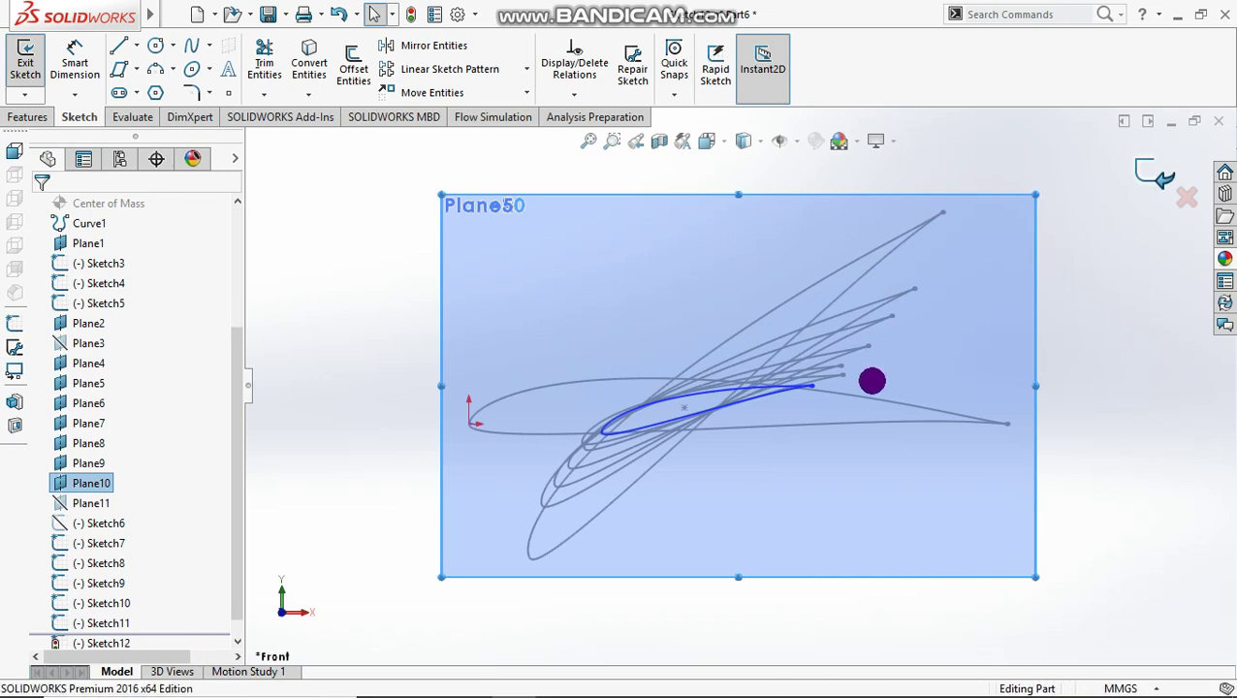
key("ctrl+b")
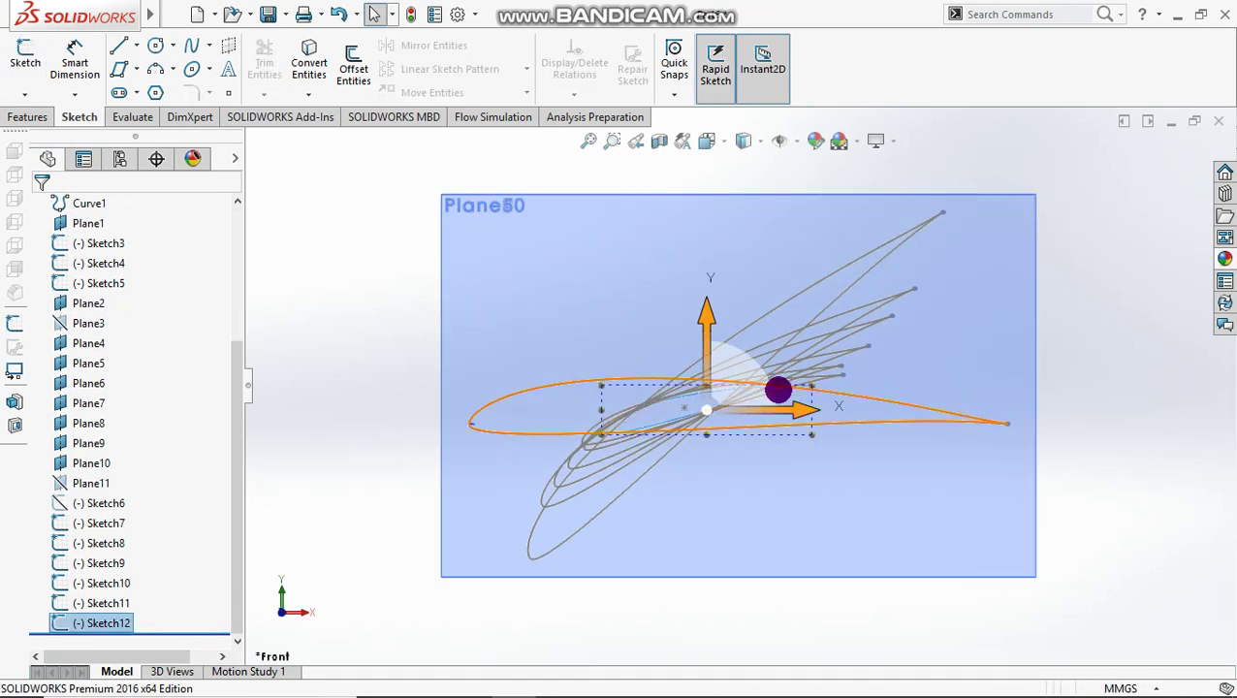
Step: Delete the unused Plane10 beyond the last airfoil profile
key("ctrl+7")
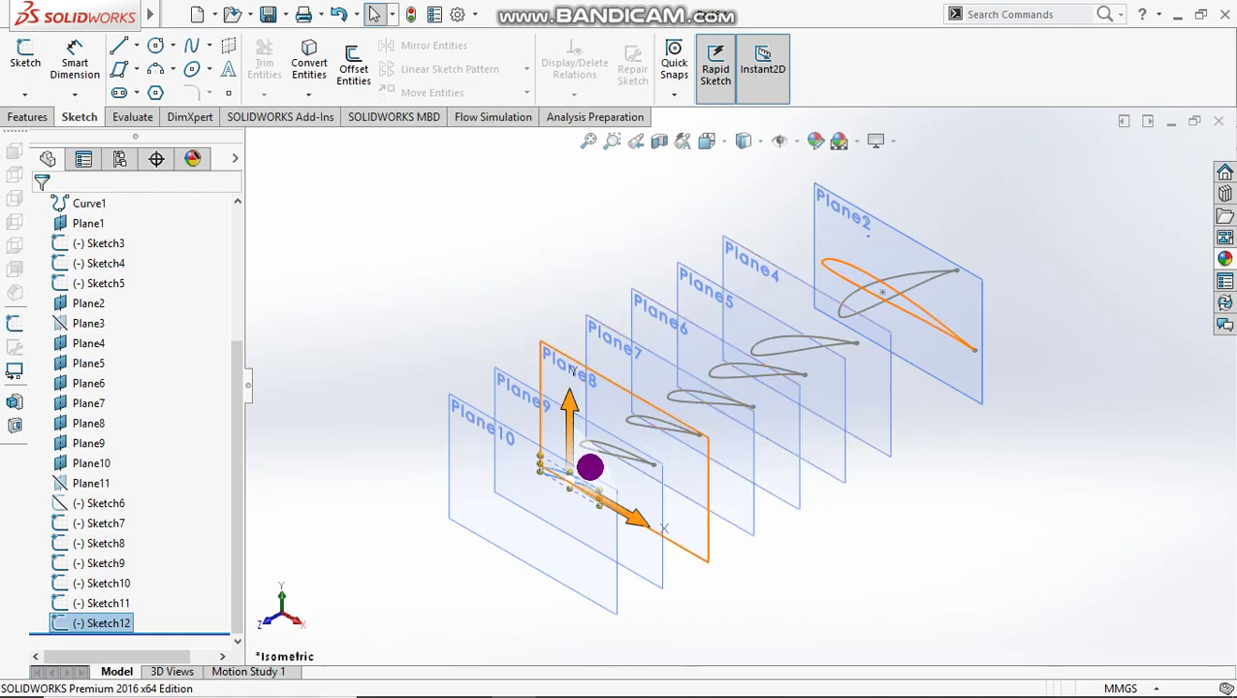
left_click(467, 488)
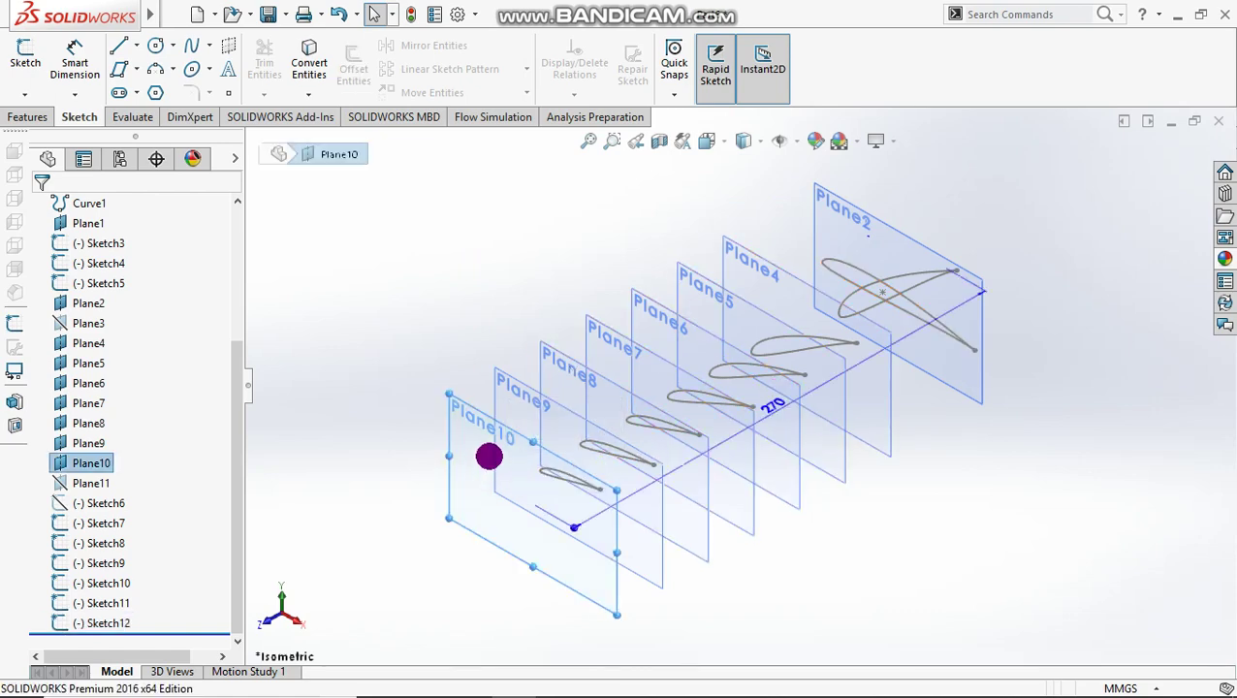
key("Delete")
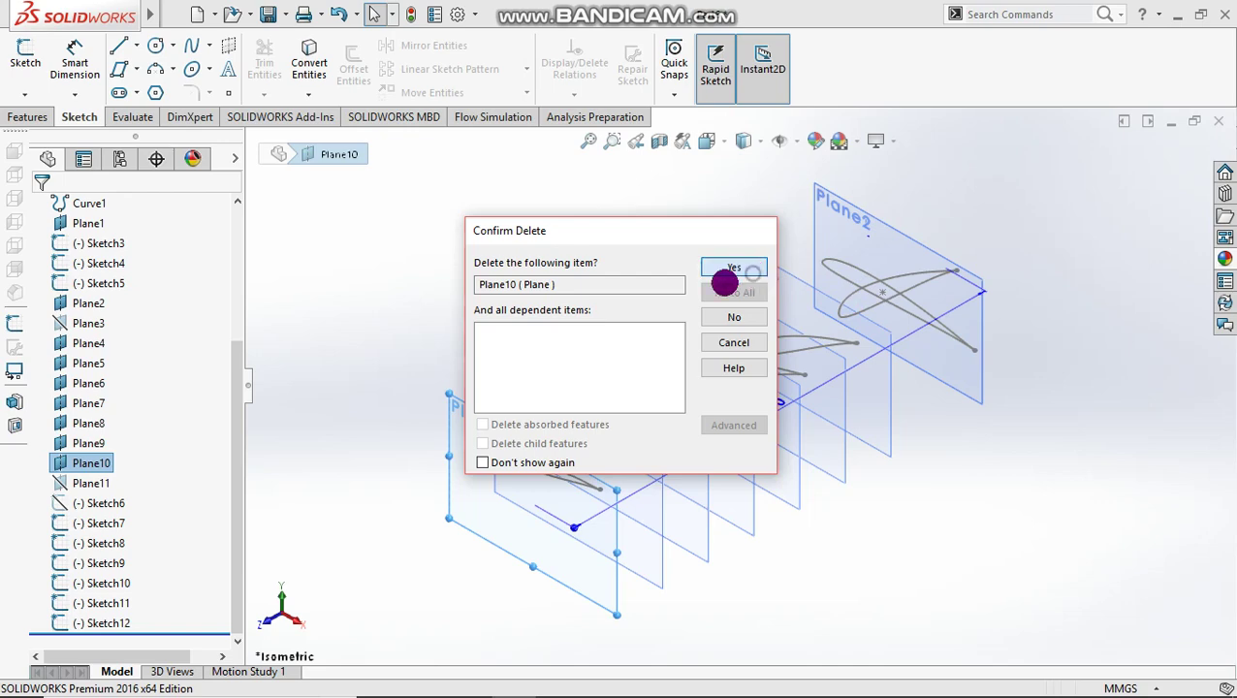
left_click(729, 272)
left_click(527, 407)
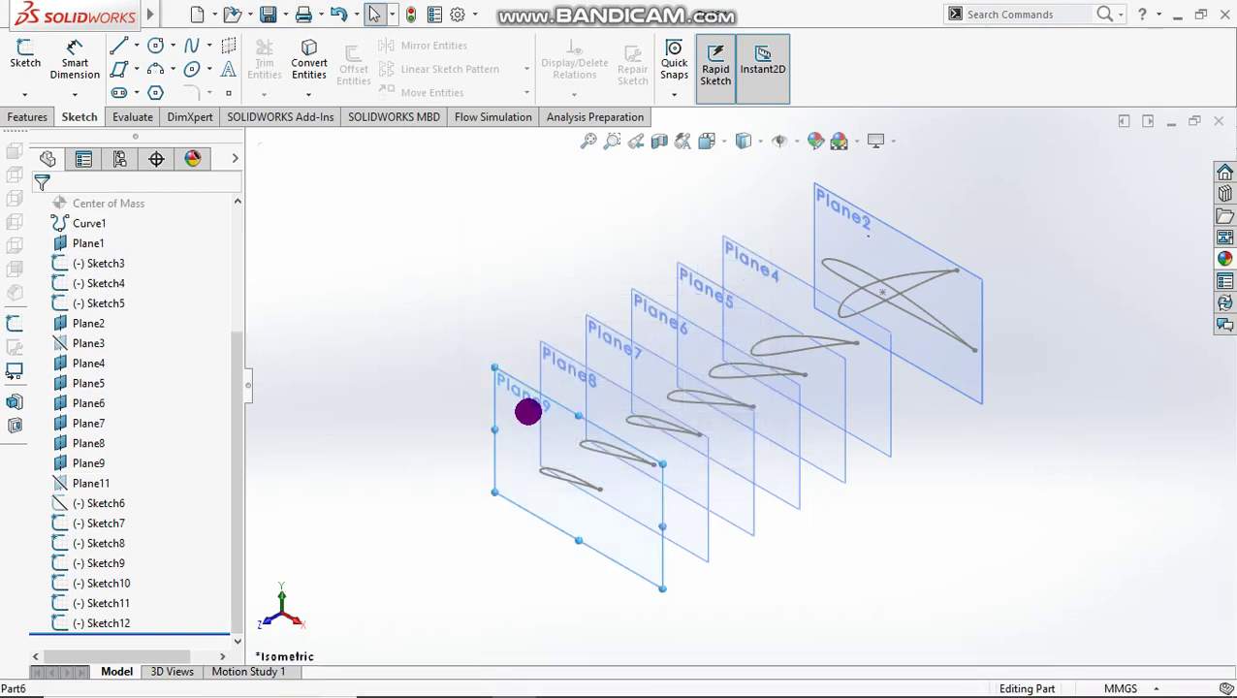
middle_click_drag(529, 418, 651, 684)
left_click(602, 680)
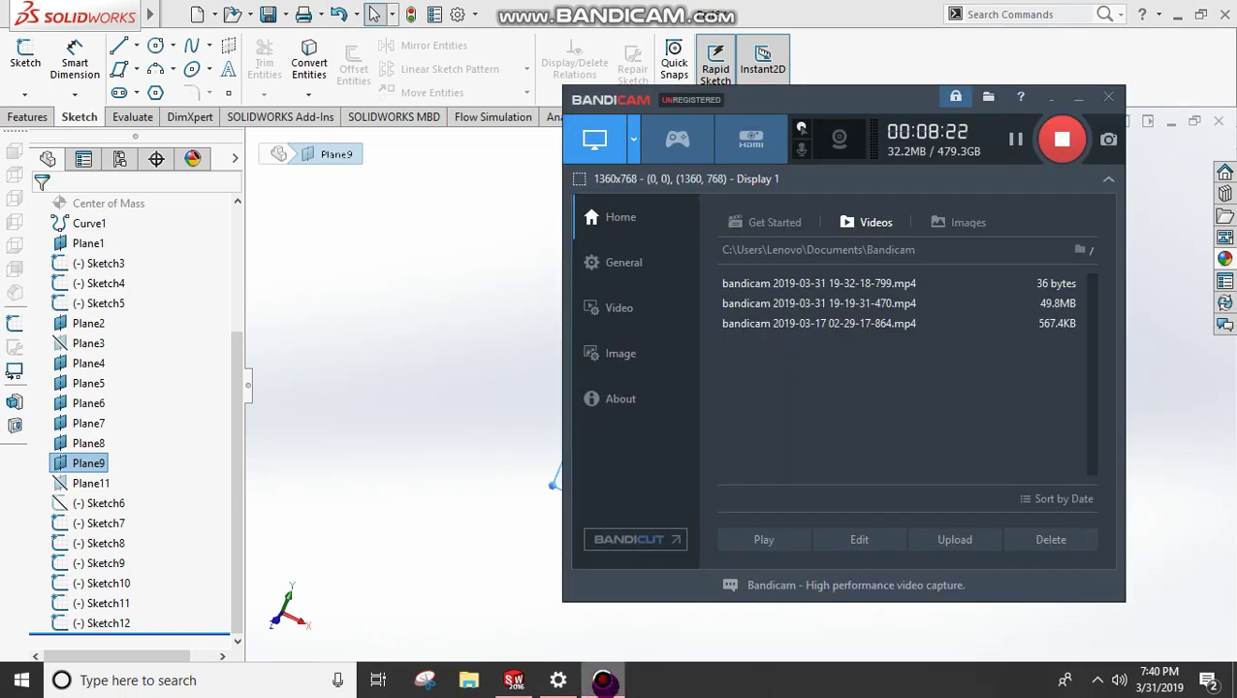
key("Escape")
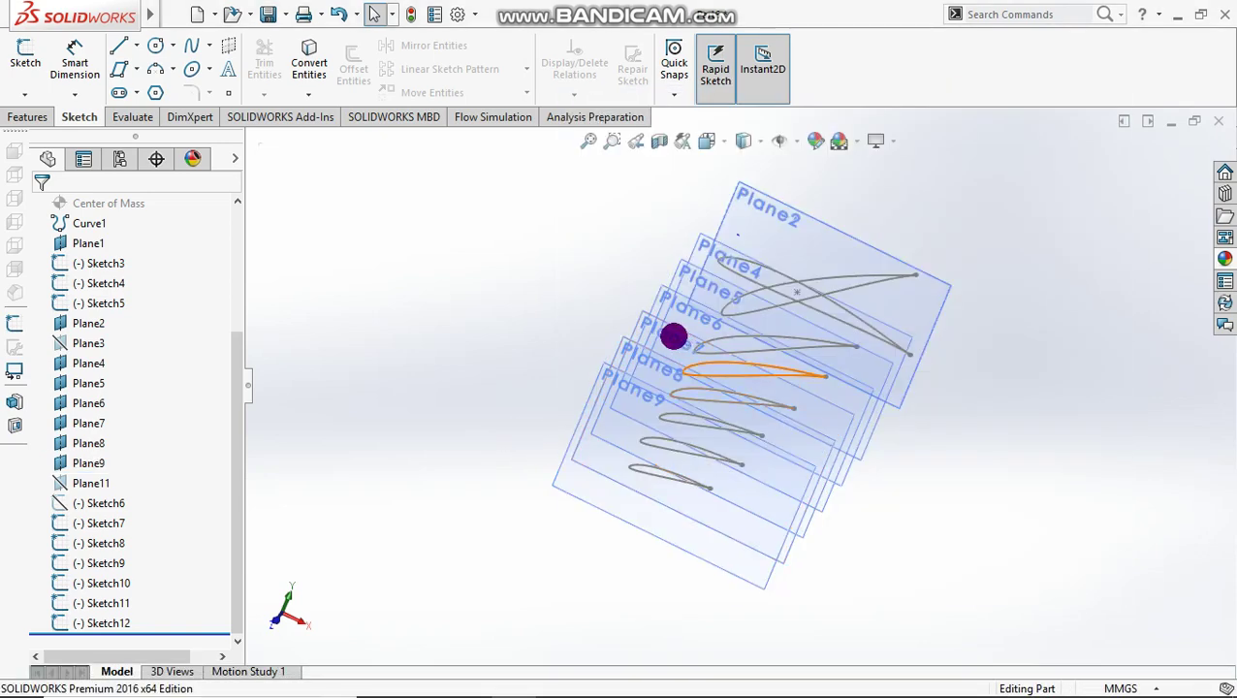
middle_click_drag(760, 347, 699, 362)
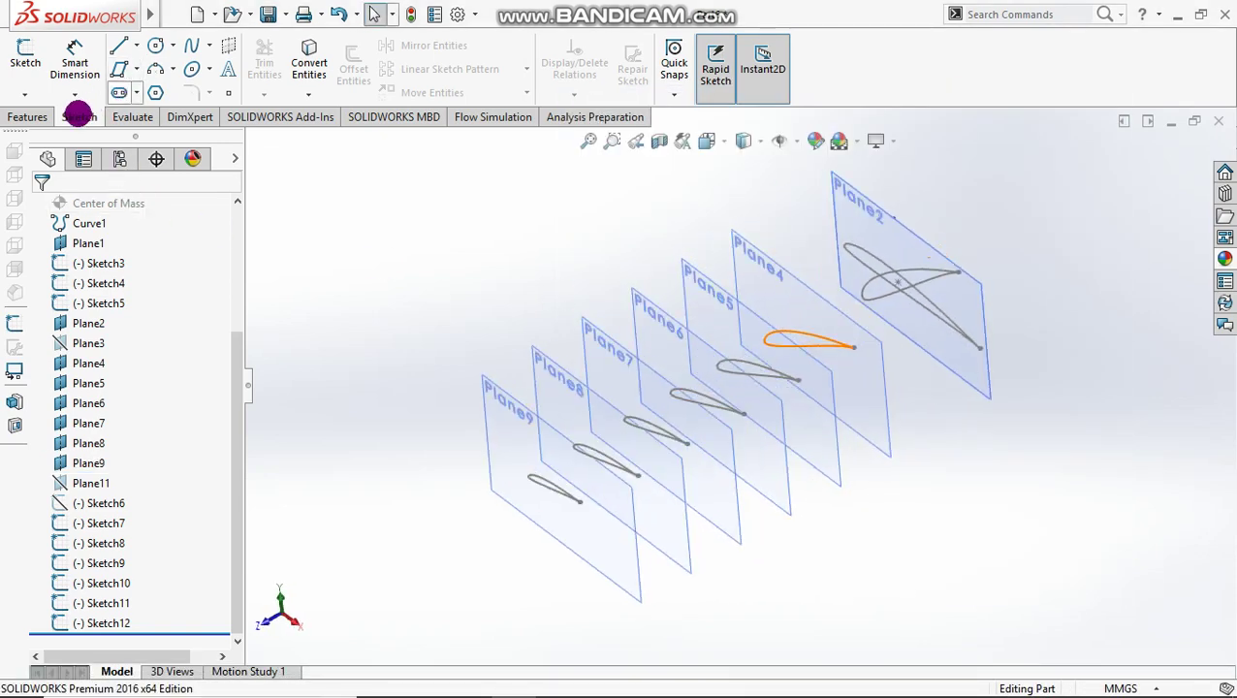
Step: Delete Sketch4, the unrotated airfoil profile overlapping the rotated one on Plane2
left_click(34, 120)
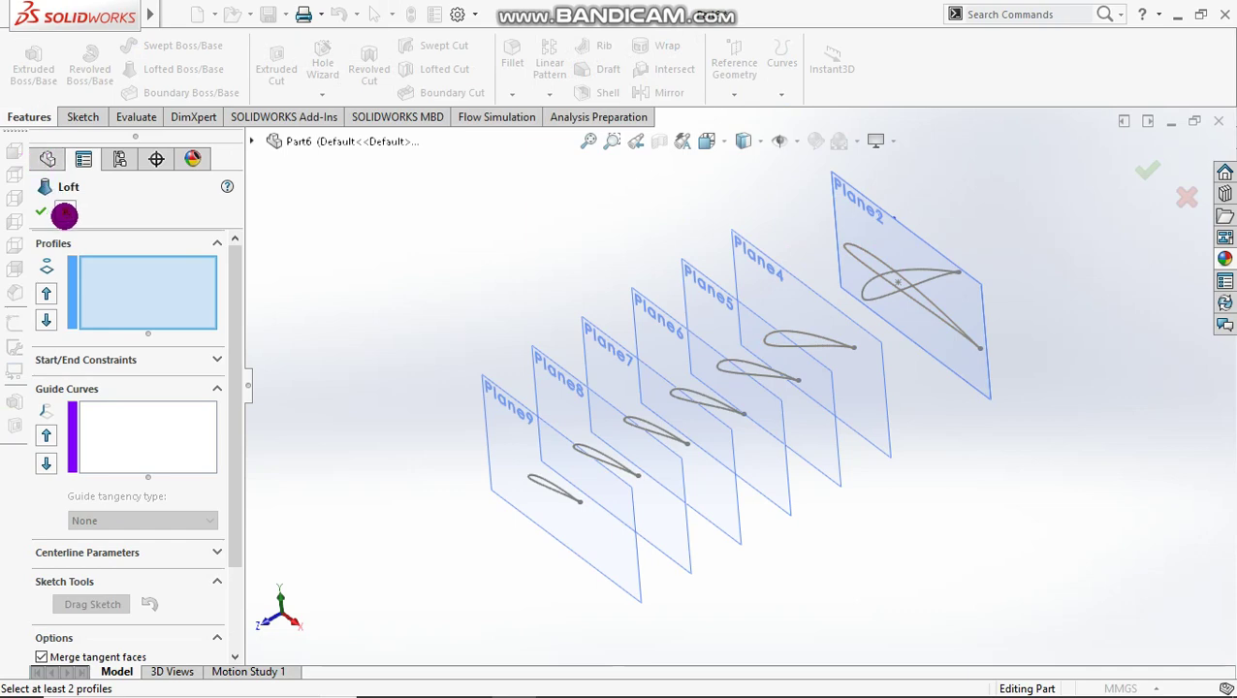
left_click(64, 215)
left_click(872, 254)
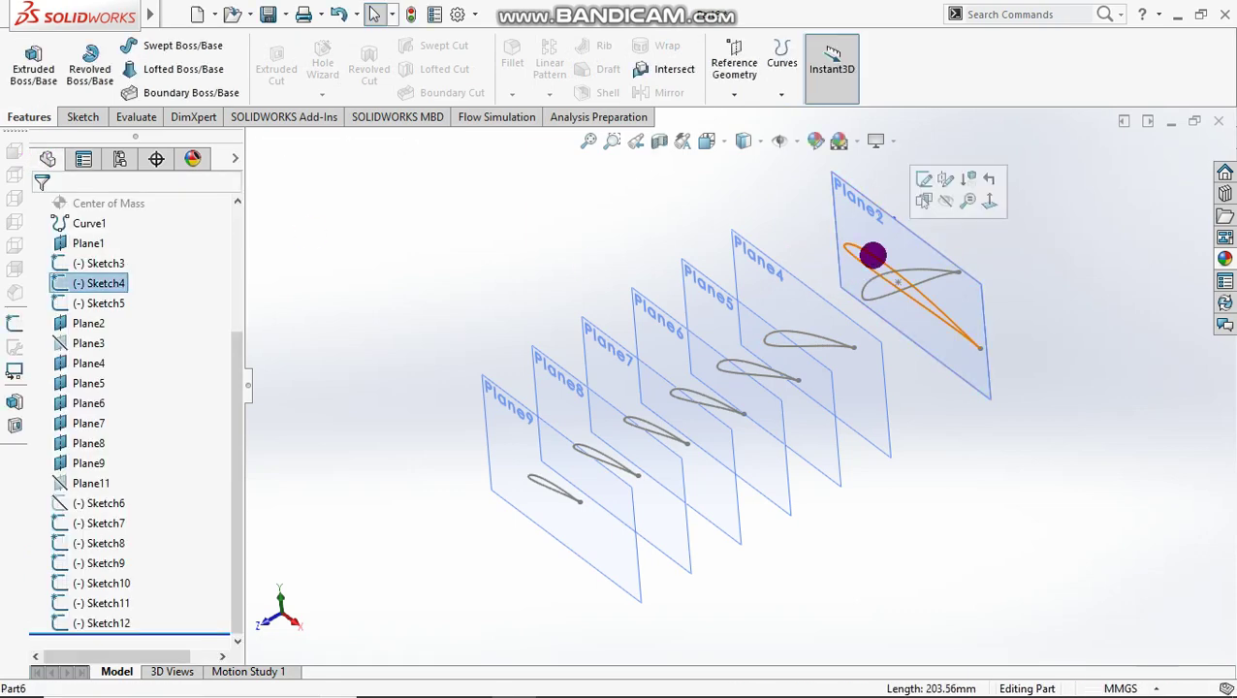
key("Delete")
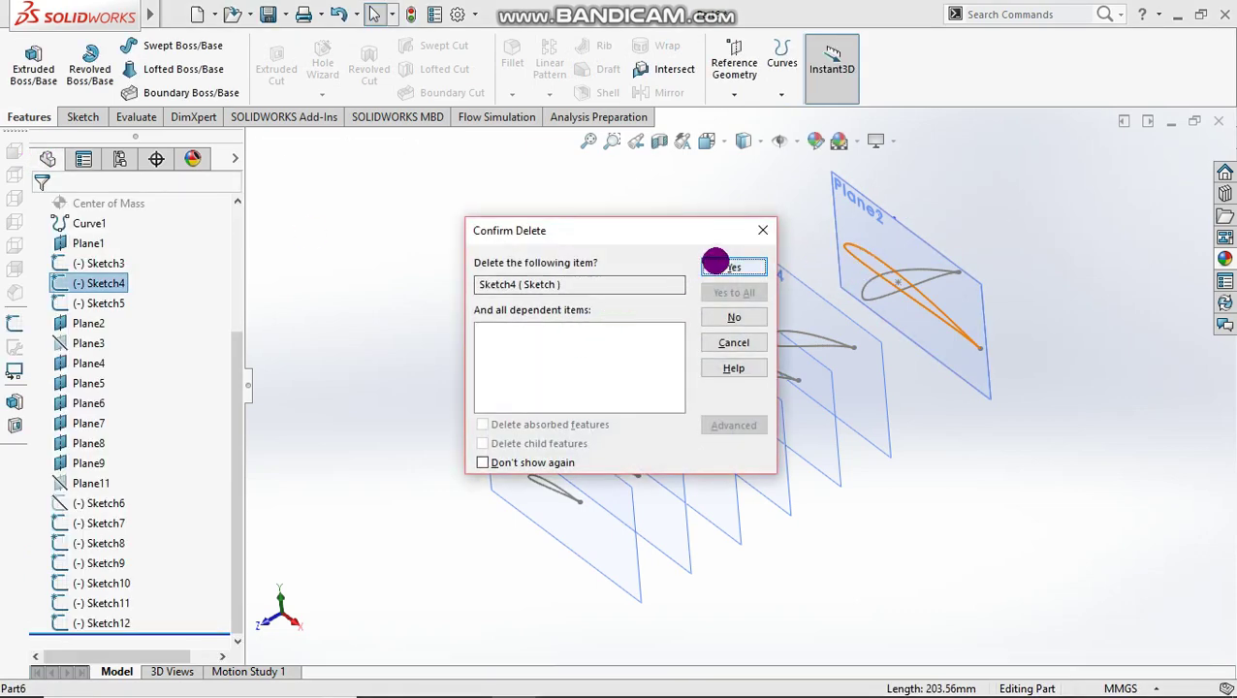
left_click(717, 265)
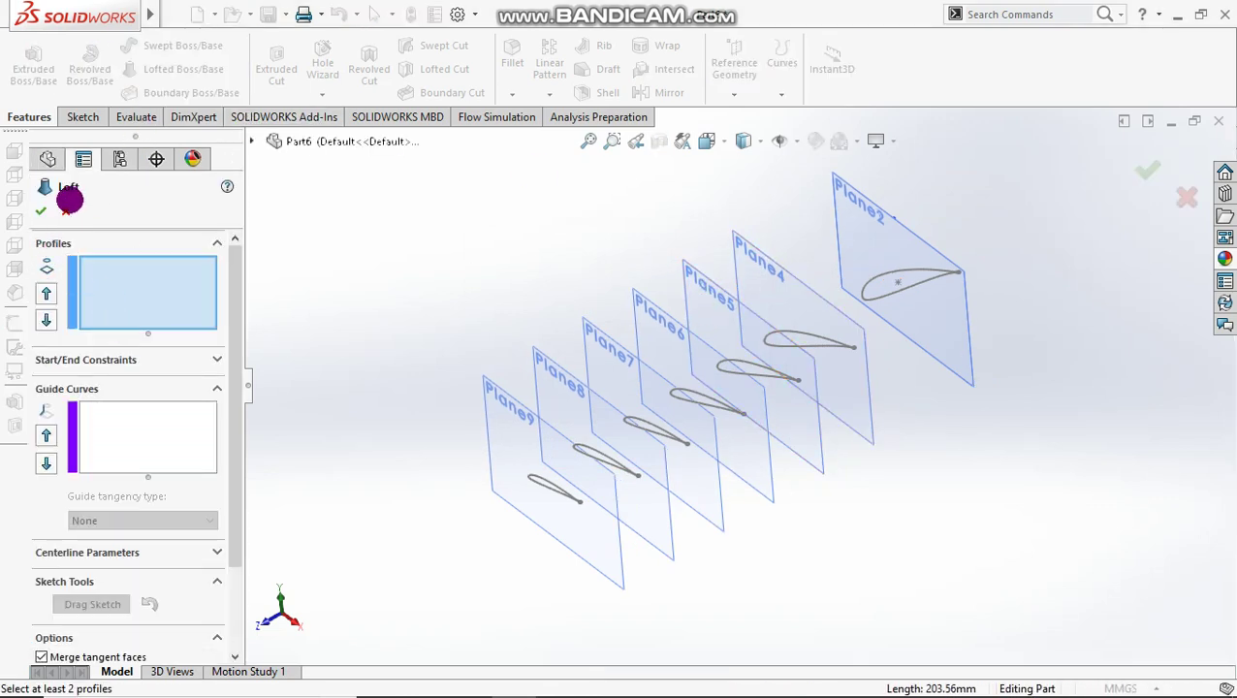
left_click(66, 210)
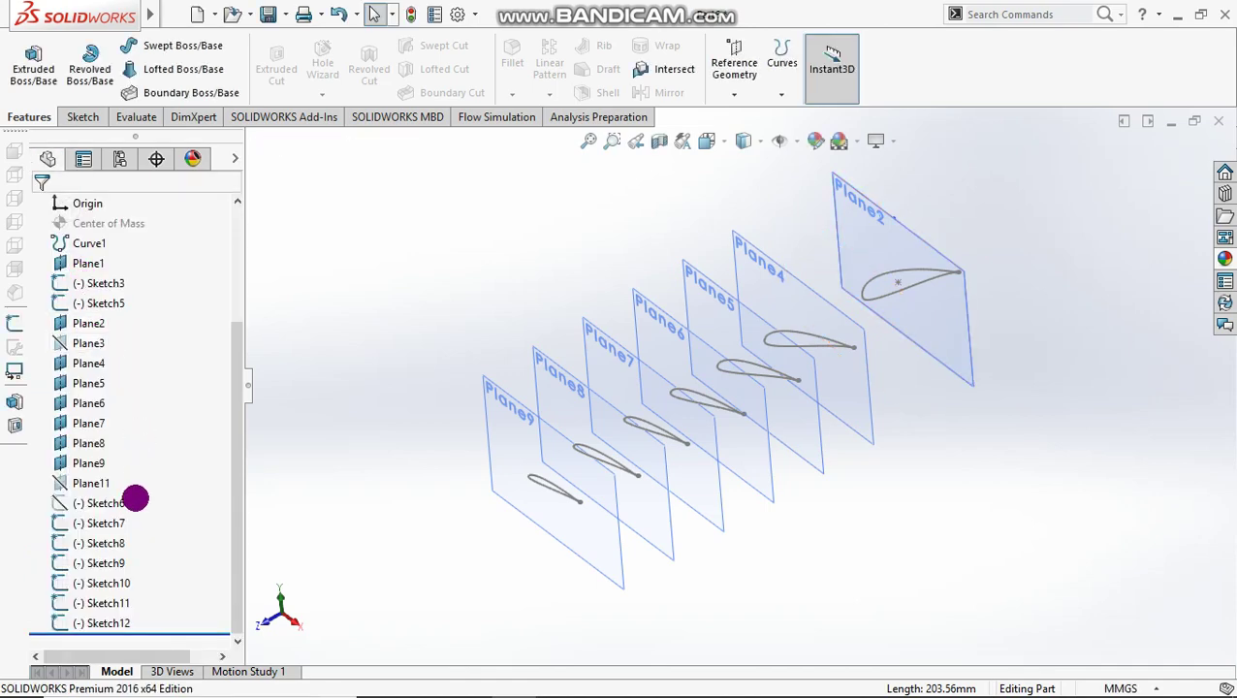
Step: Show the hidden airfoil profile Sketch6 between Plane2 and Plane4
left_click(112, 500)
left_click(140, 462)
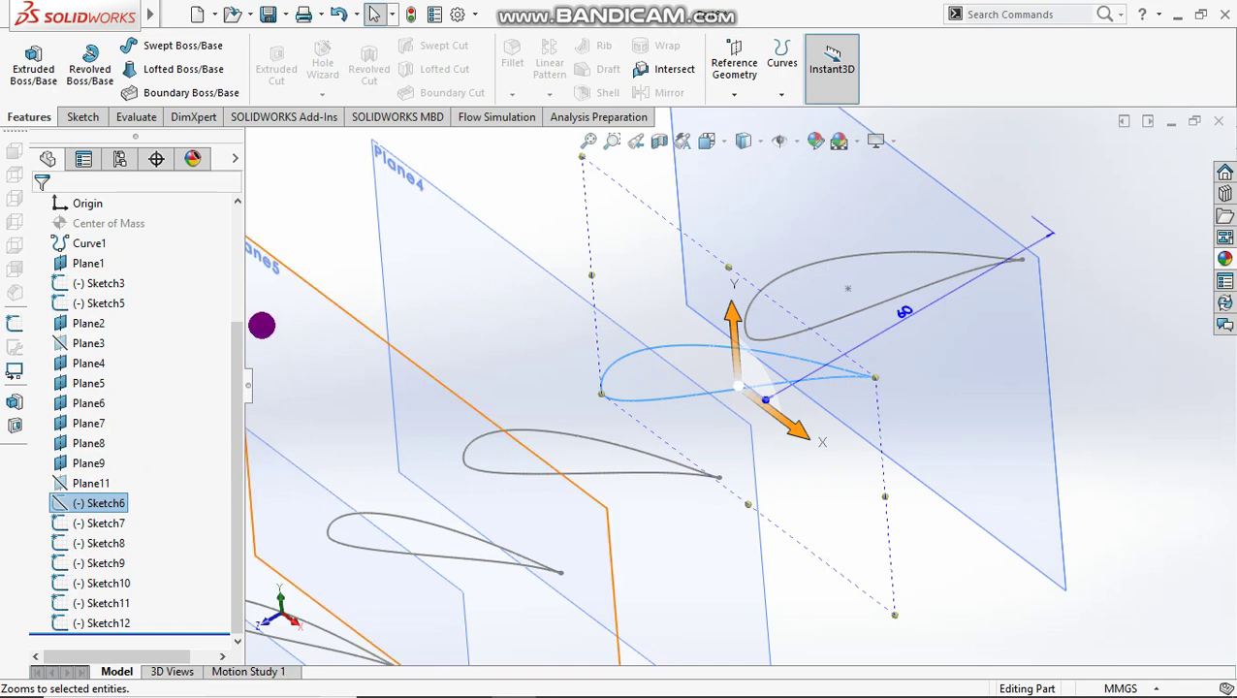
left_click(277, 212)
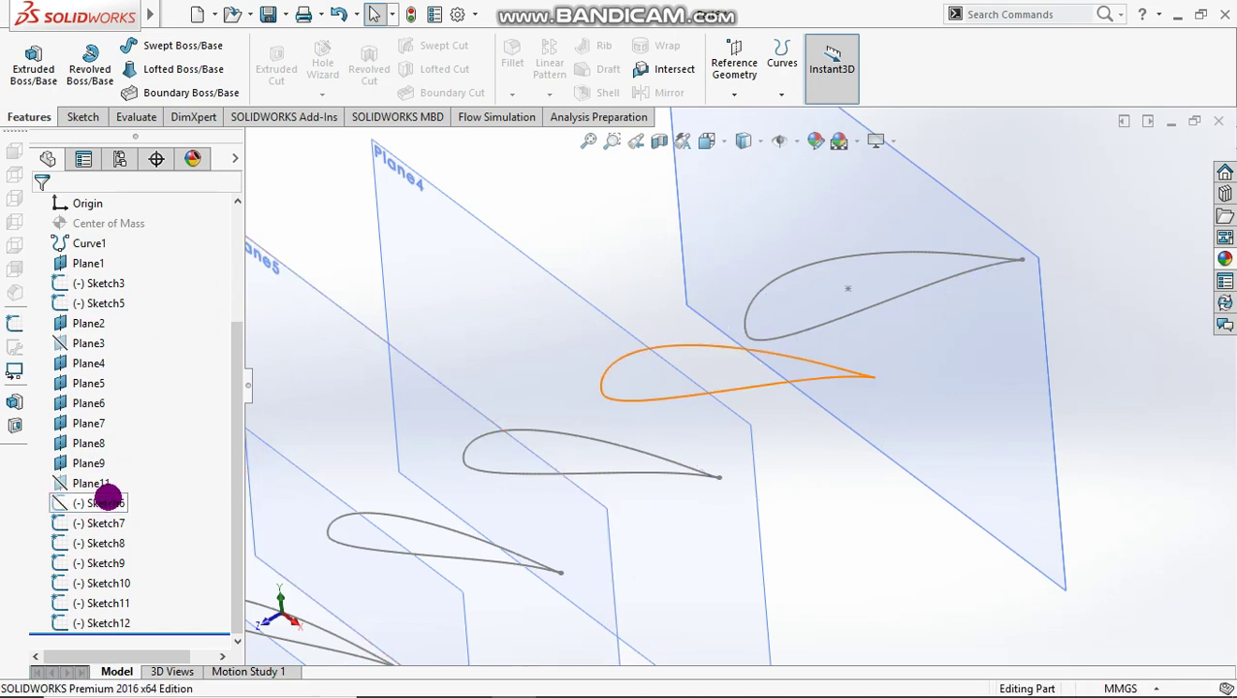
left_click(82, 500)
left_click(497, 400)
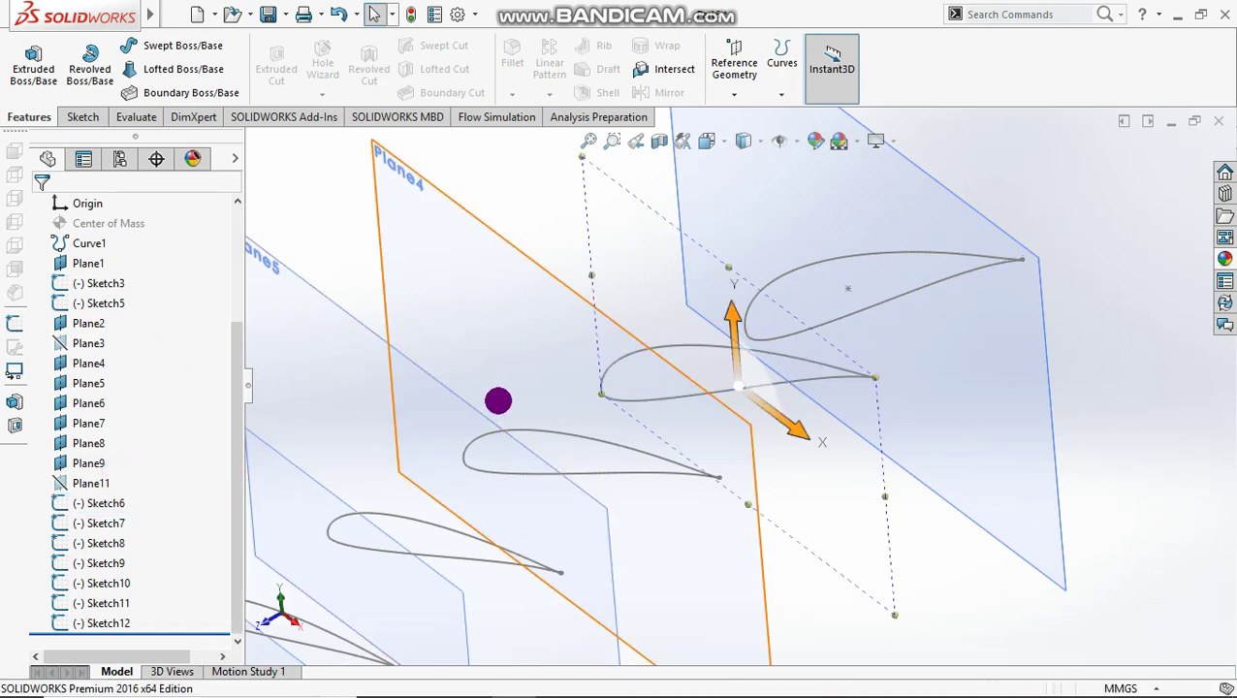
key("ctrl+7")
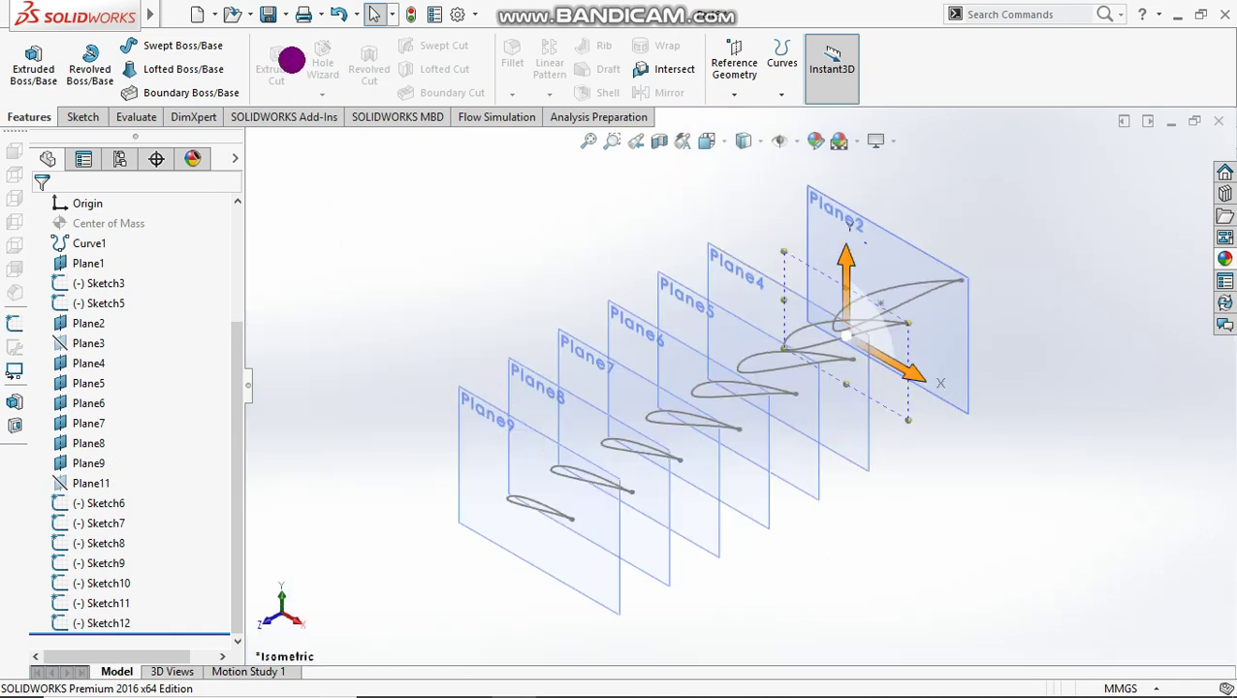
Step: Start a Loft using the airfoil profiles Sketch5 on Plane2 and Sketch6, with their connectors near the leading edge
left_click(159, 66)
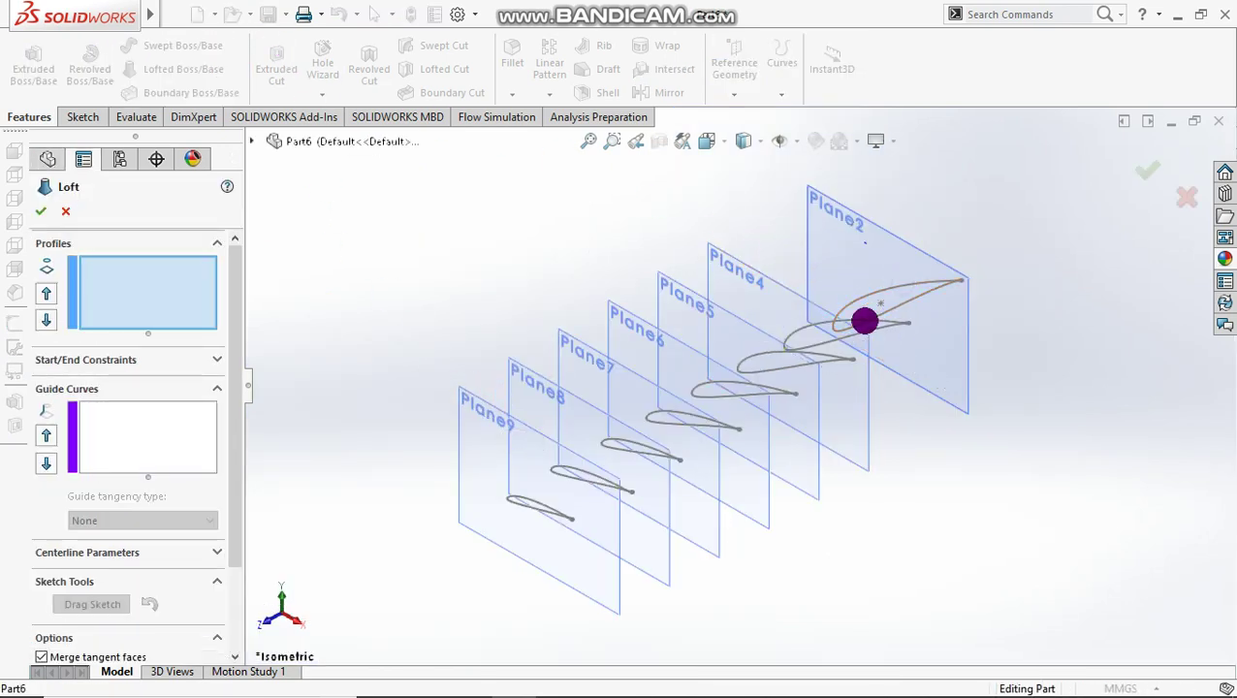
left_click(865, 320)
left_click(866, 319)
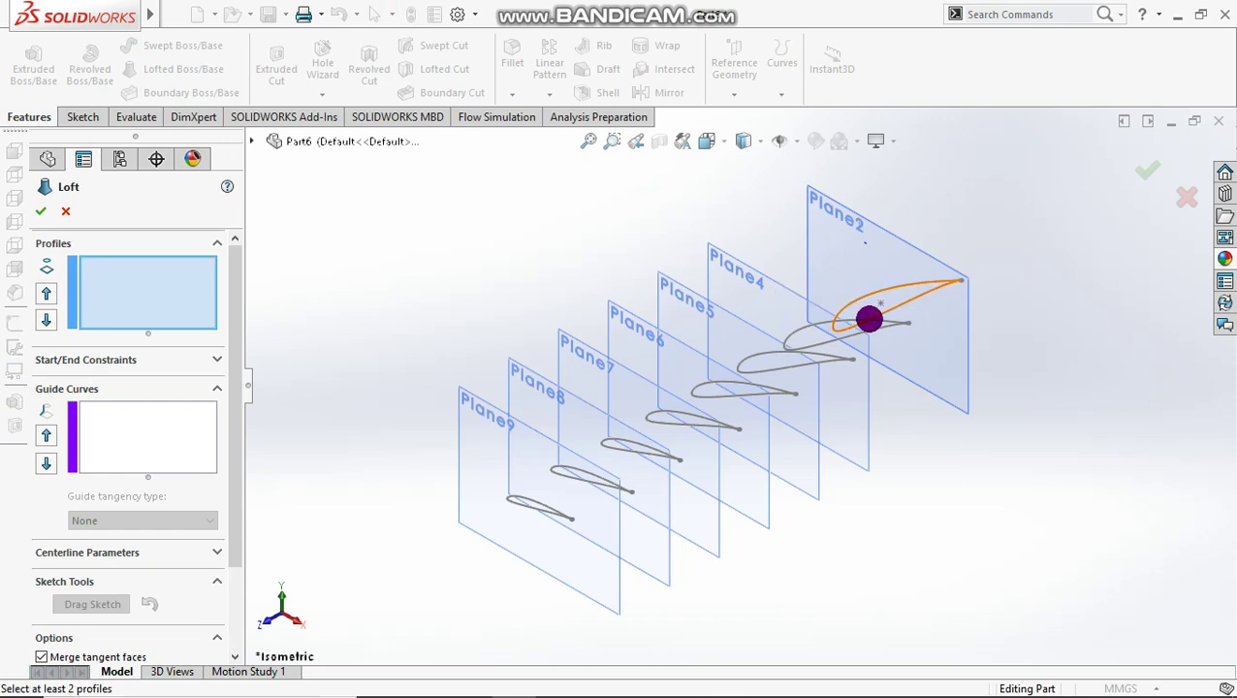
mouse_move(873, 326)
middle_mouse_down()
mouse_move(881, 365)
mouse_move(802, 246)
middle_mouse_up()
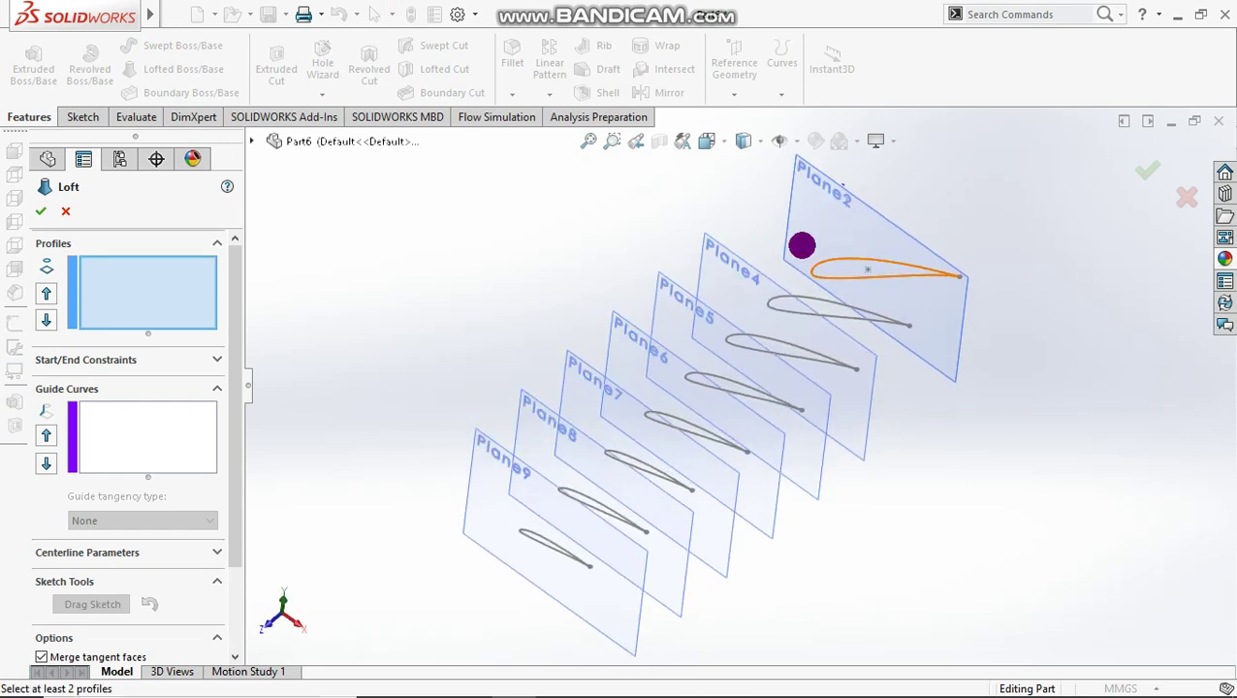
left_click(824, 261)
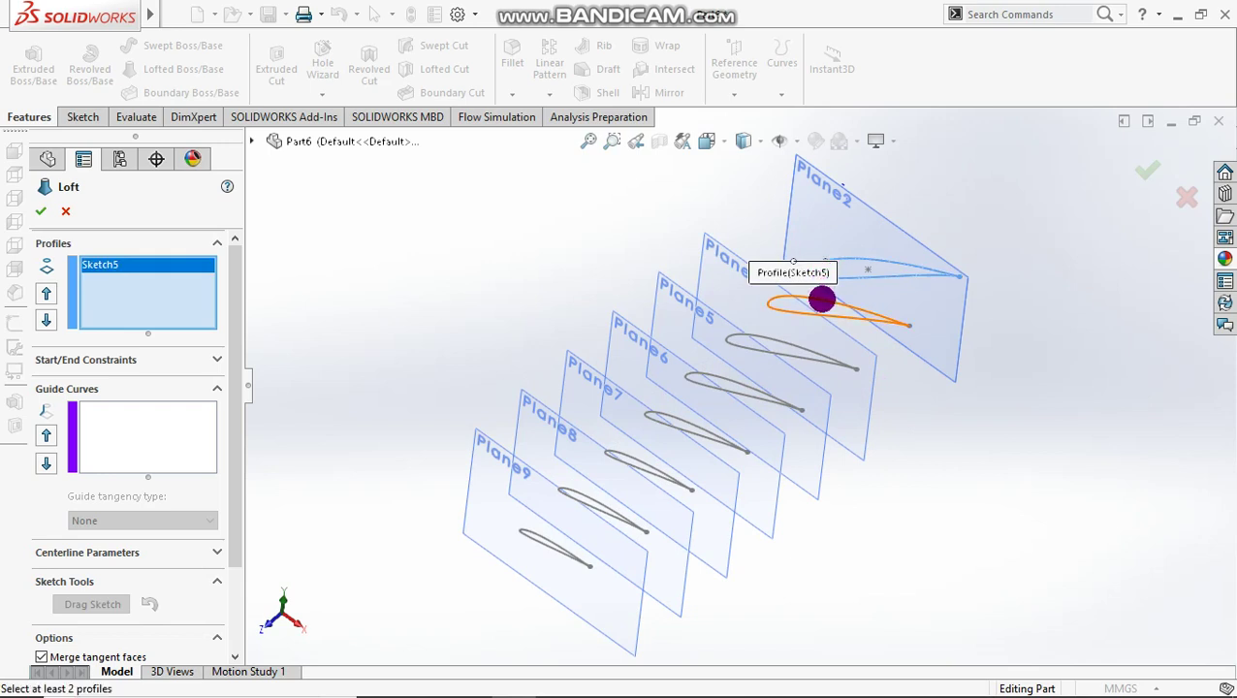
left_click(821, 302)
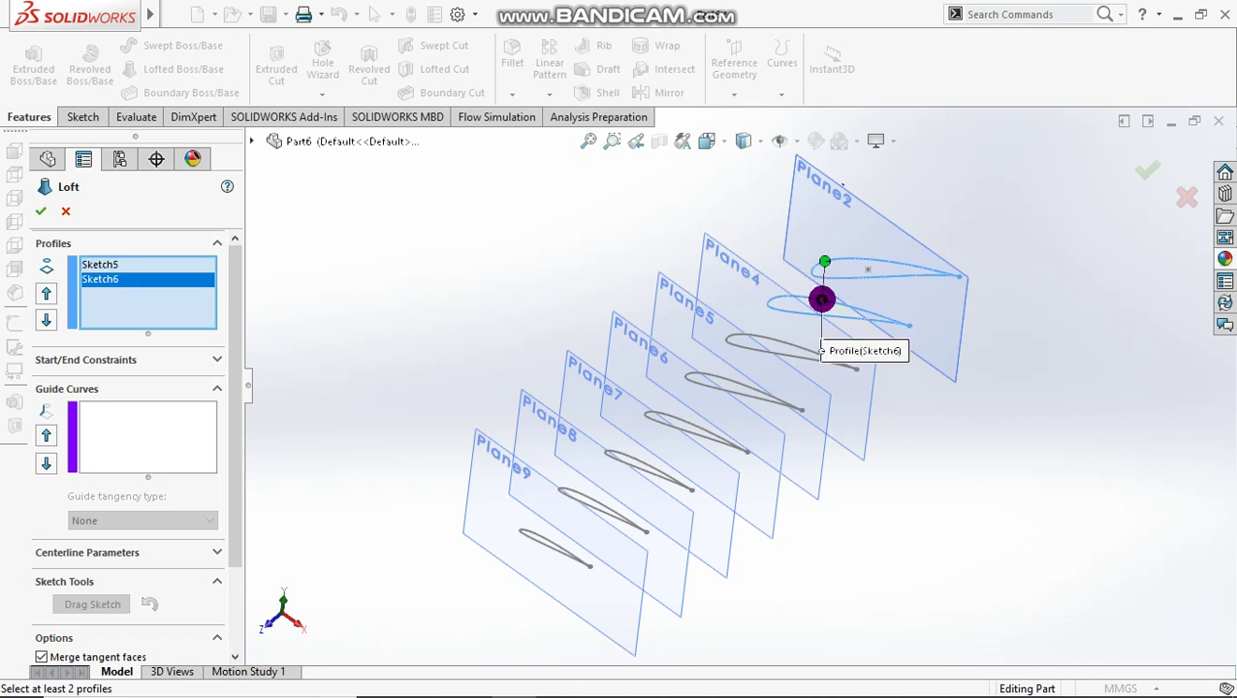
middle_click_drag(843, 185, 816, 117)
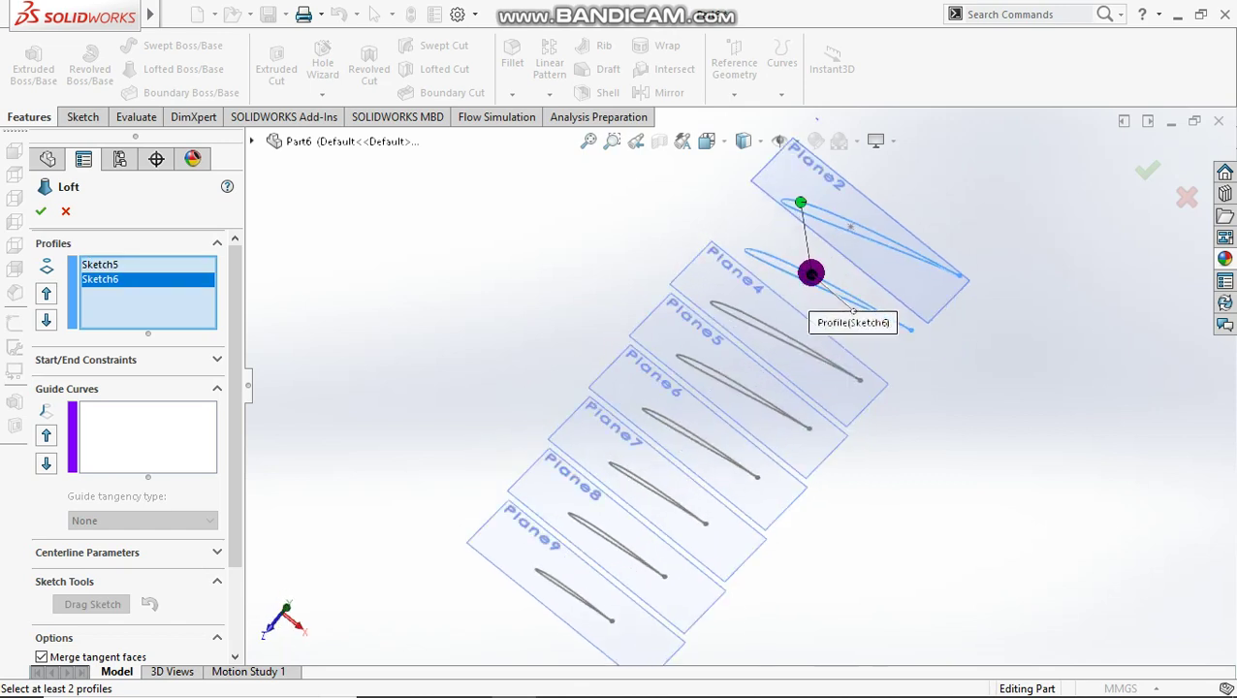
left_click_drag(791, 272, 766, 255)
scroll(768, 260, "down", 5)
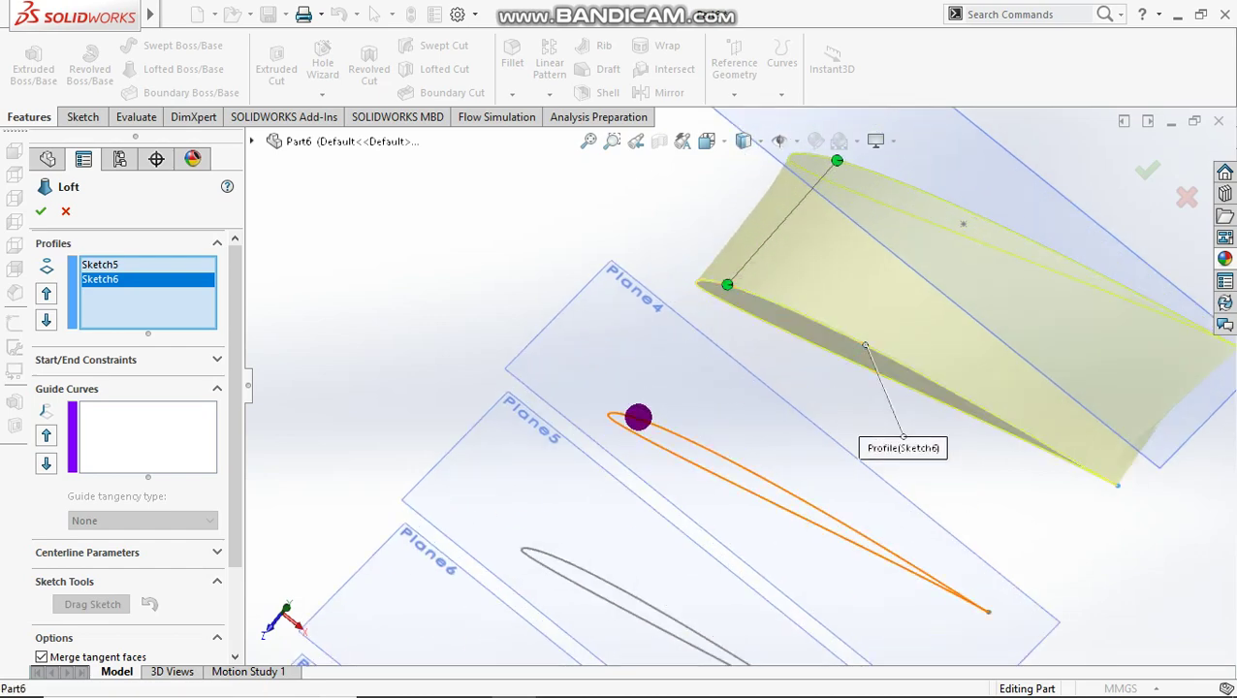
Step: Add the remaining airfoil profiles Sketch7 through Sketch12 to the loft in order, picking each one near its leading edge
left_click(638, 417)
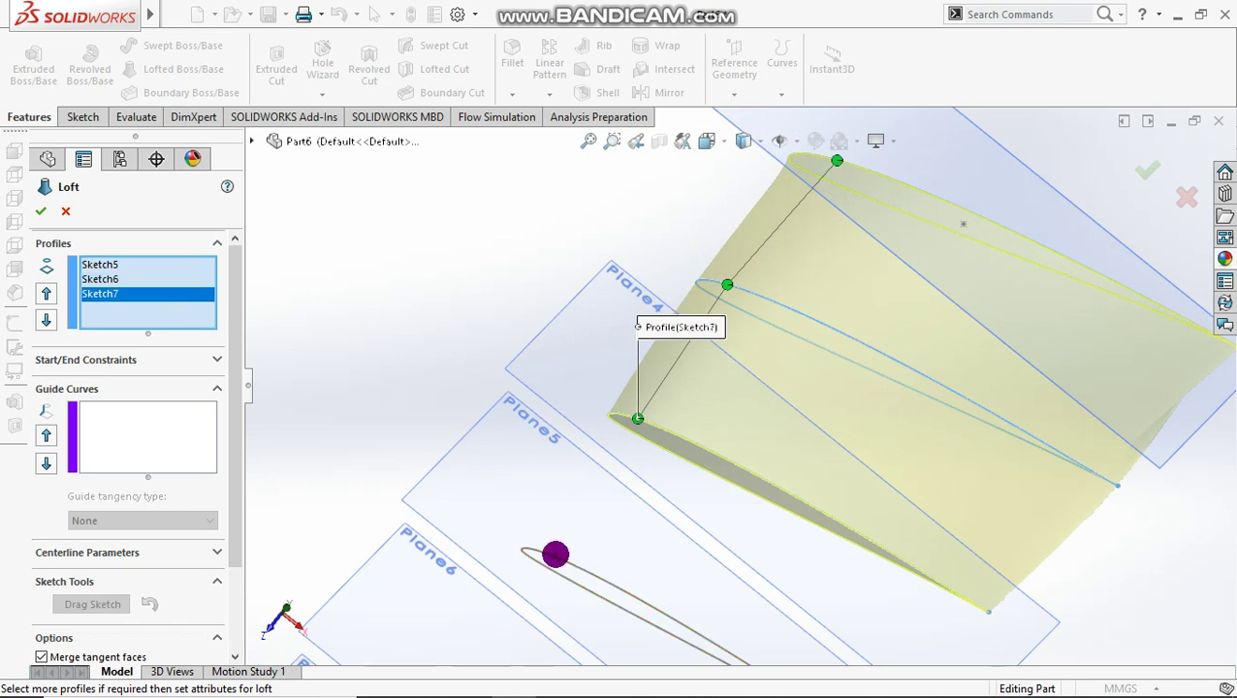
left_click(555, 556)
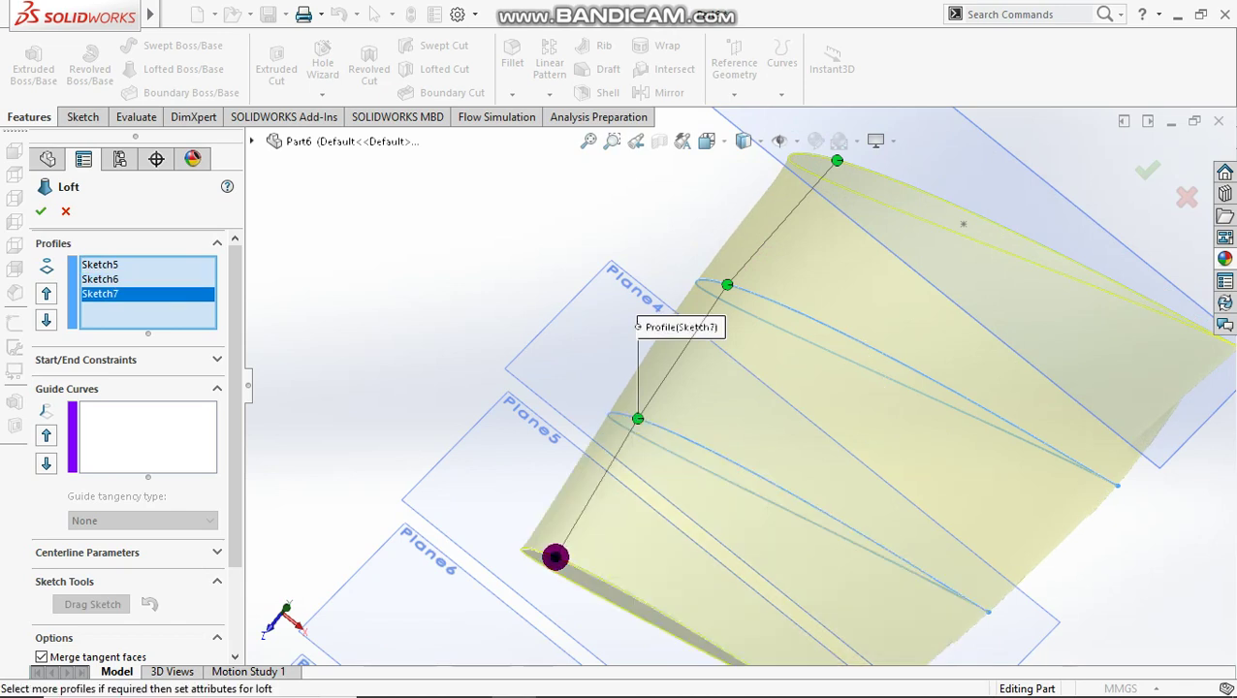
left_click(657, 485)
scroll(657, 484, "up", 3)
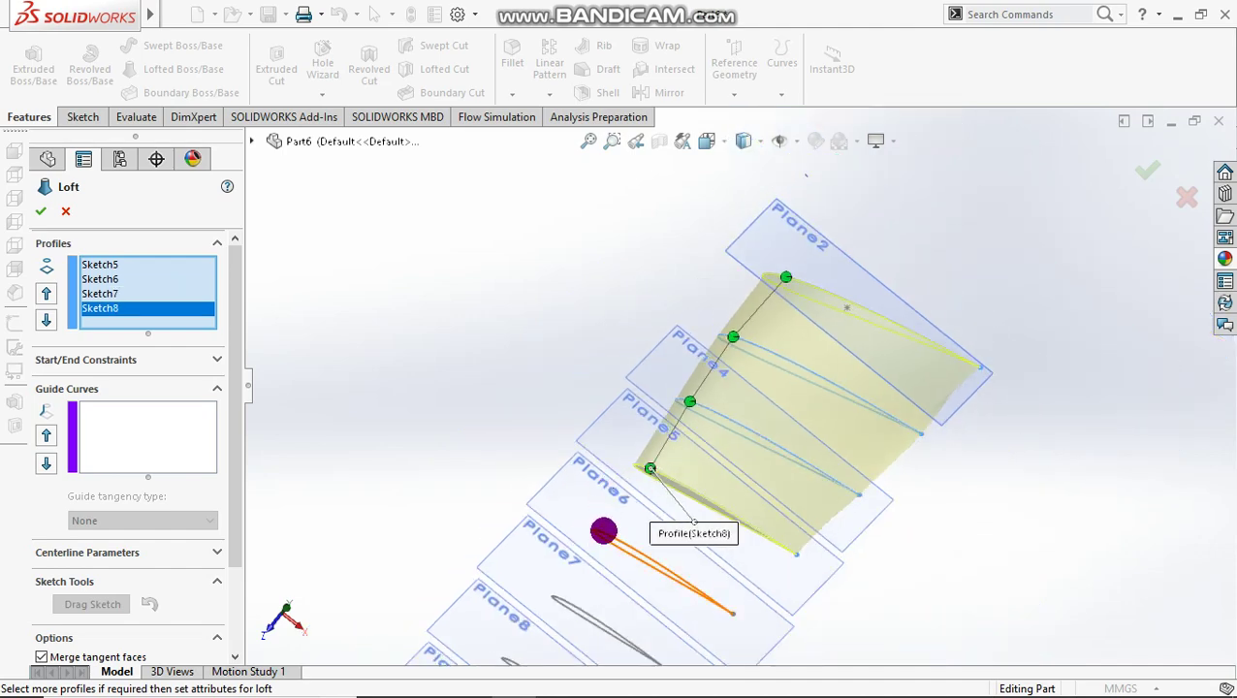
left_click(604, 533)
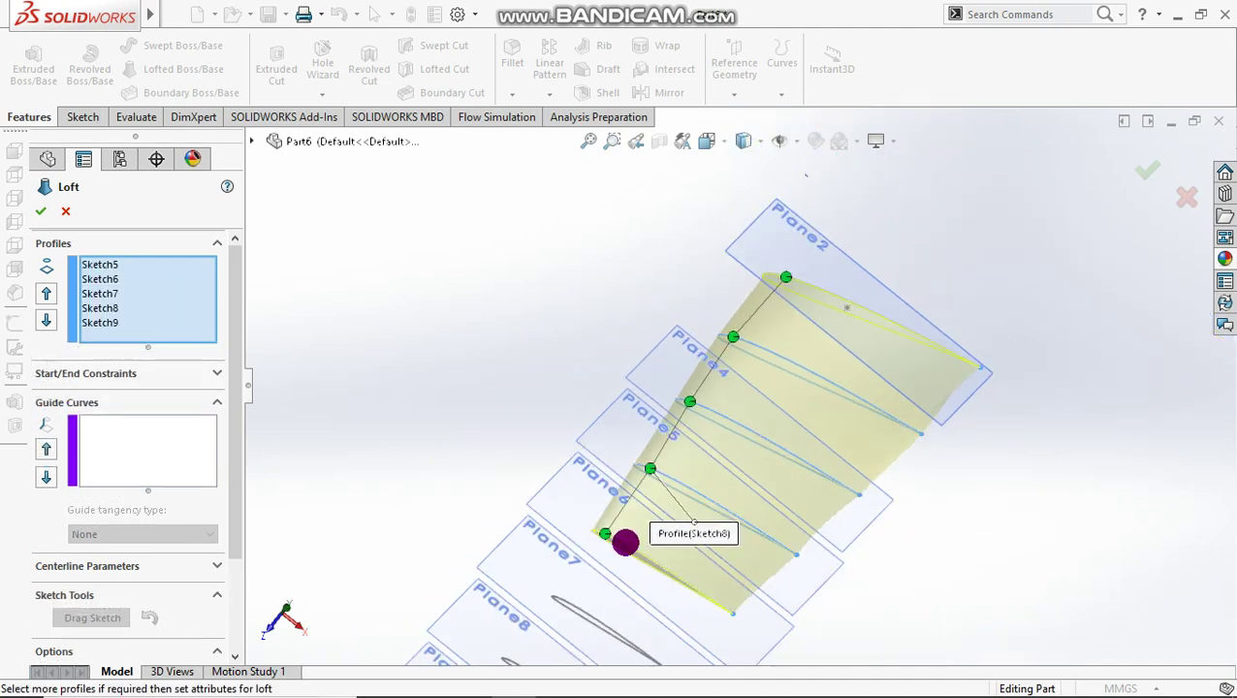
scroll(630, 508, "down", 2)
scroll(630, 601, "up", 4)
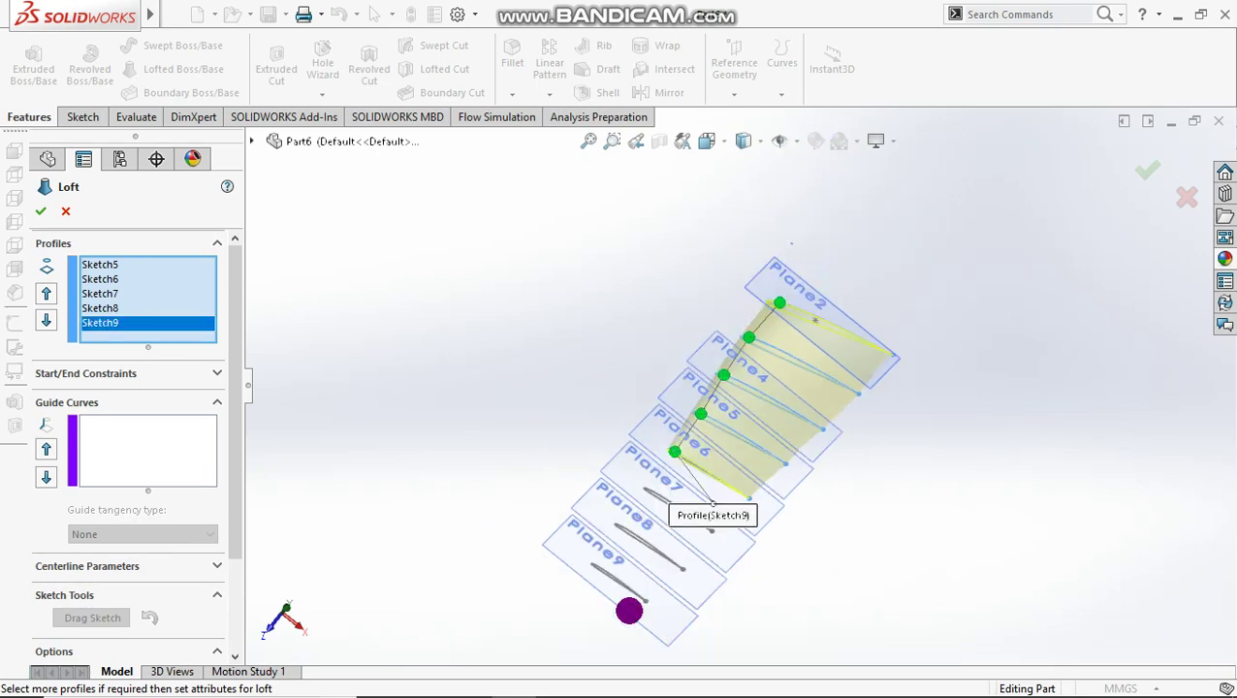
scroll(643, 527, "down", 4)
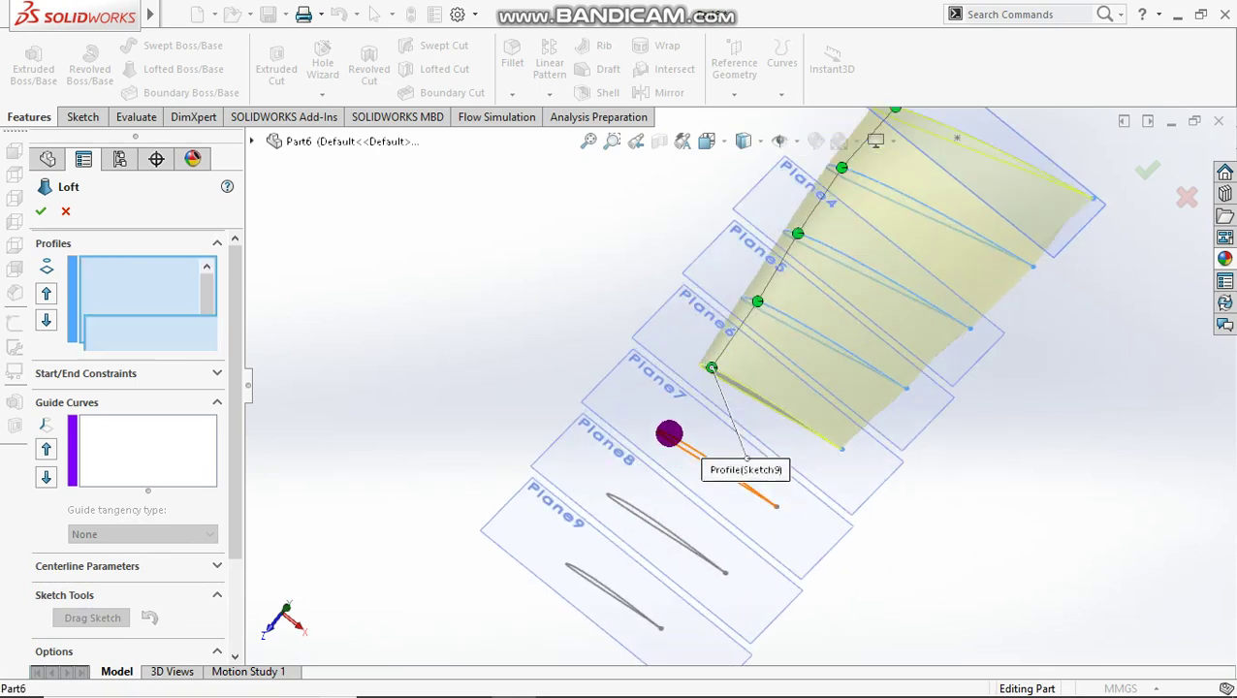
left_click(648, 522)
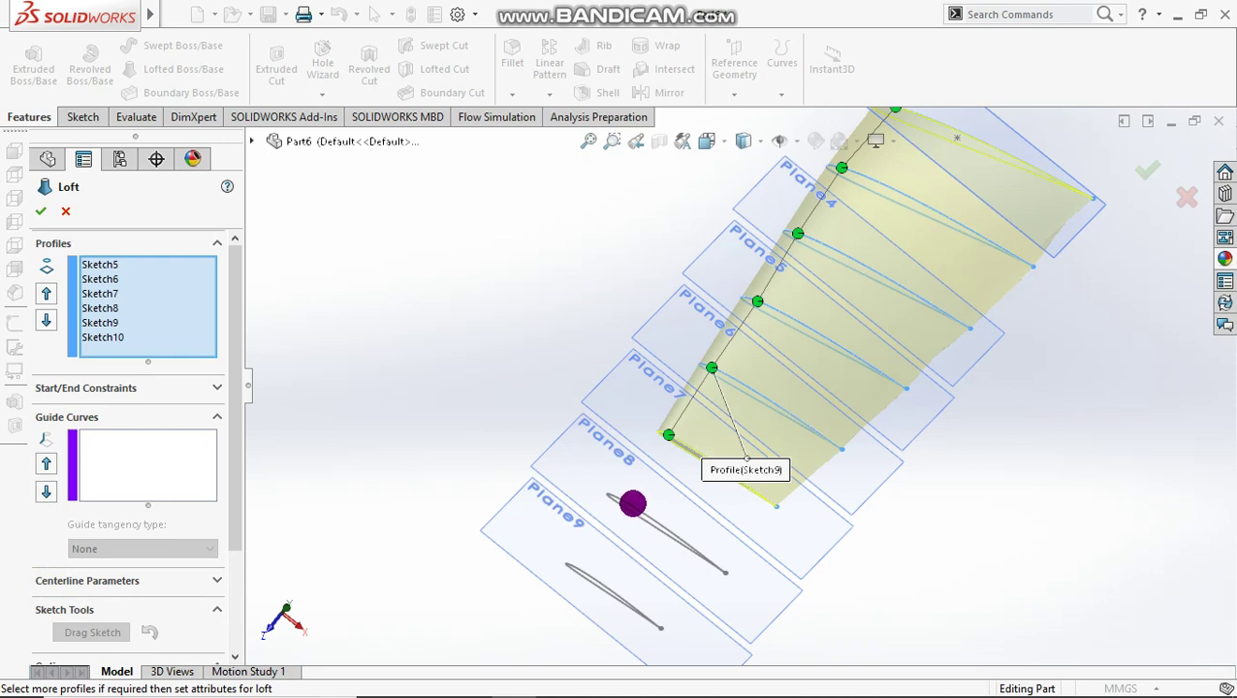
left_click(614, 594)
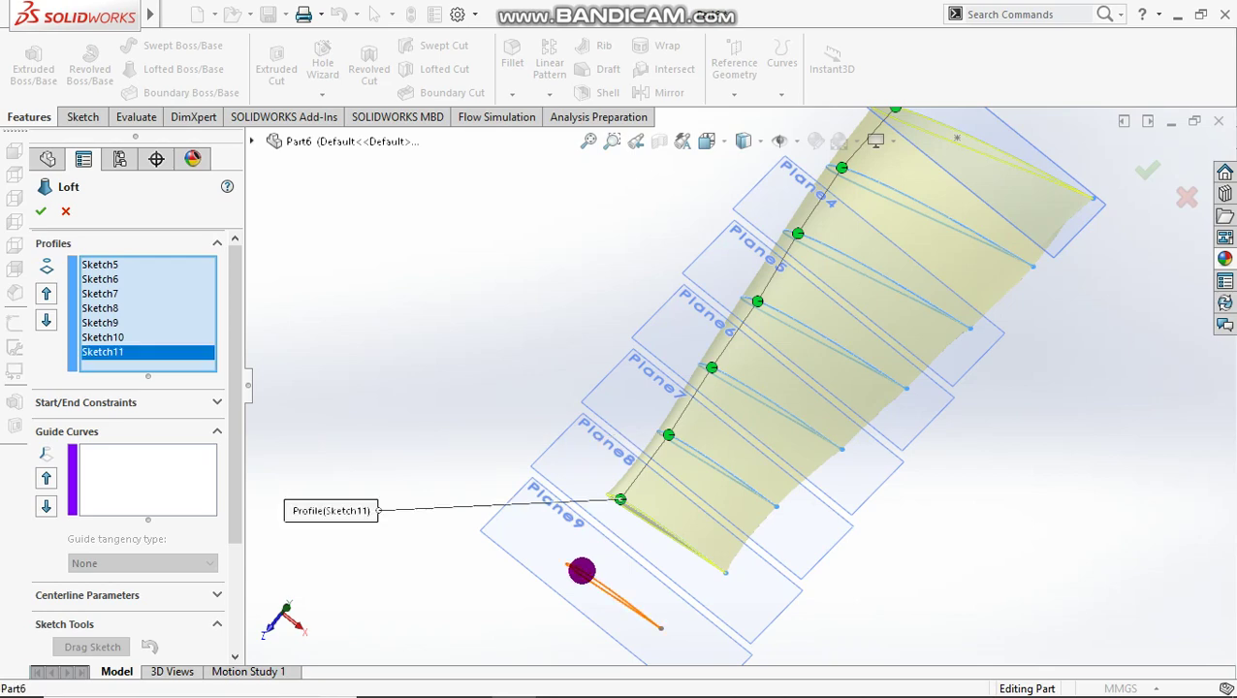
left_click(583, 569)
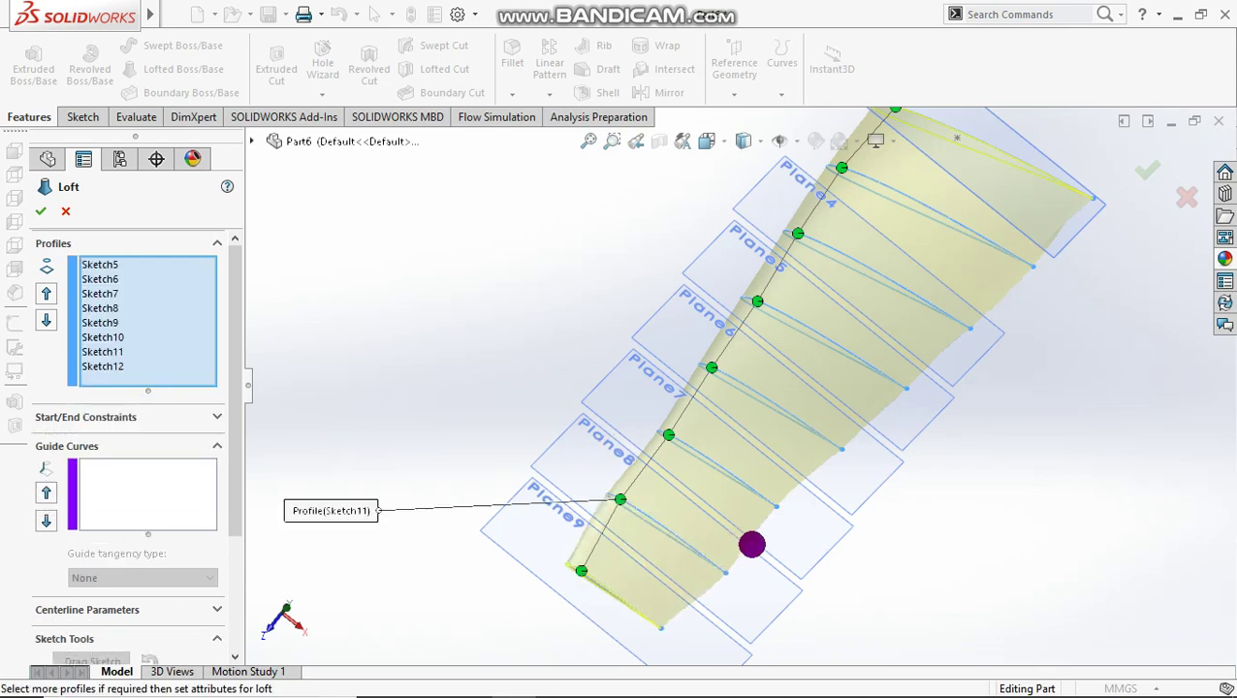
Step: Shift the loft connector points on the Sketch5 and Sketch6 profiles closer to the blade's leading edge
mouse_move(766, 497)
middle_mouse_down()
mouse_move(736, 477)
mouse_move(773, 433)
mouse_move(814, 442)
mouse_move(820, 497)
mouse_move(803, 498)
middle_mouse_up()
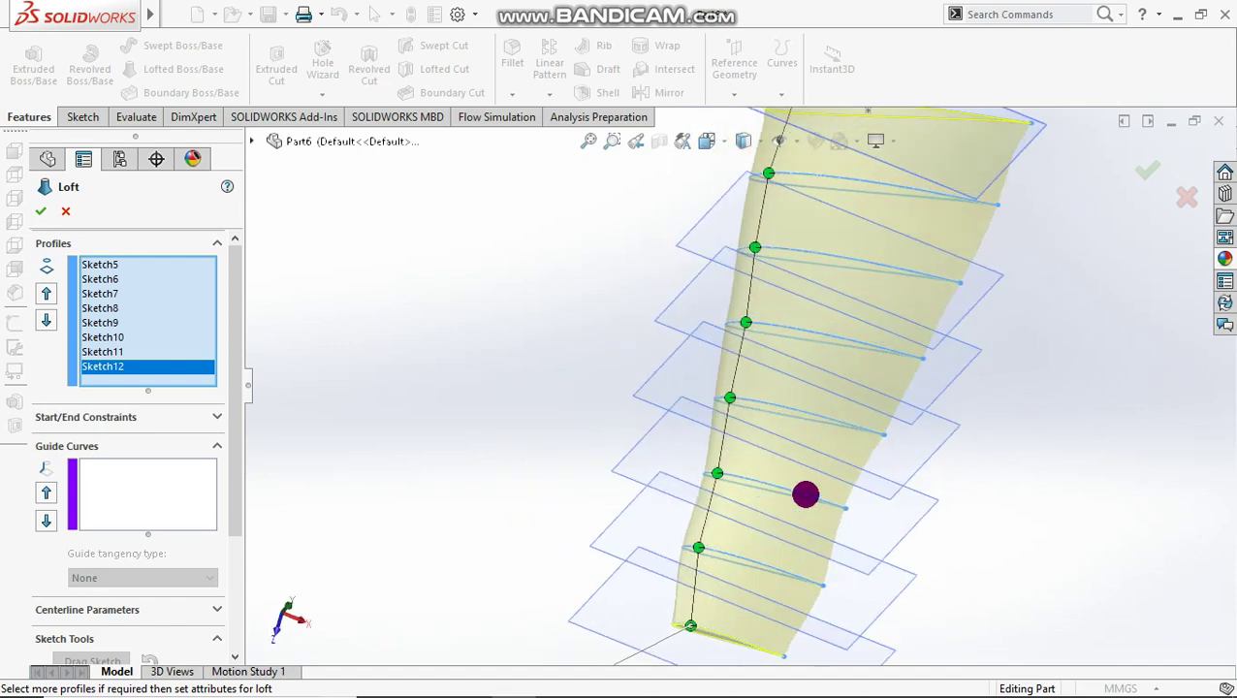
scroll(749, 344, "up", 2)
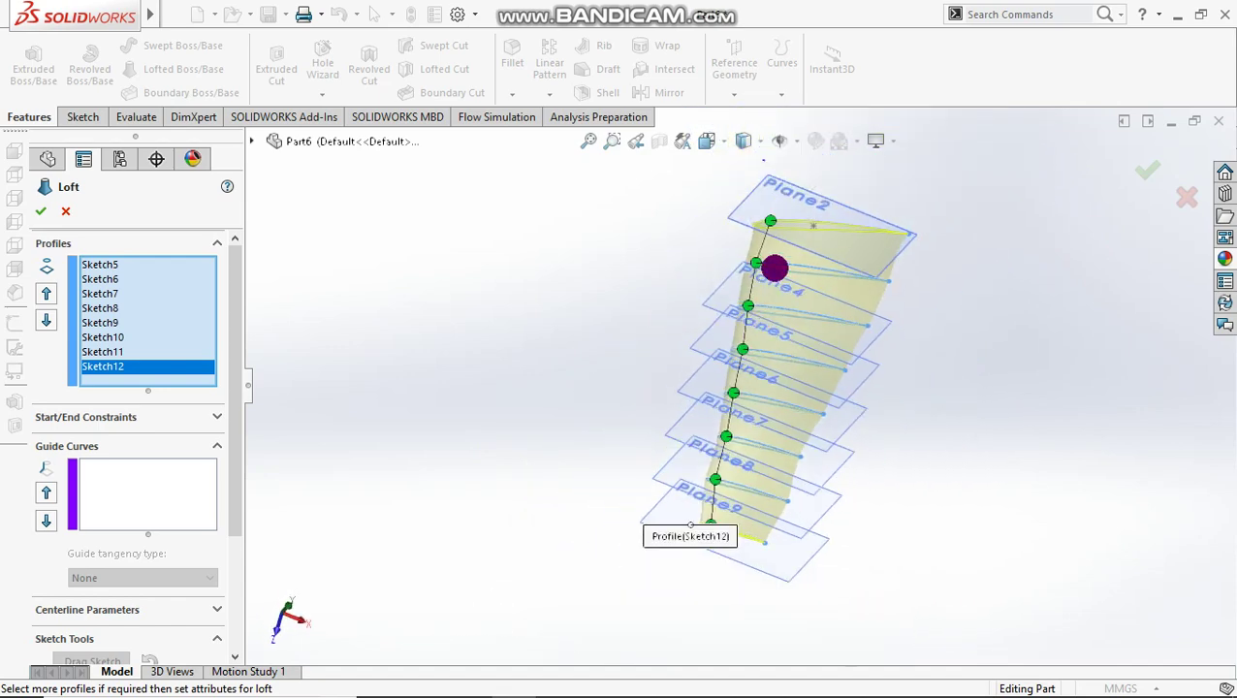
scroll(775, 268, "down", 3)
left_click_drag(760, 211, 752, 215)
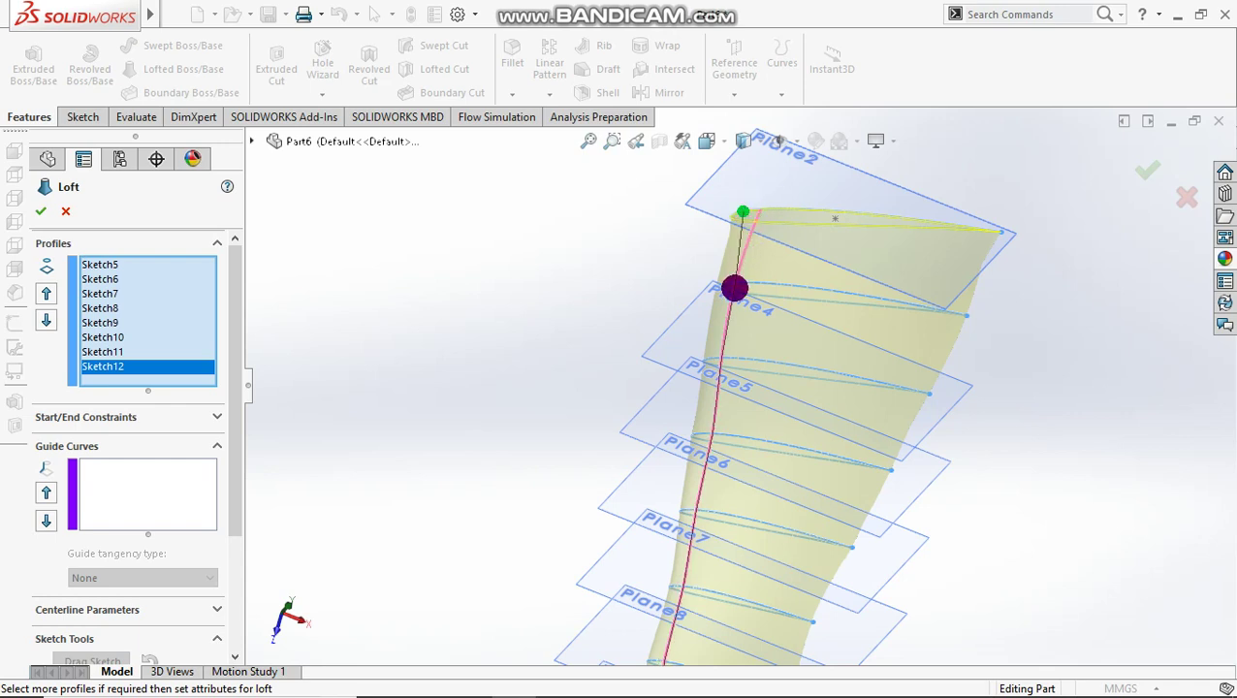
left_click_drag(735, 281, 727, 282)
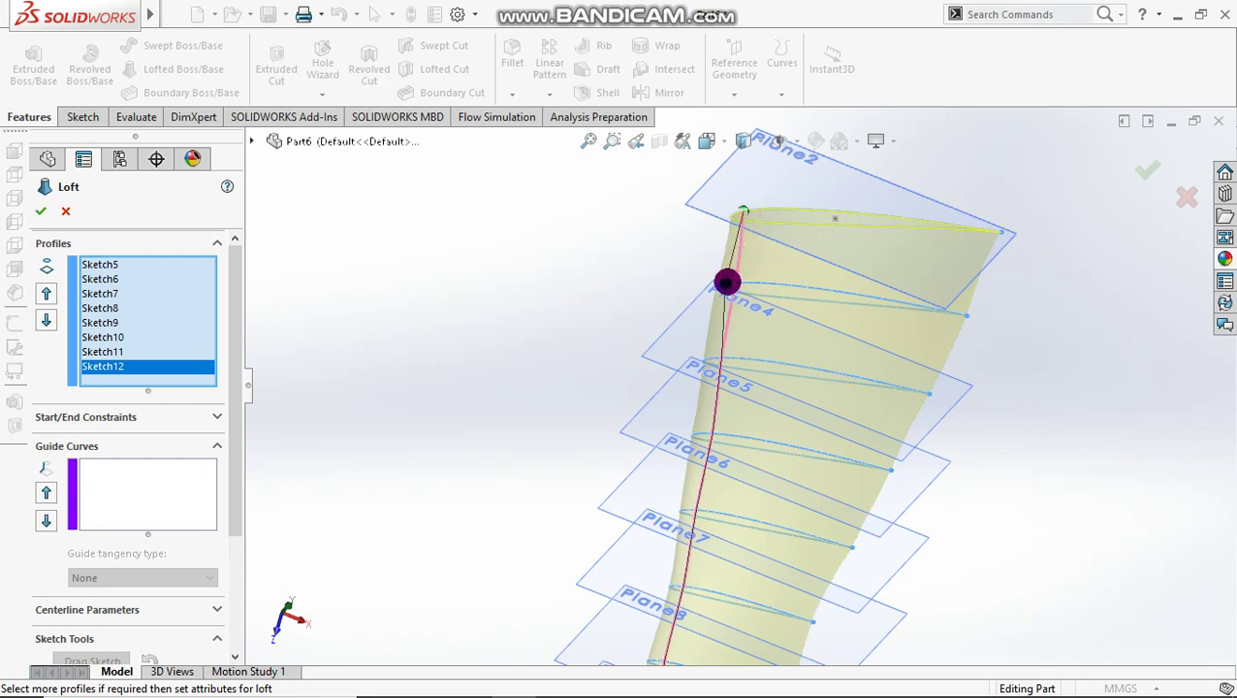